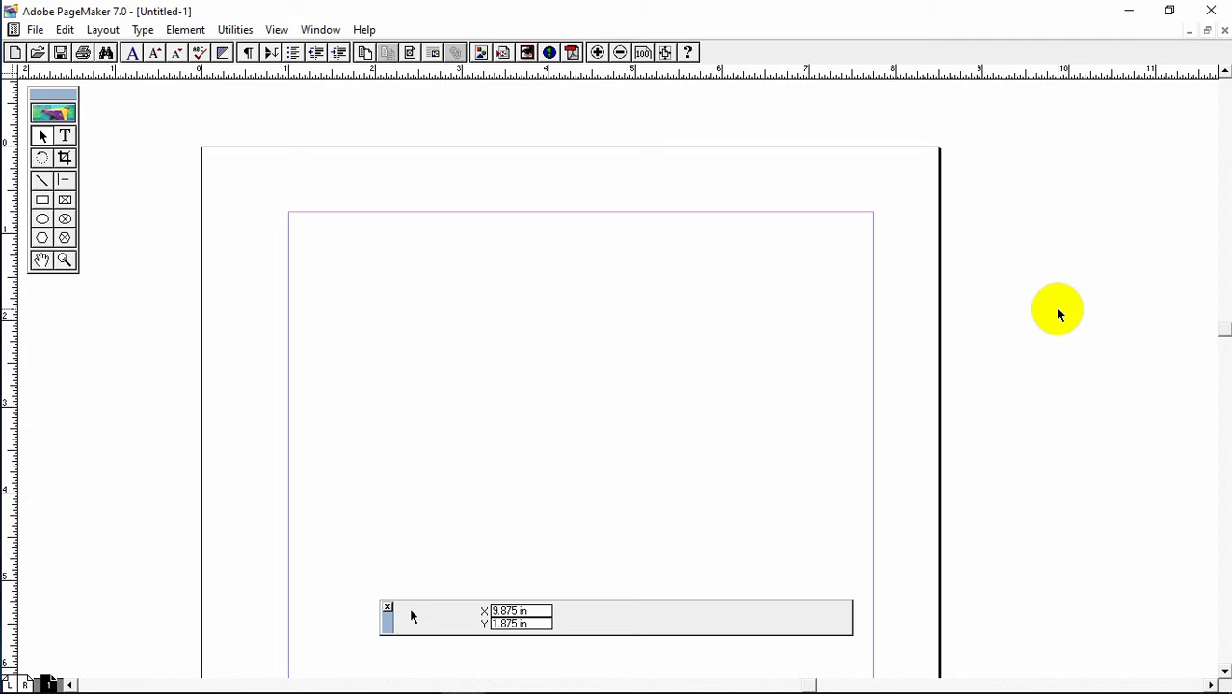
Step: Open the Insert Object dialog and review the object types available for creating a new object
left_click(67, 31)
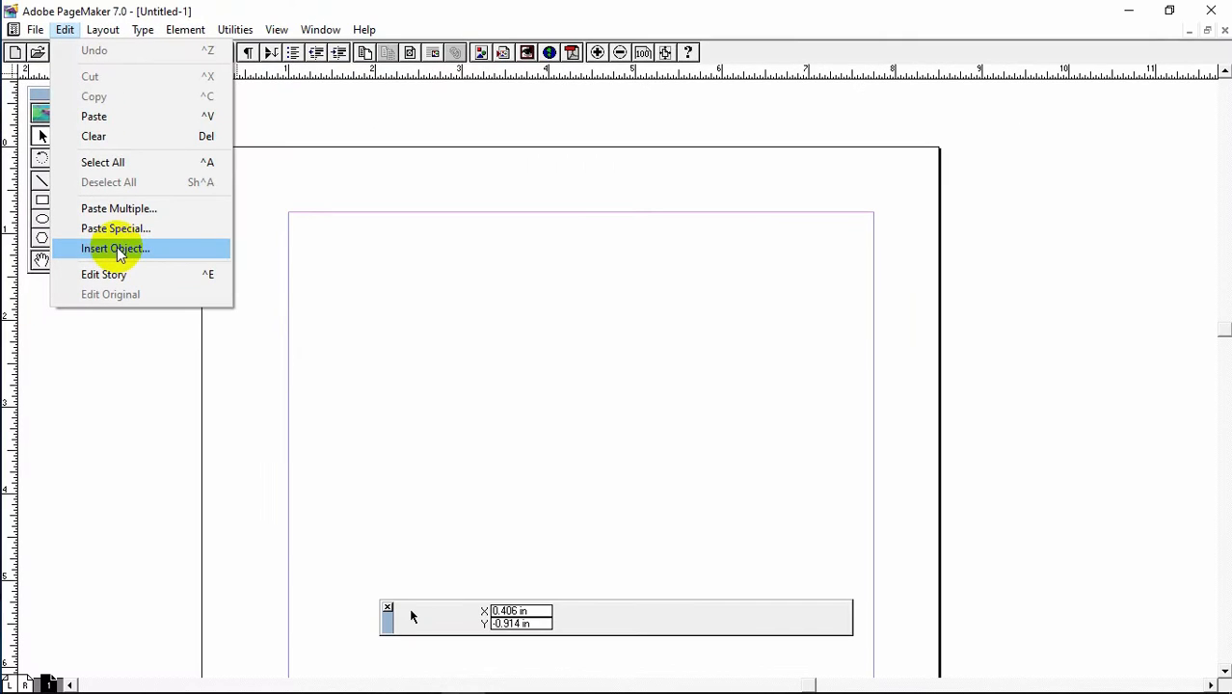
left_click(116, 249)
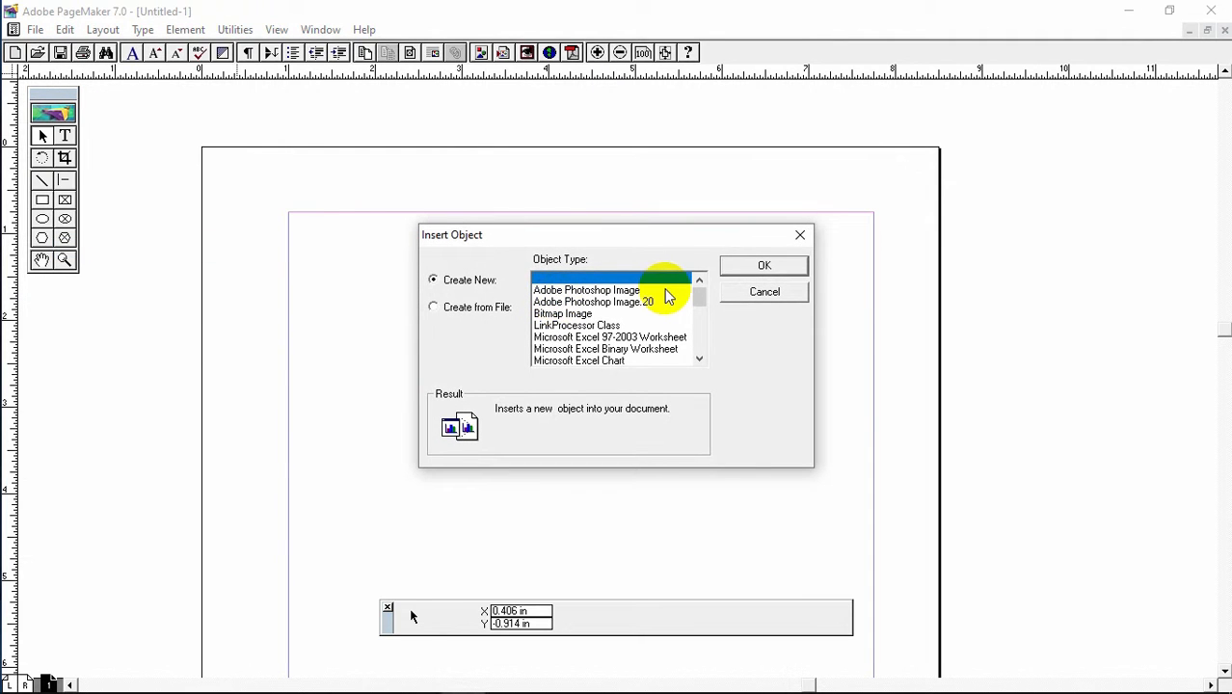
left_click(584, 291)
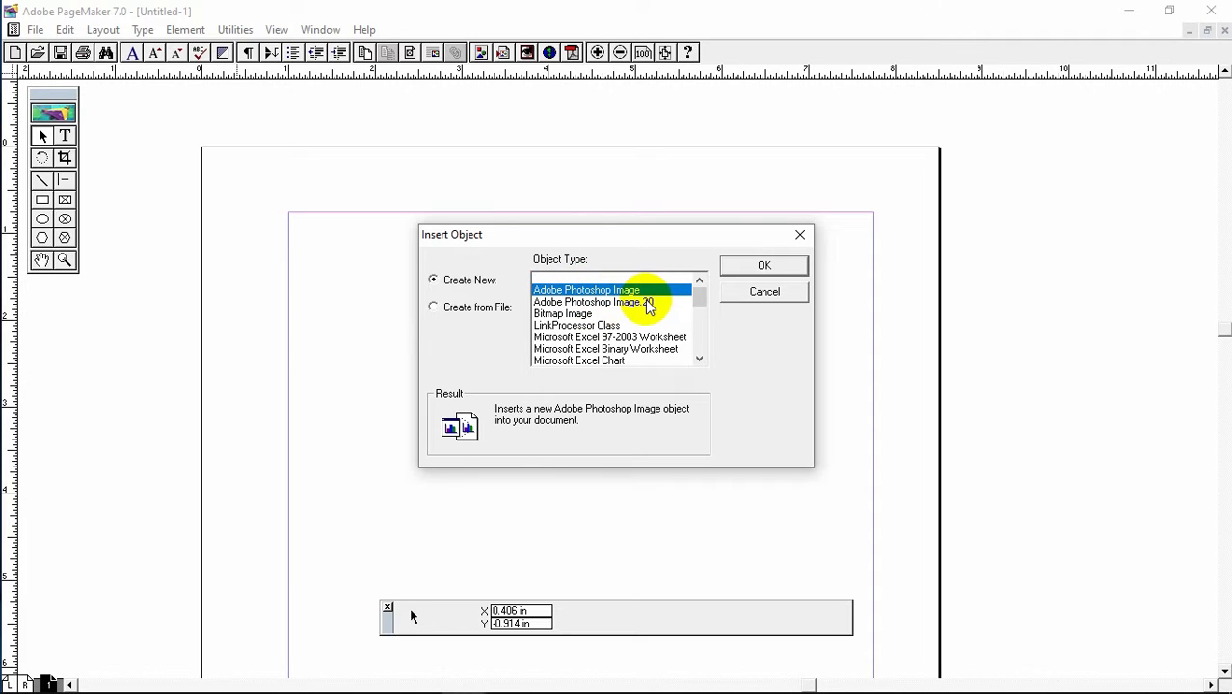
left_click(572, 303)
scroll(584, 308, "down", 1)
left_click(585, 312)
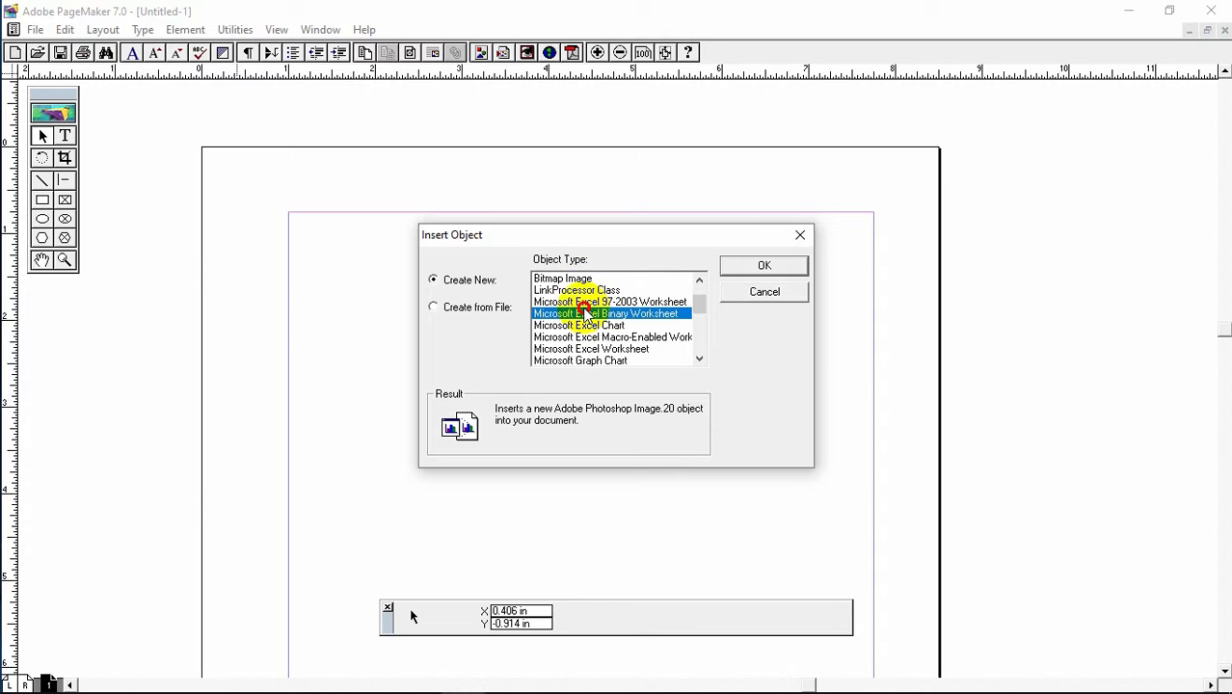
scroll(656, 347, "down", 1)
left_click(590, 337)
scroll(658, 342, "down", 2)
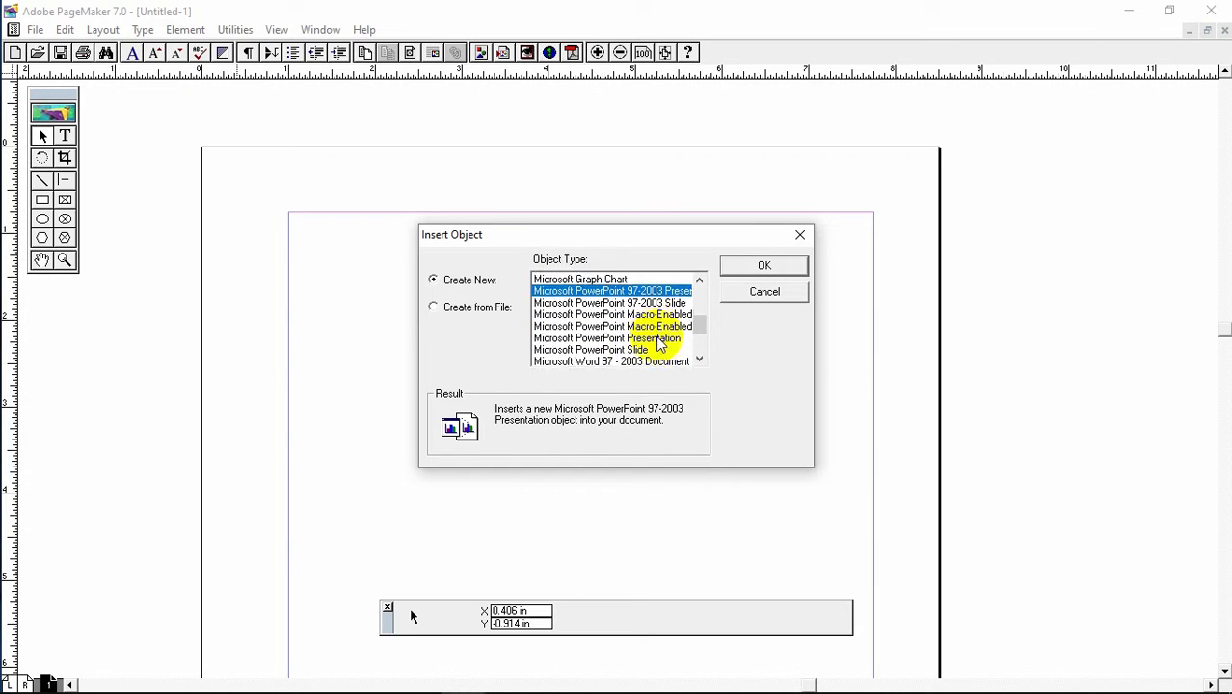
scroll(650, 344, "down", 1)
scroll(621, 352, "down", 1)
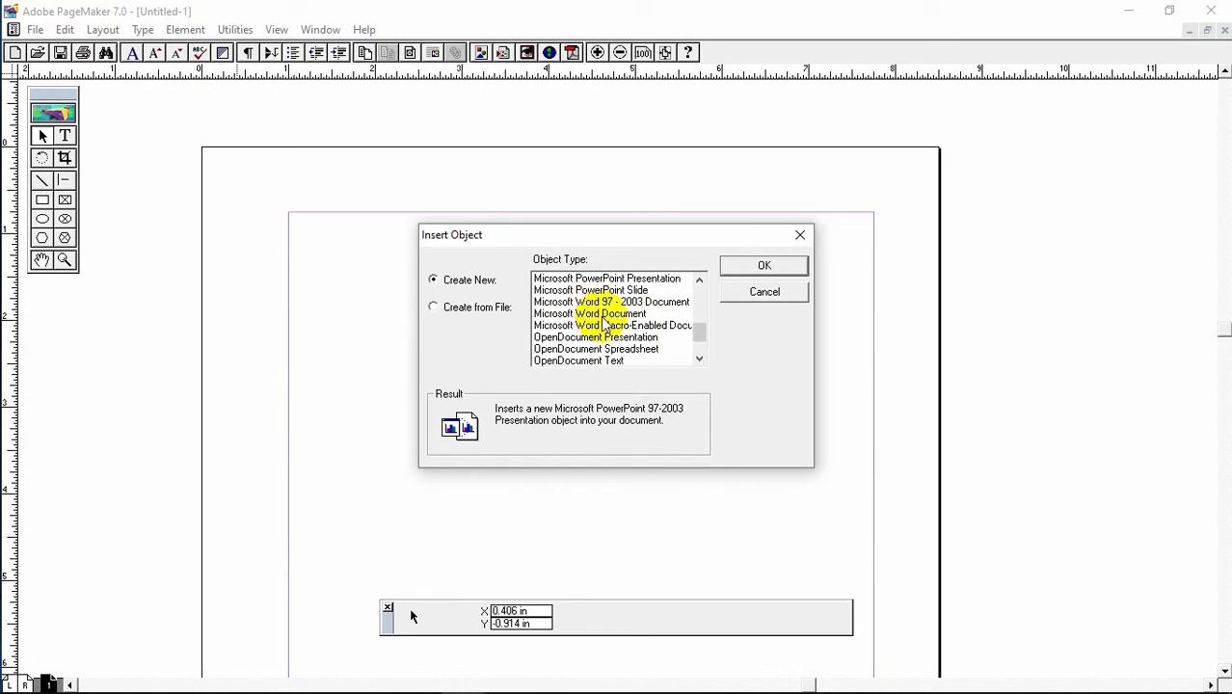
scroll(604, 326, "up", 5)
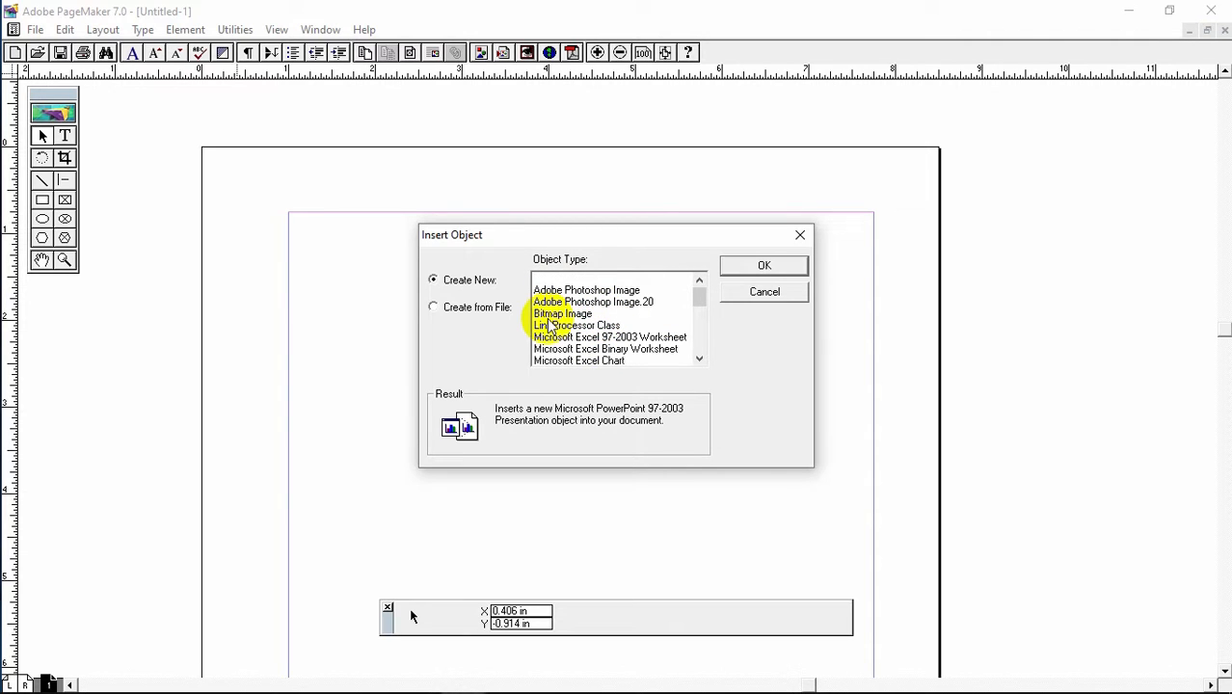
Step: Insert a new Bitmap Image object, maximize its Paint window, and enlarge the canvas to about 461 × 374 px
left_click(555, 314)
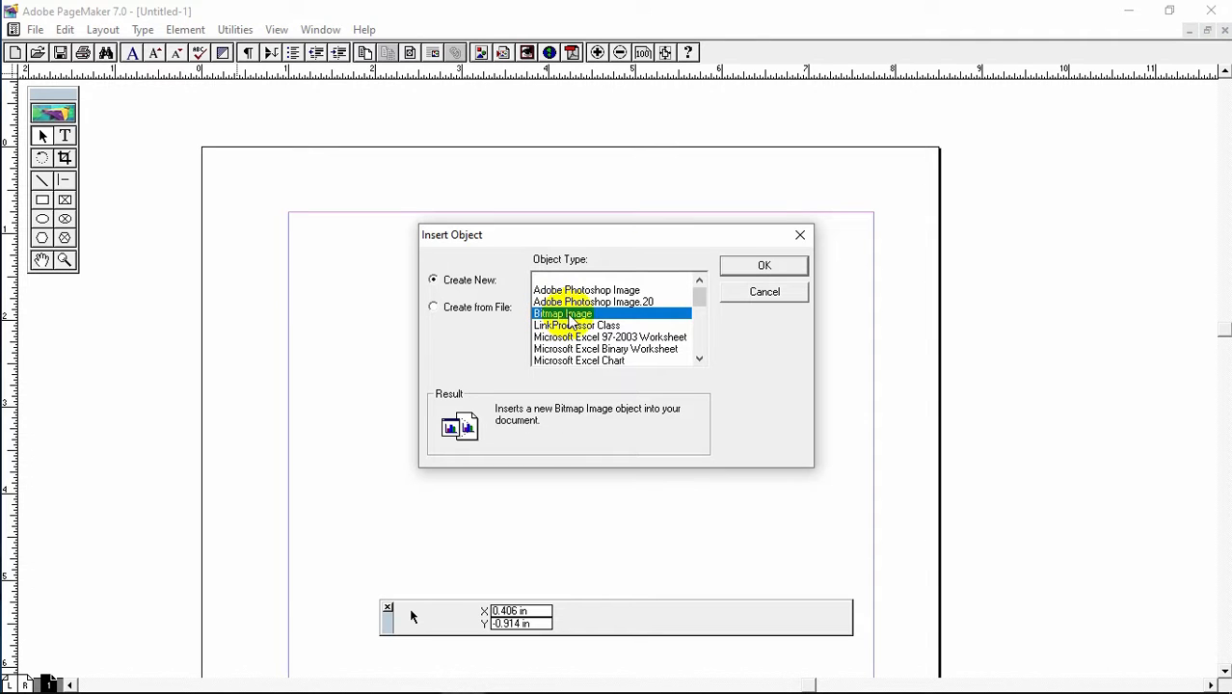
left_click(762, 266)
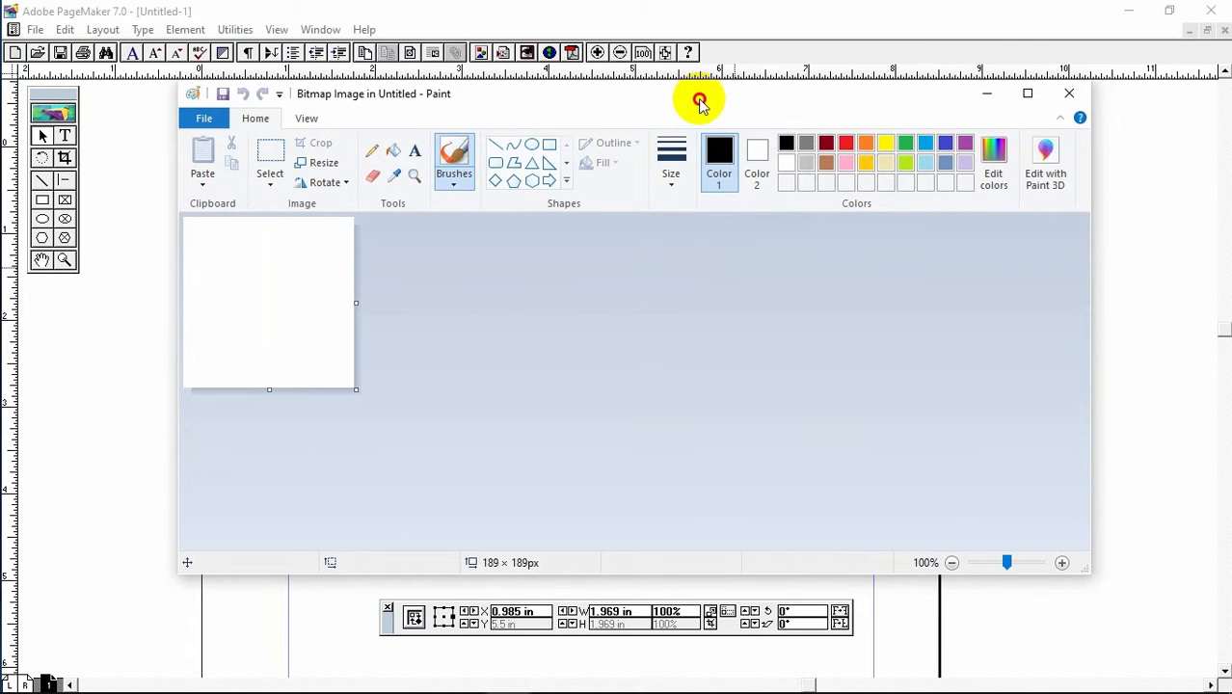
left_click_drag(698, 100, 735, 94)
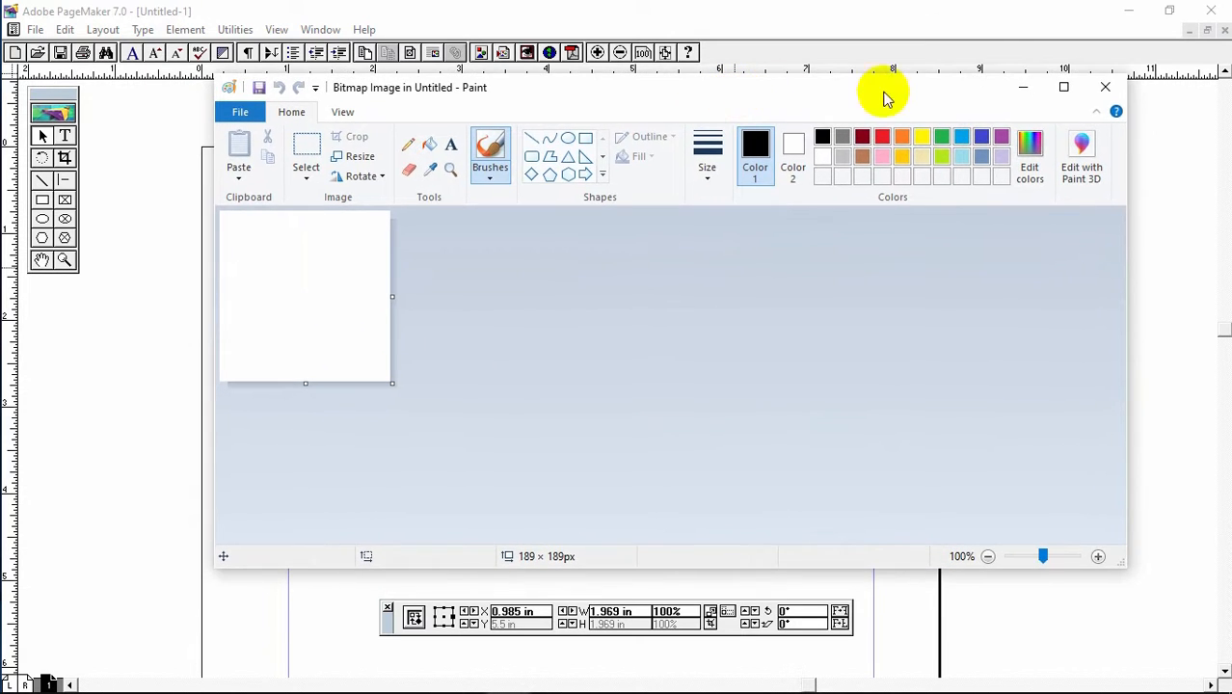
left_click(1063, 87)
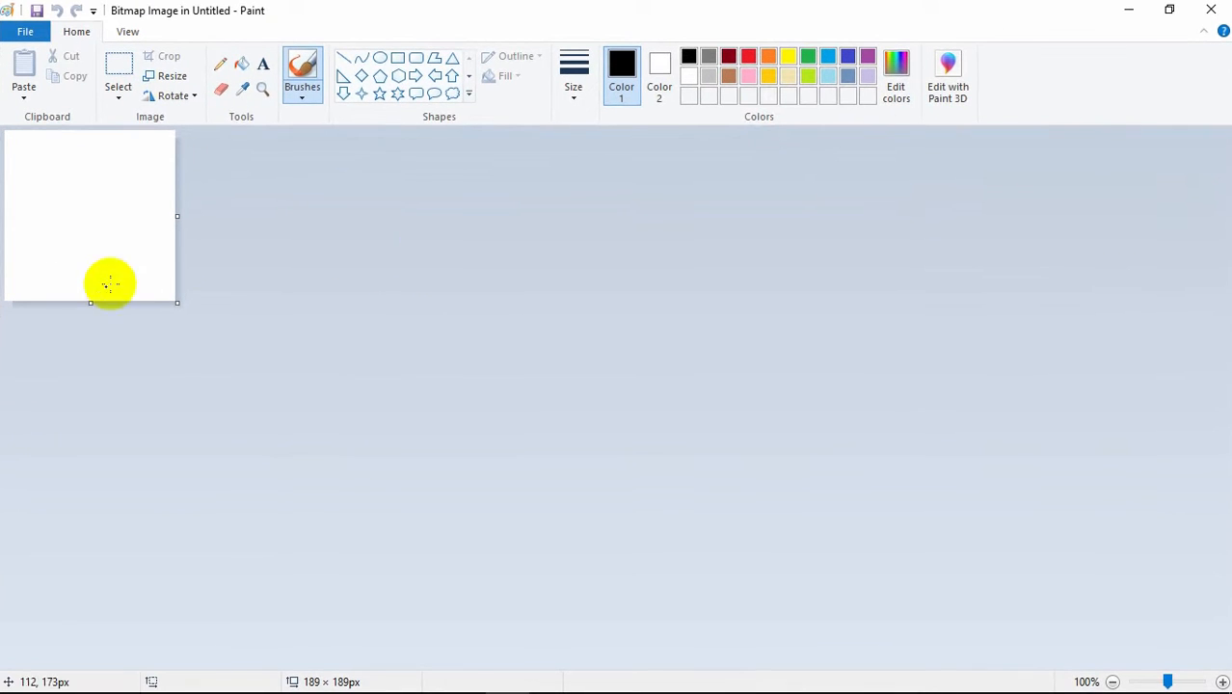
left_click_drag(177, 304, 422, 470)
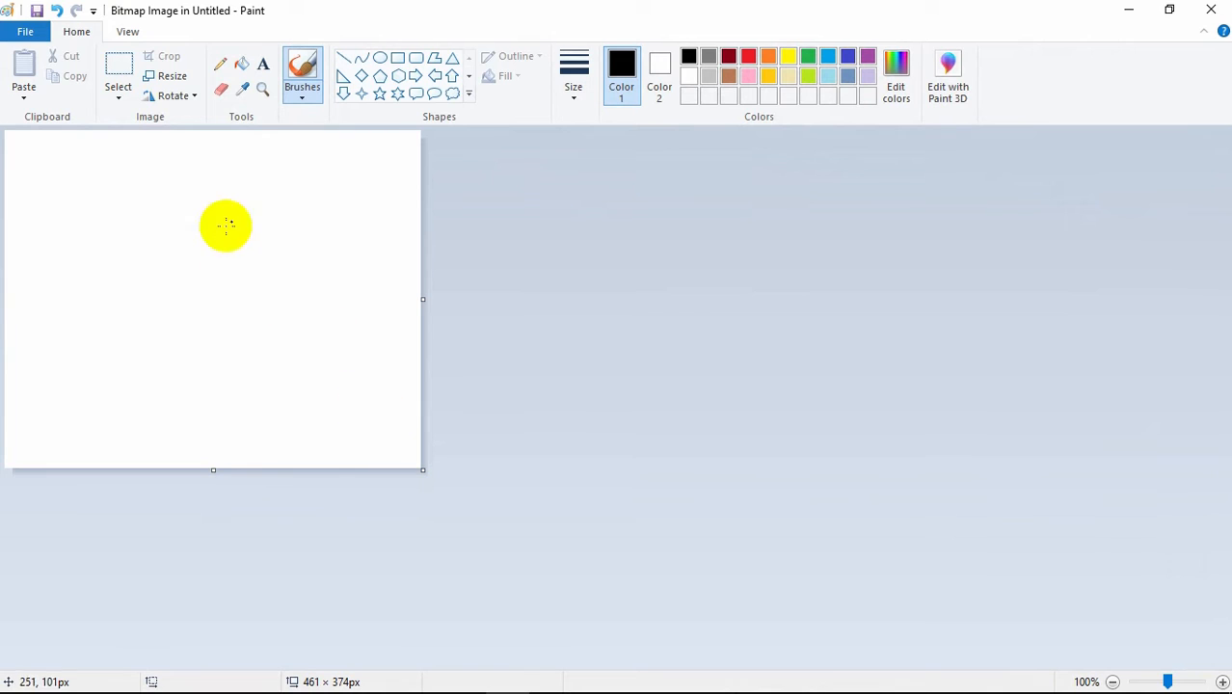
Step: Draw a black five-point star about 133 × 133 px on the left half of the canvas, using the second-thinnest outline
left_click(381, 94)
left_click_drag(48, 227, 168, 369)
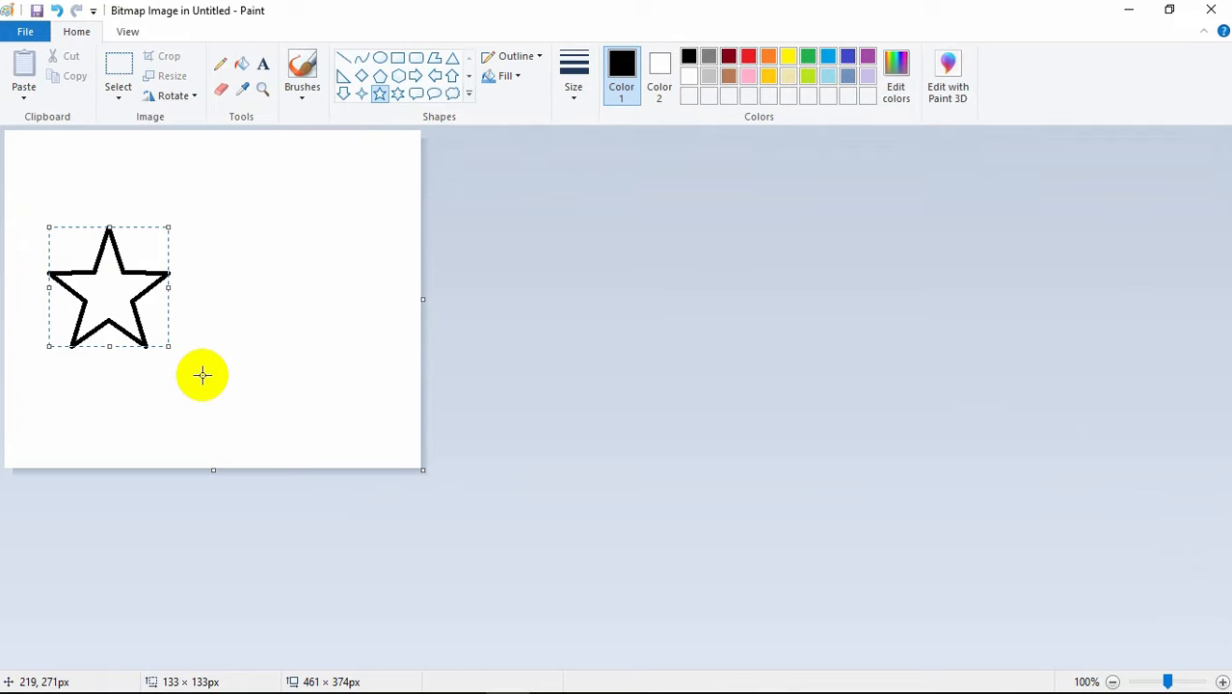
left_click(578, 96)
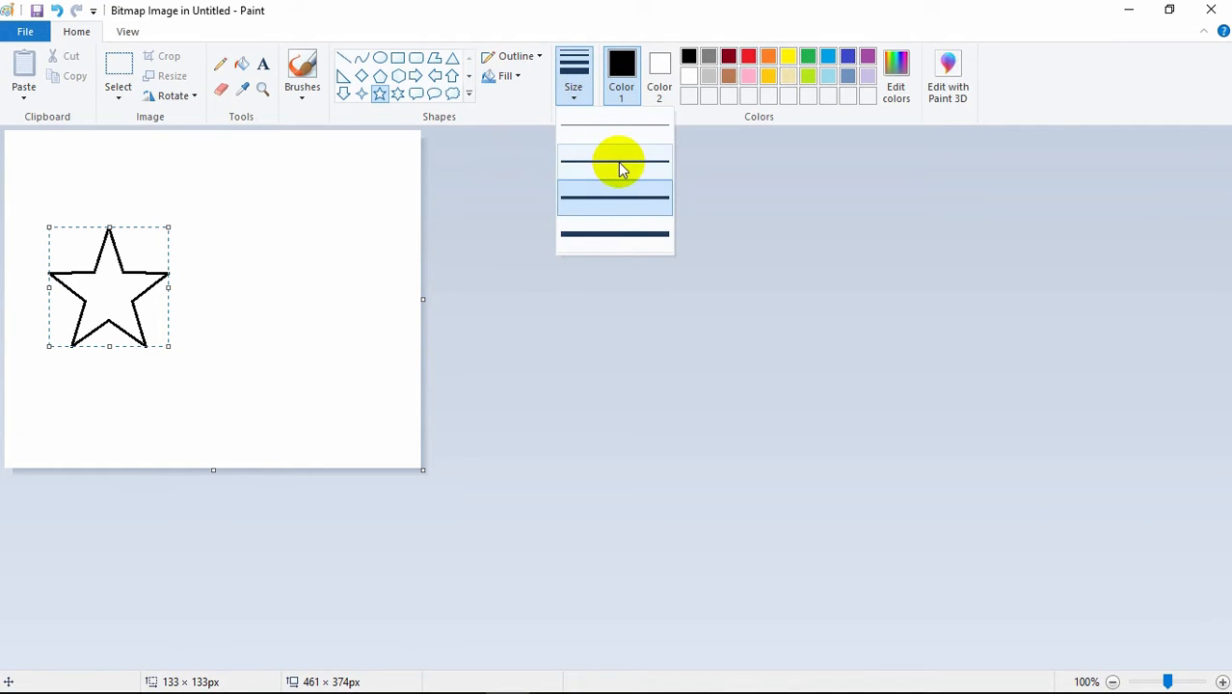
left_click(620, 168)
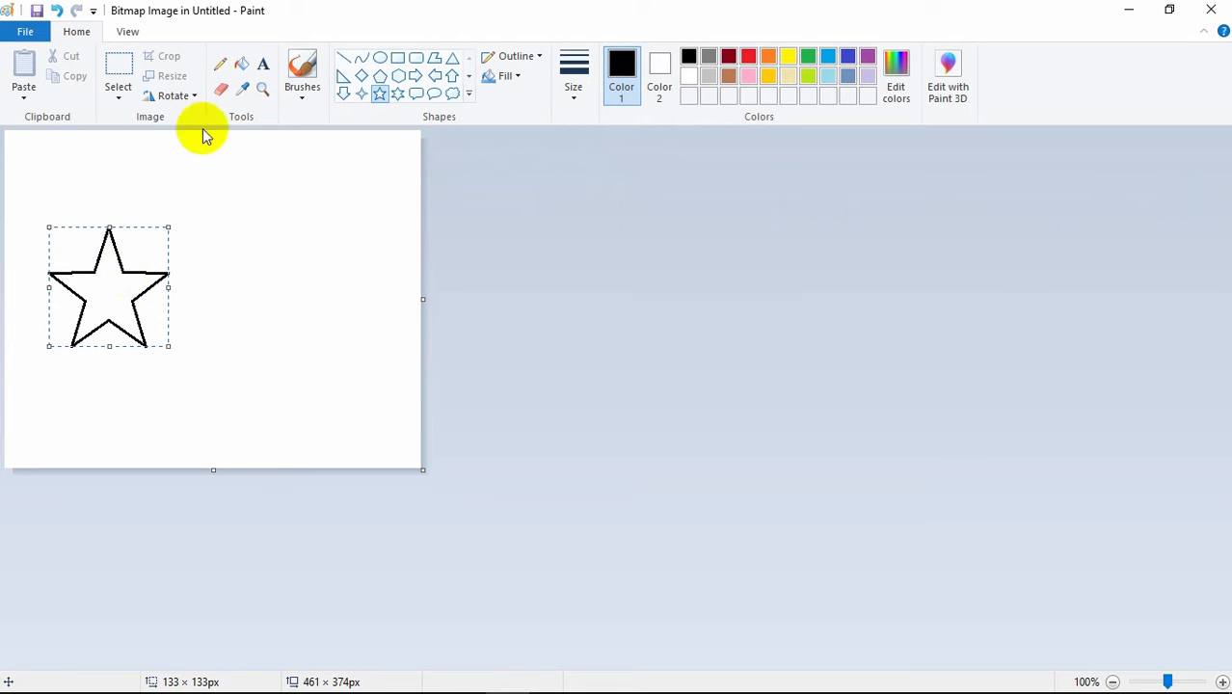
Step: Fill the star and its outline with red
left_click(242, 64)
left_click(113, 287)
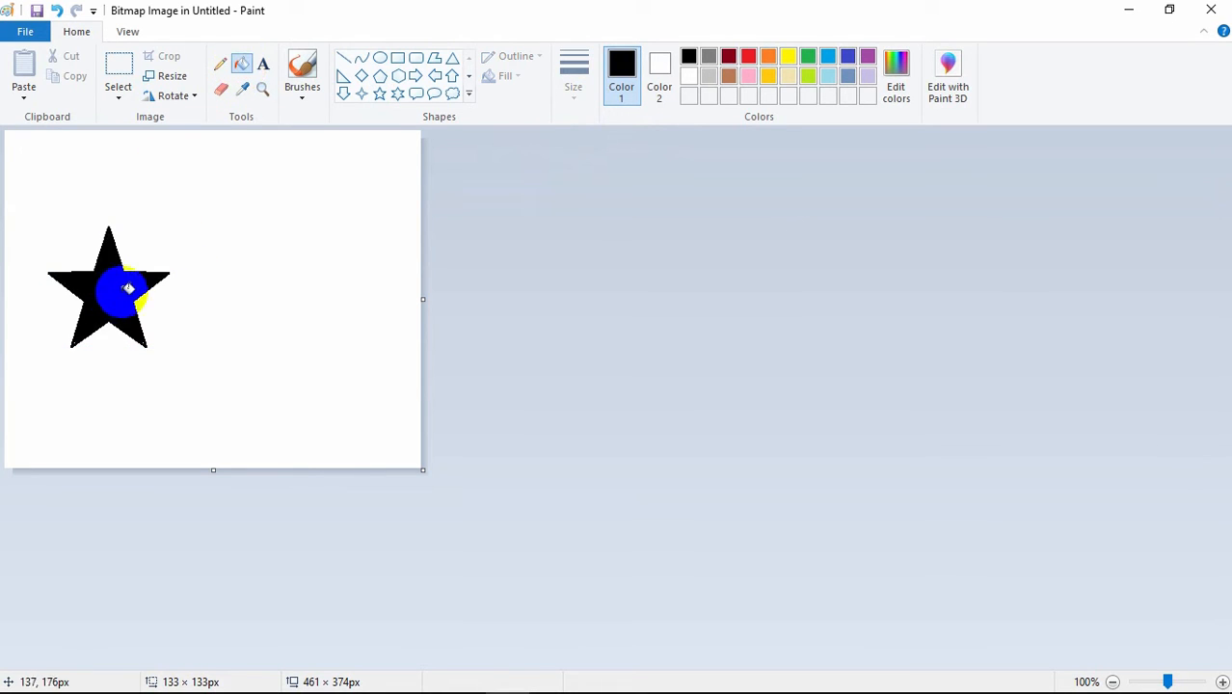
left_click(748, 55)
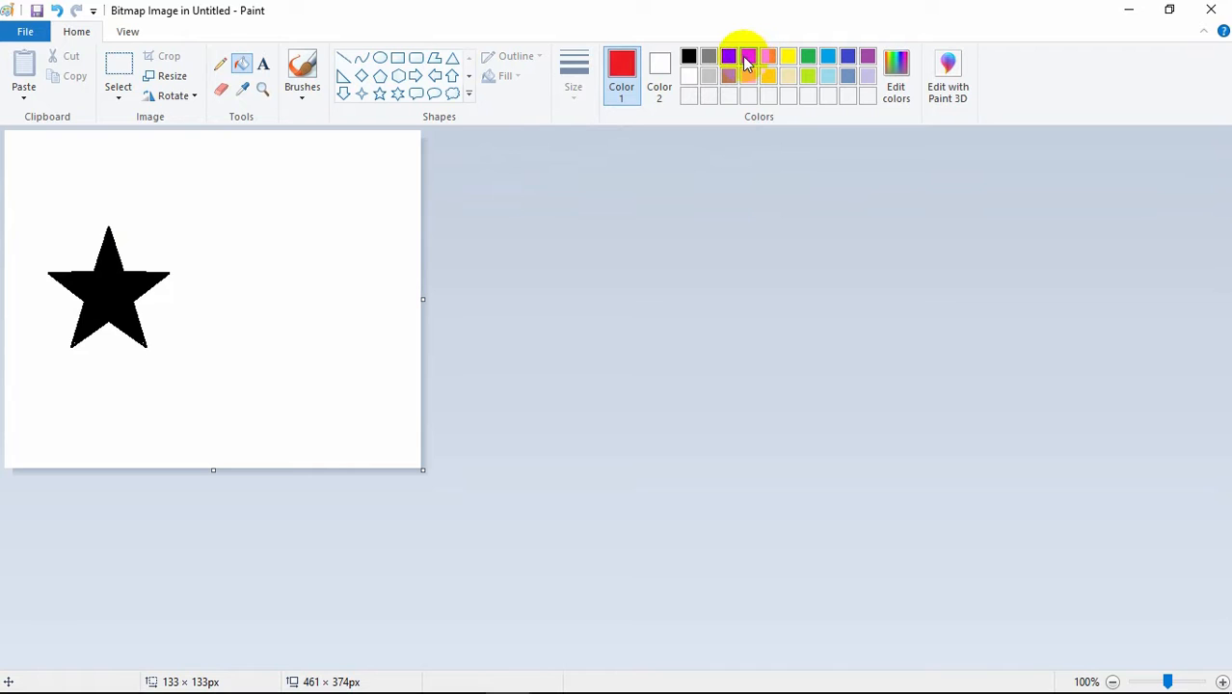
left_click(104, 294)
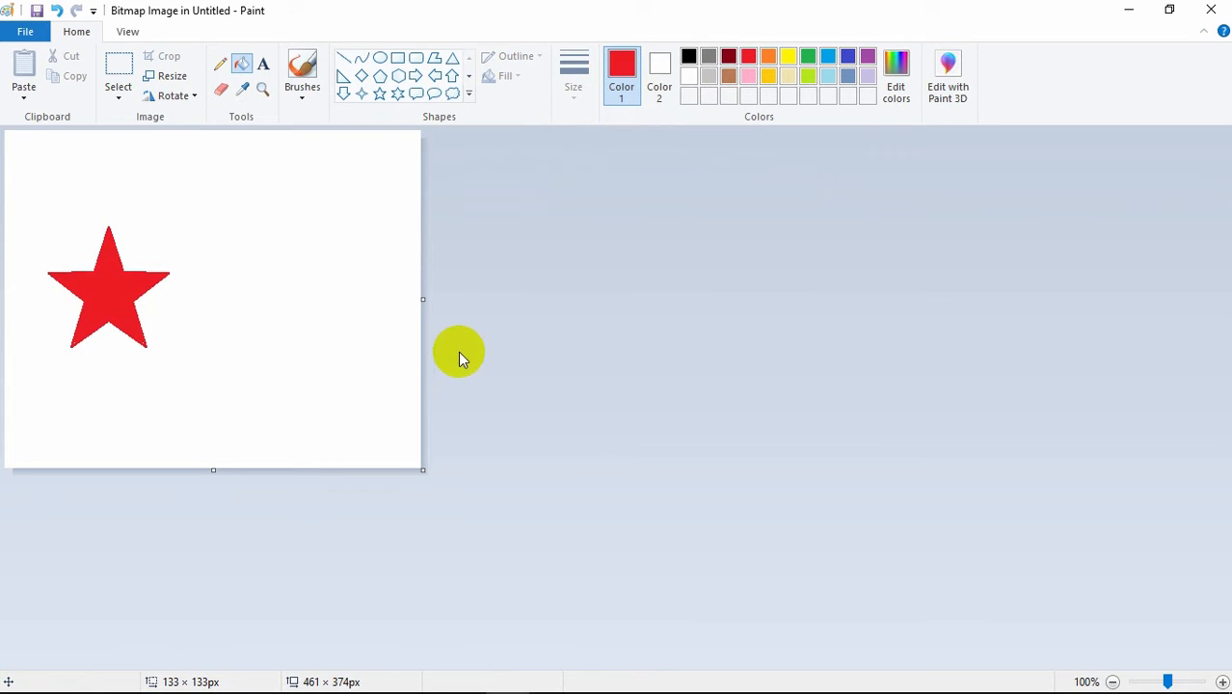
Step: Draw an oval callout about 125 × 125 px beside the star with a black outline, and return to the PageMaker document
left_click(435, 97)
left_click_drag(233, 240, 354, 359)
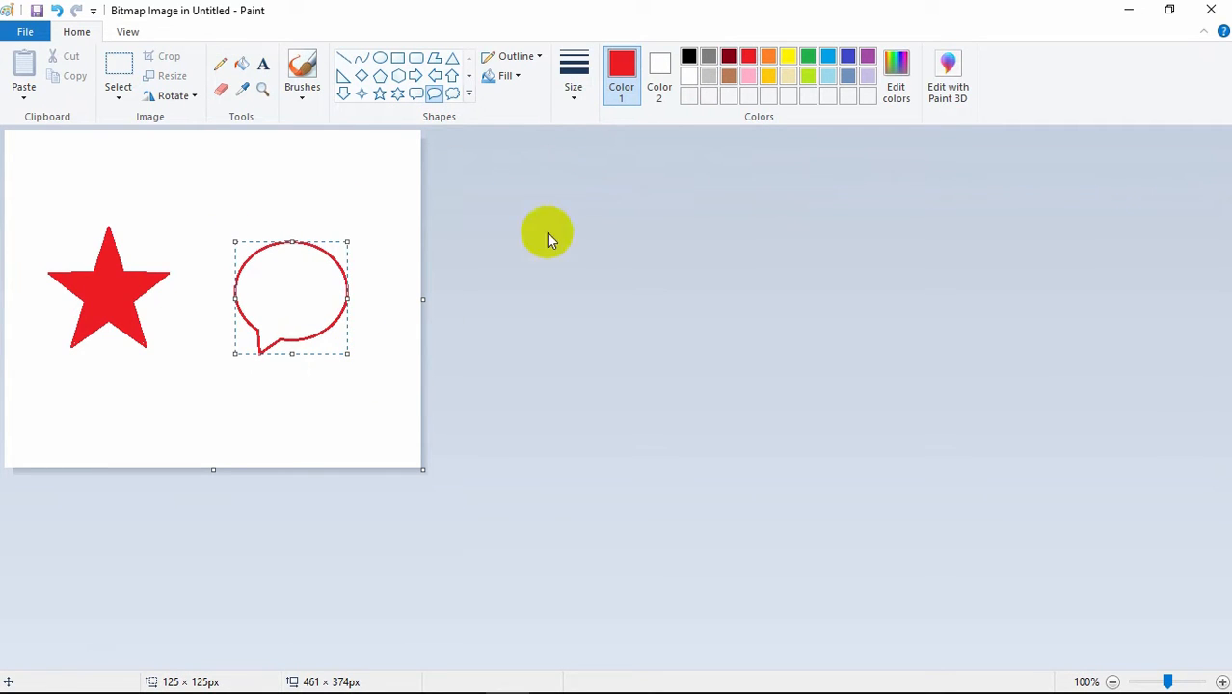
left_click(688, 56)
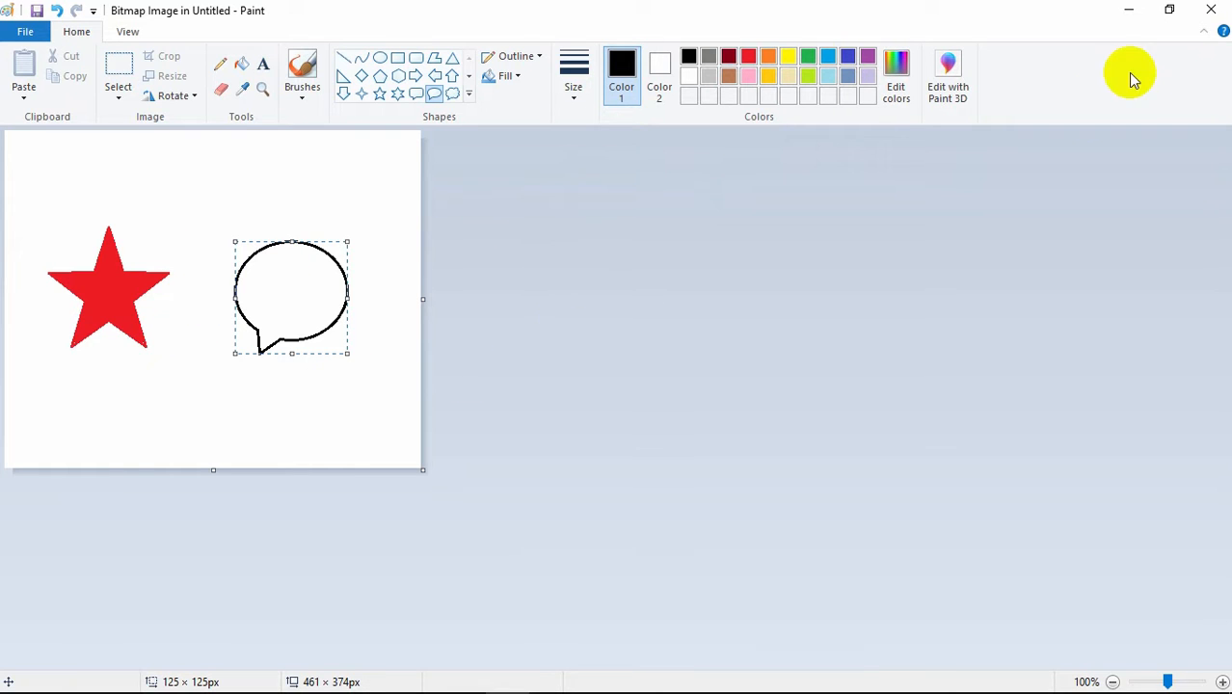
left_click(1211, 10)
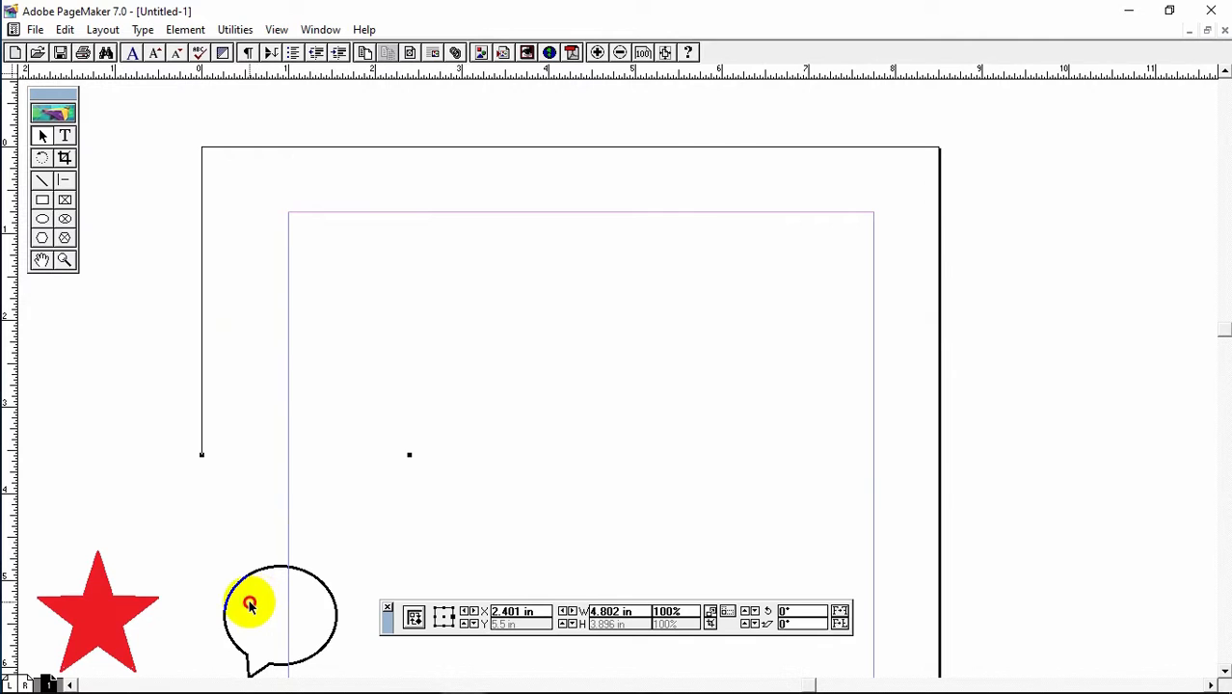
Step: Move the bitmap object to the upper-left corner of the page margins and crop its blank edges to about 4.03 × 2.03 in
left_click_drag(249, 604, 548, 359)
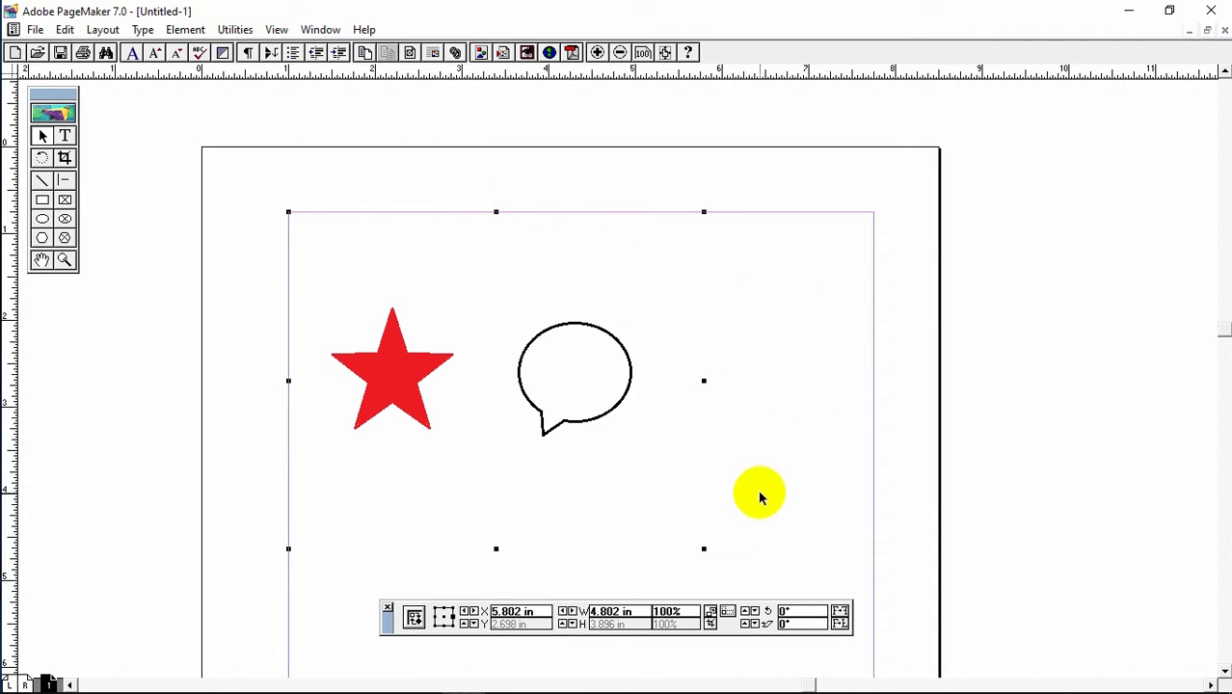
left_click(65, 159)
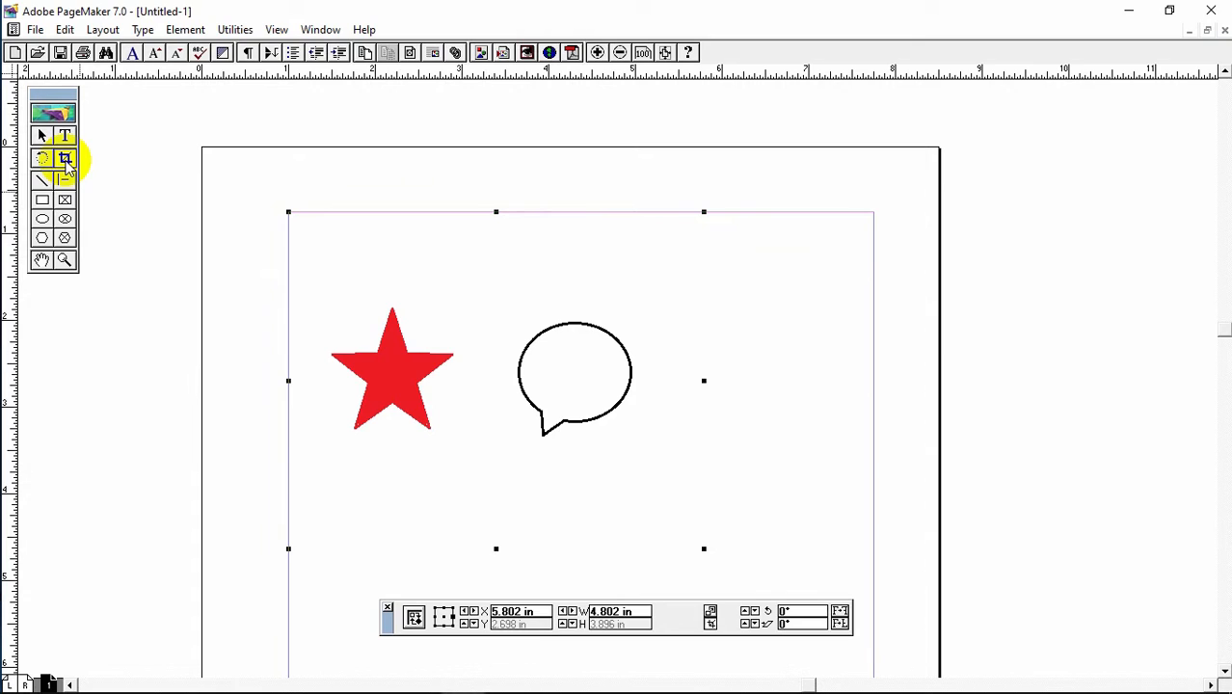
left_click_drag(495, 210, 506, 286)
left_click(497, 553)
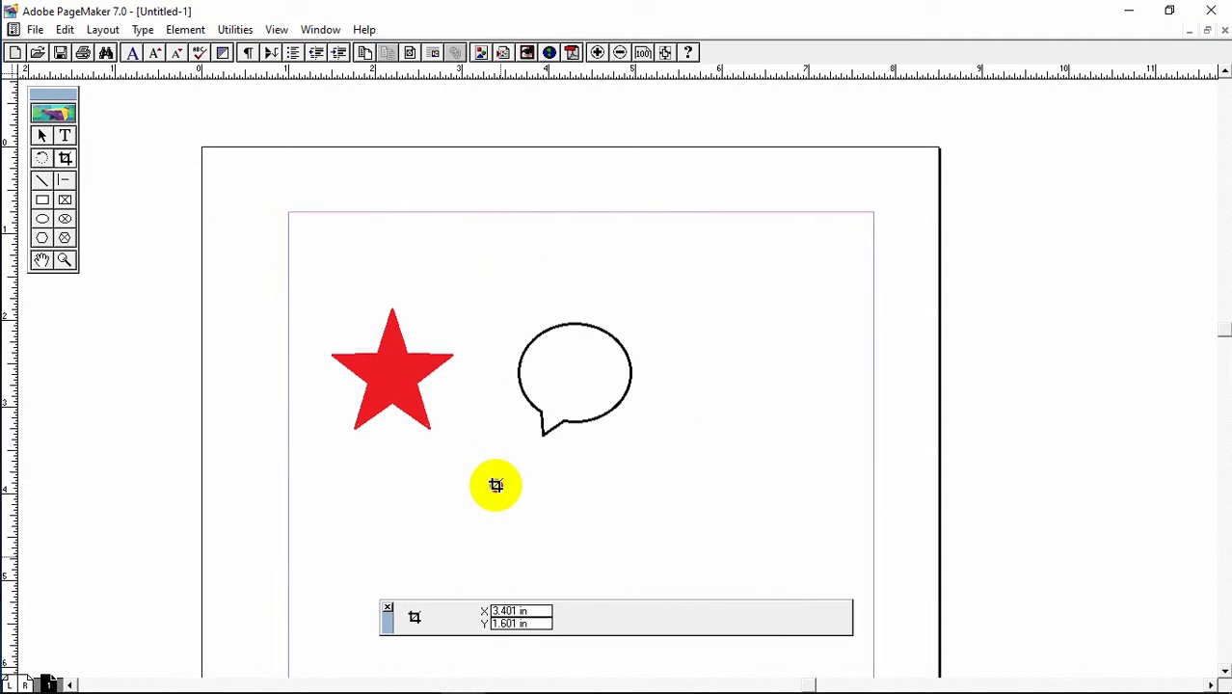
left_click(505, 467)
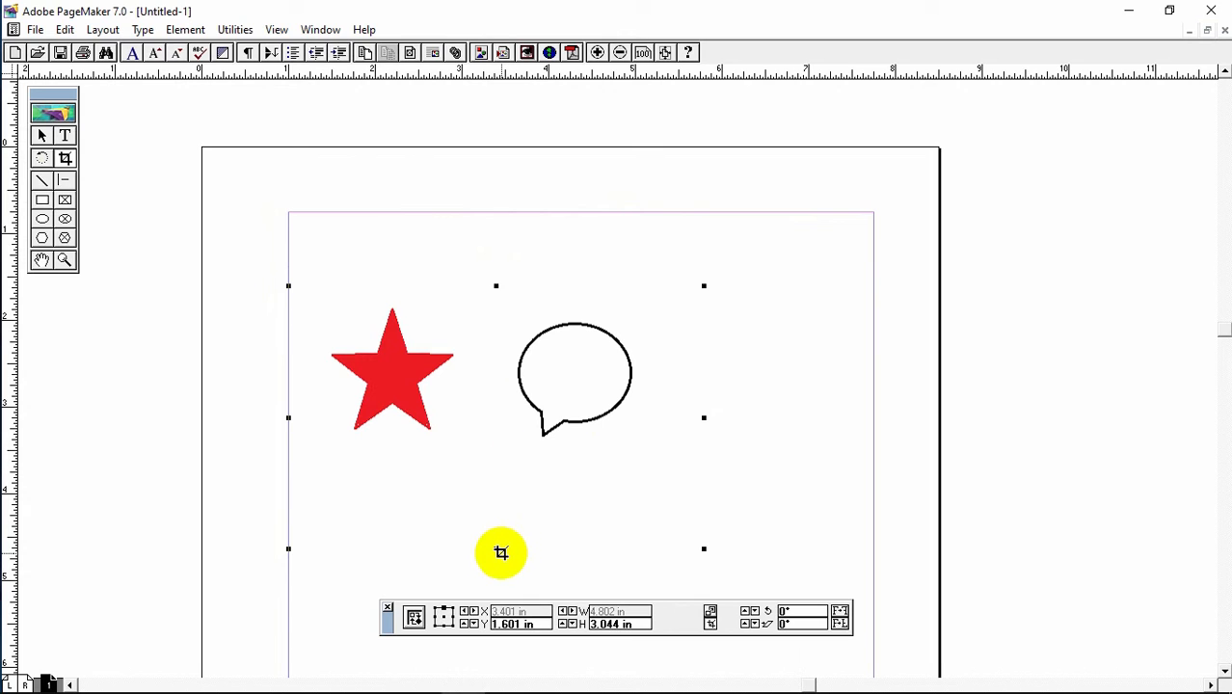
left_click_drag(501, 553, 500, 461)
left_click_drag(706, 373, 656, 375)
left_click_drag(286, 383, 308, 378)
Step: Realign the cropped bitmap object with the upper-left margin corner, enlarge it slightly, and deselect it
left_click(42, 136)
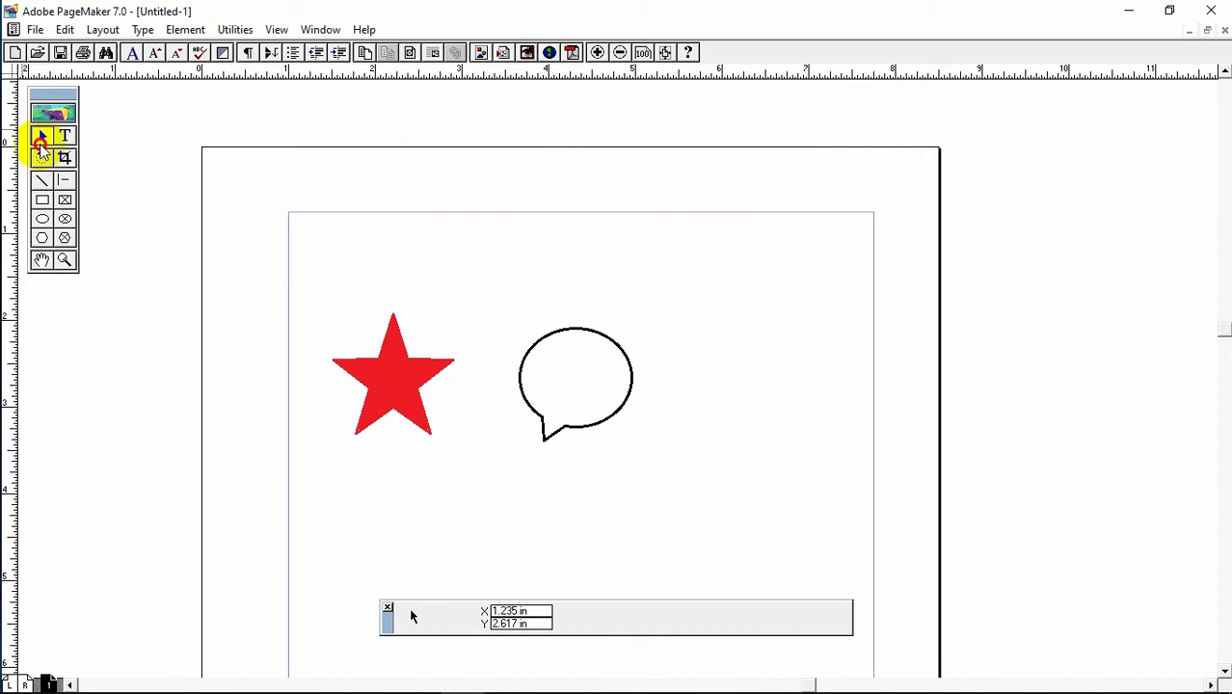
left_click(578, 399)
left_click_drag(577, 399, 558, 322)
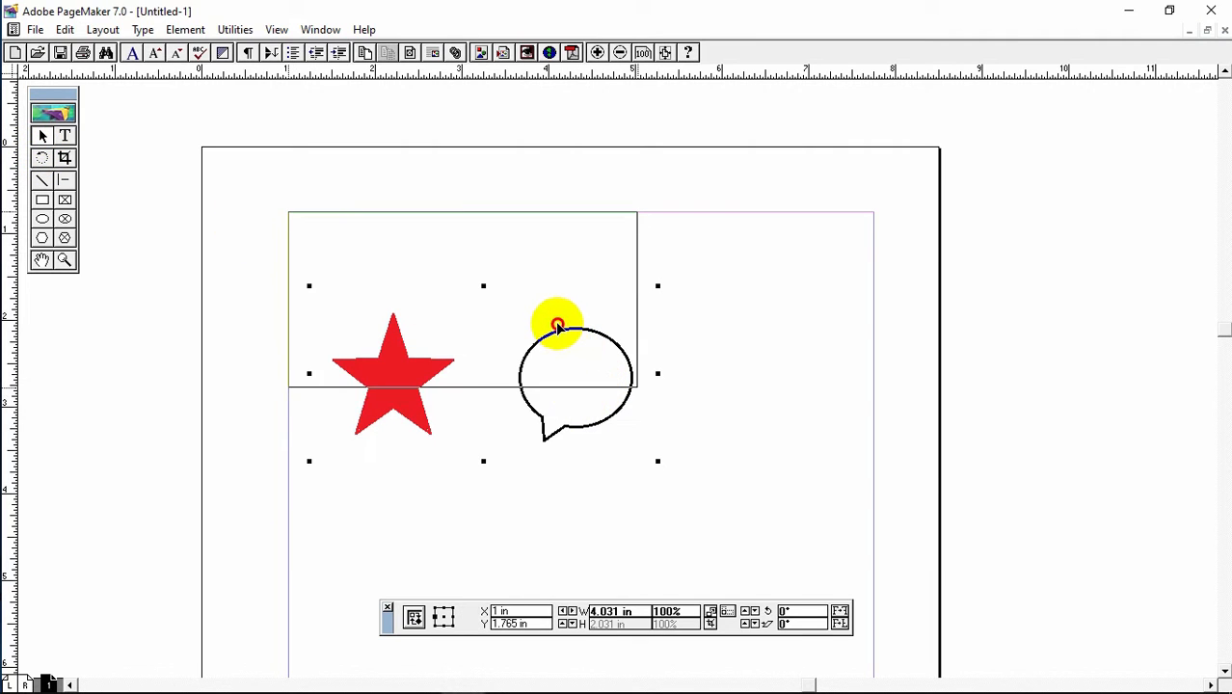
left_click_drag(637, 387, 667, 402)
left_click(1017, 356)
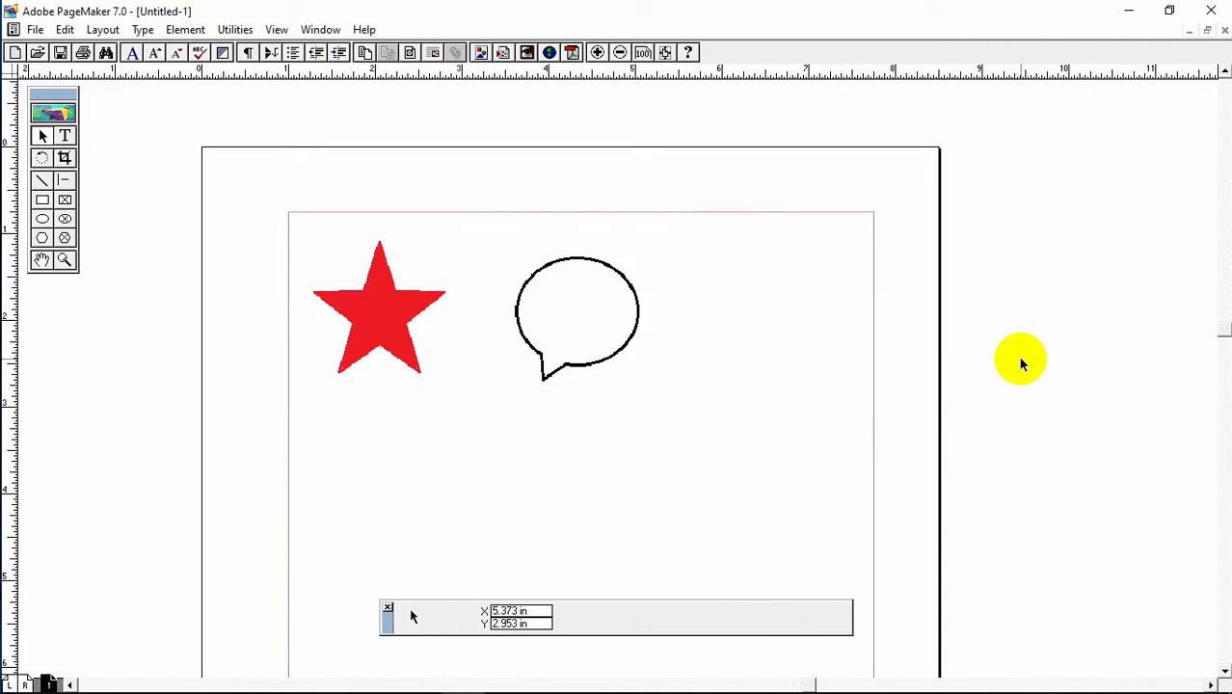
Step: Add a text block inside the oval callout reading "Insert Object" on two lines
key("ctrl+minus")
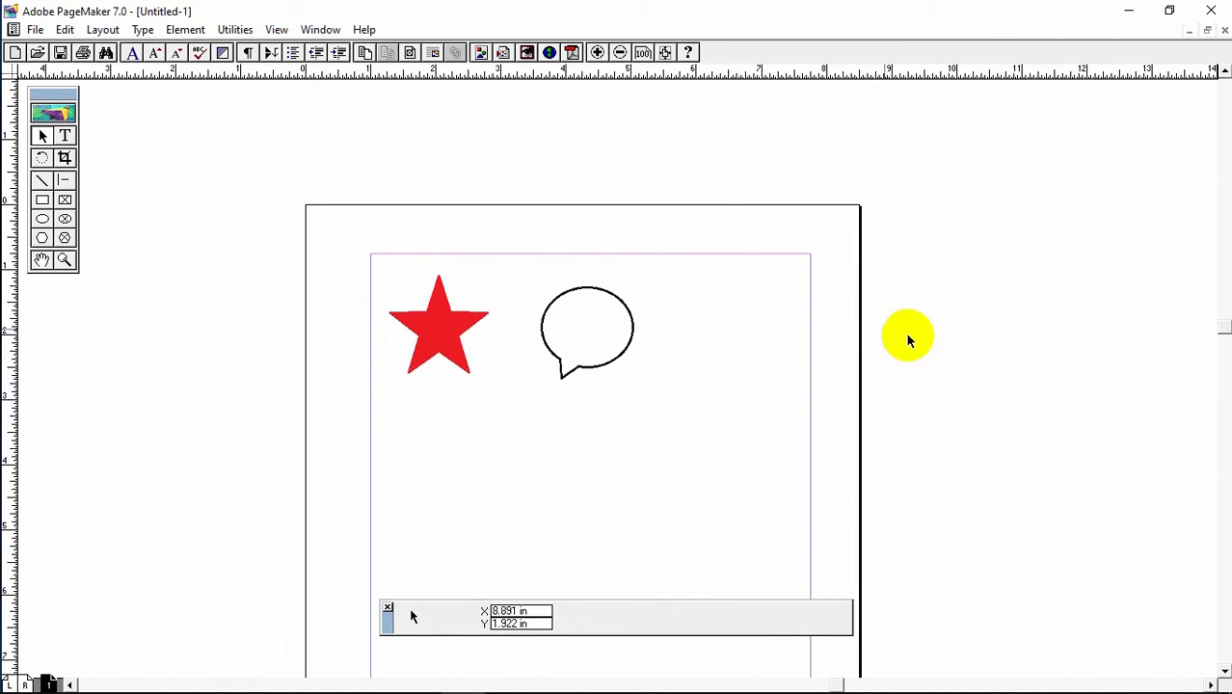
key("ctrl+equal")
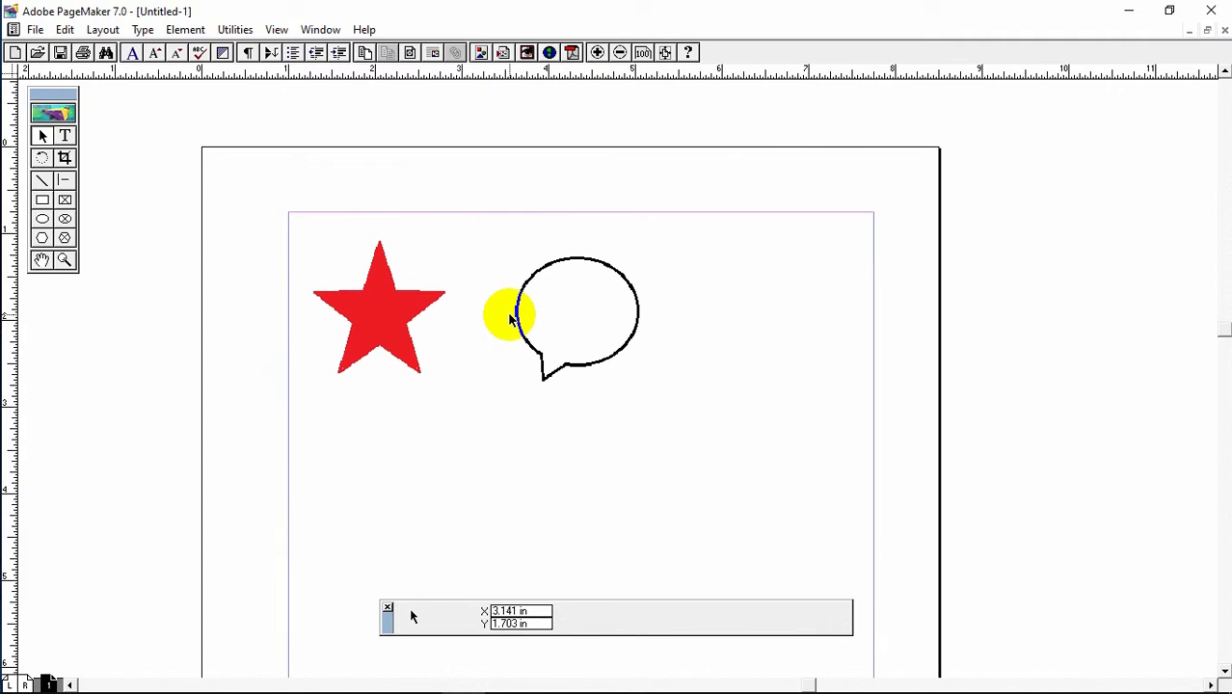
left_click(65, 136)
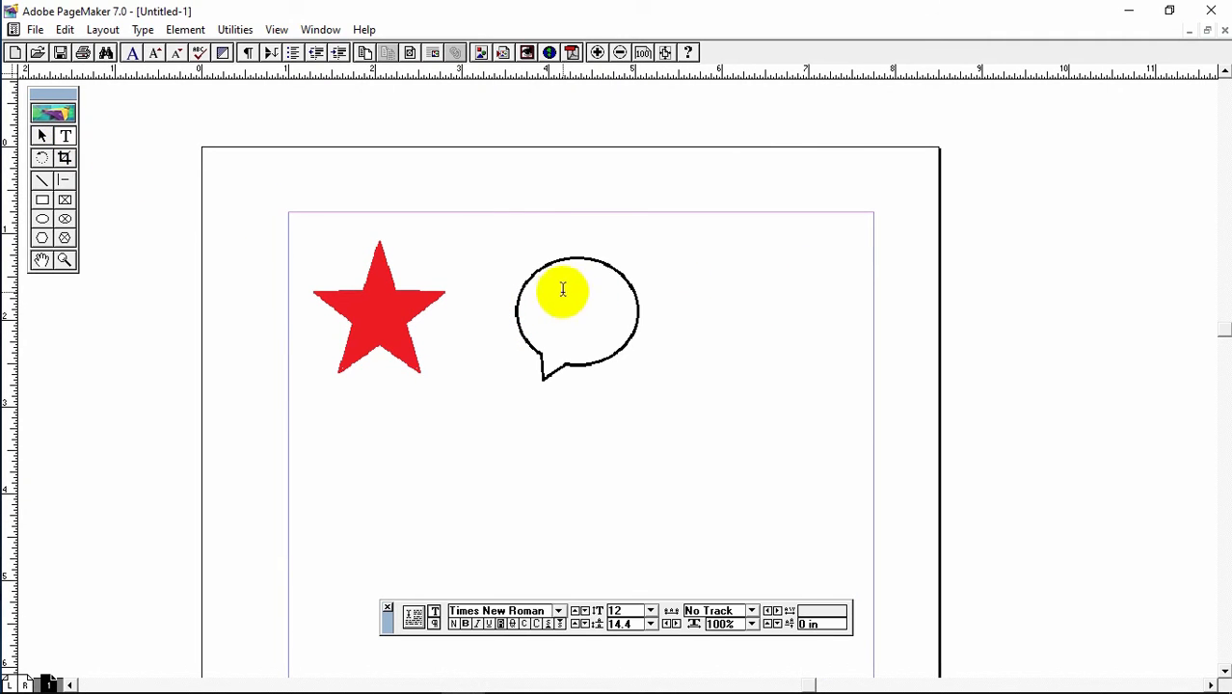
left_click_drag(542, 282, 617, 357)
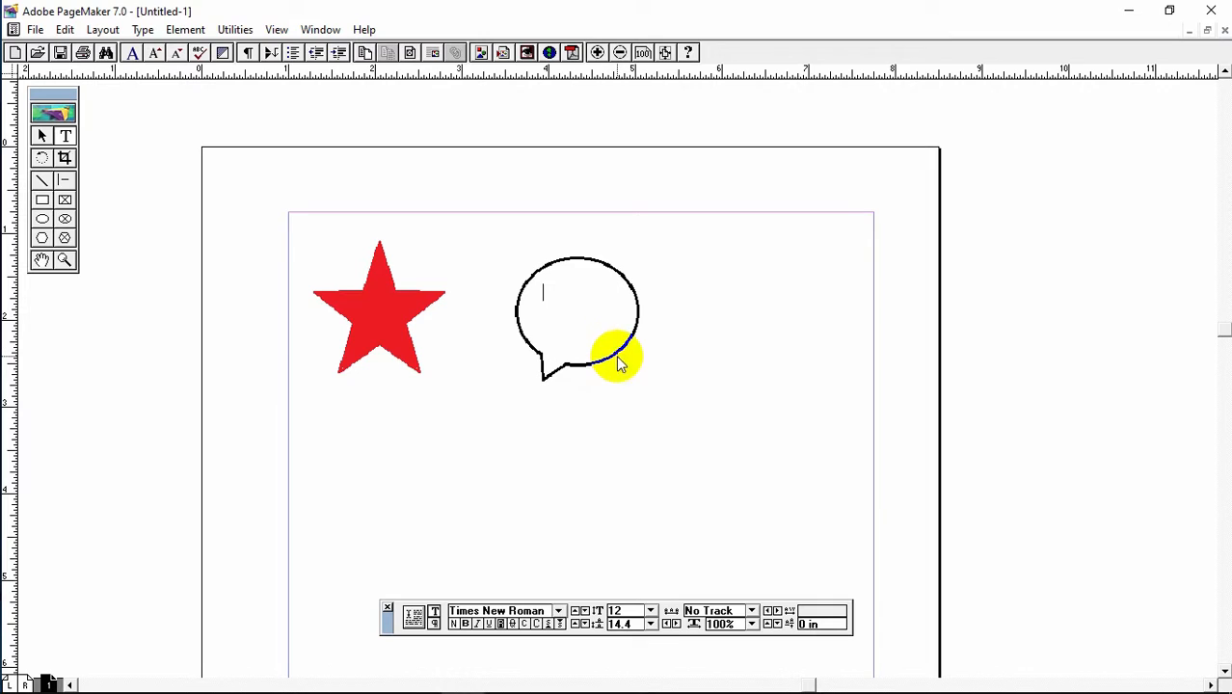
type("Insert")
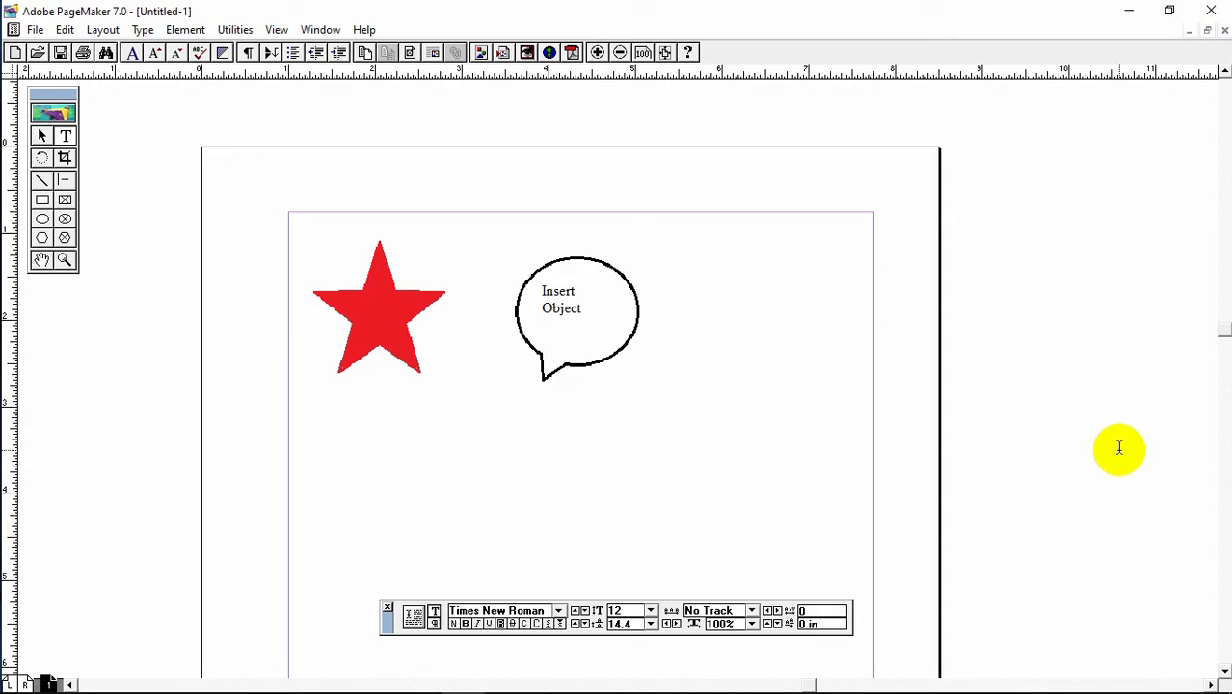
Step: Increase the size of the entire callout text to 22 pt
key("ctrl+a")
key("ctrl+shift+period")
key("ctrl+shift+period")
key("ctrl+shift+period")
key("ctrl+shift+period")
key("ctrl+shift+period")
key("ctrl+shift+period")
key("ctrl+shift+period")
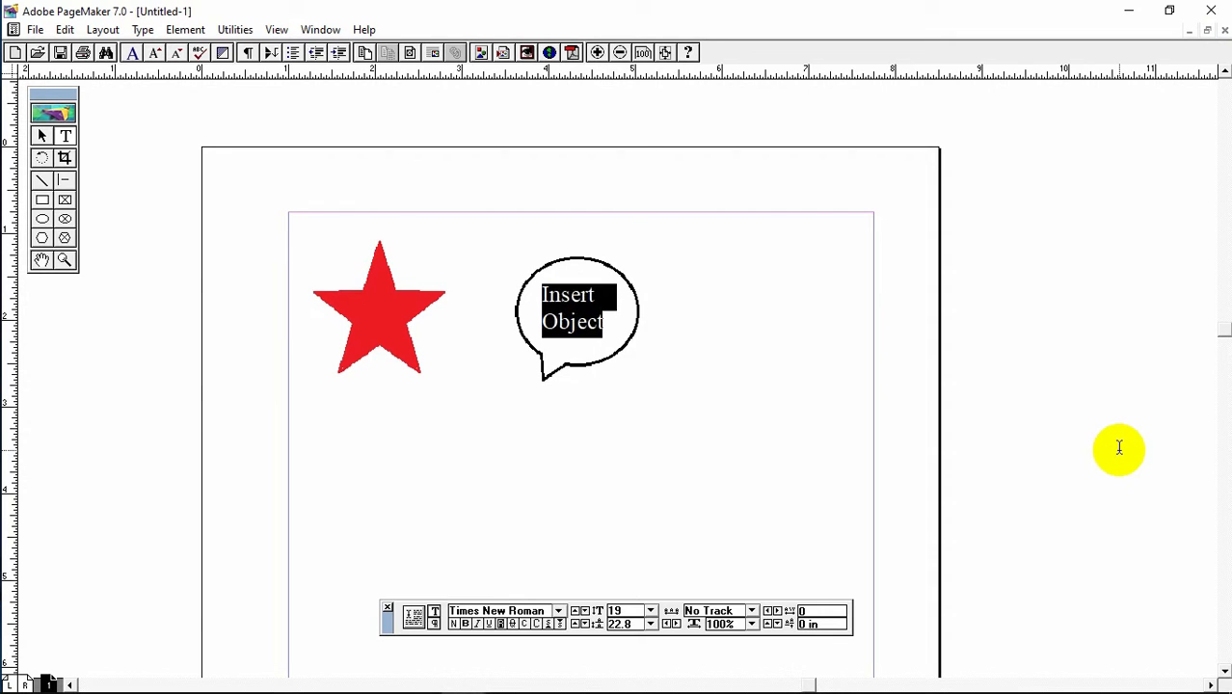
key("ctrl+shift+period")
key("ctrl+shift+period")
key("ctrl+shift+period")
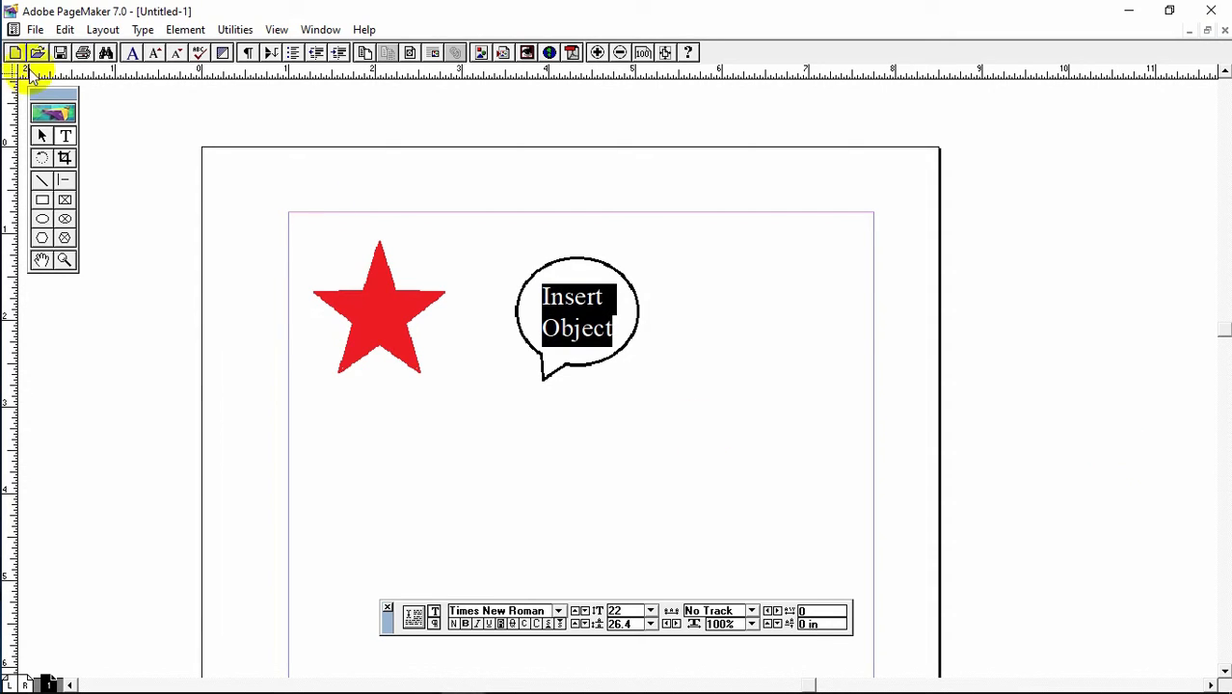
Step: Nudge the "Insert Object" text block slightly up and left inside the callout, and deselect it
left_click(42, 136)
left_click(581, 328)
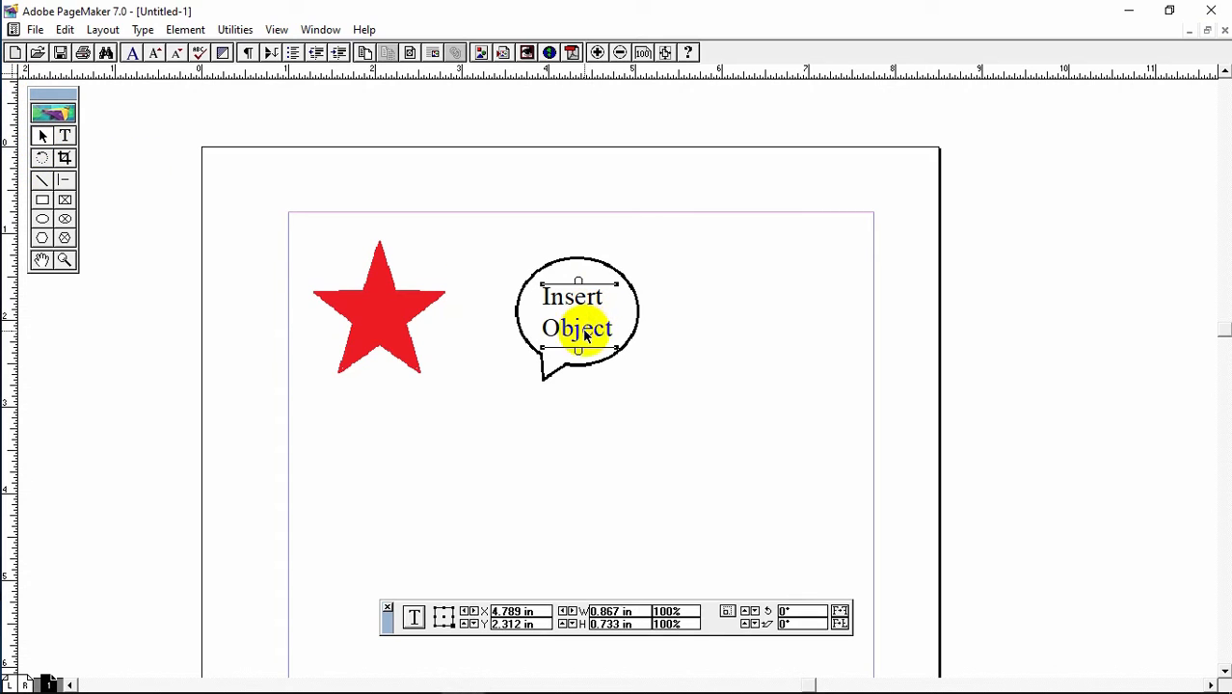
left_click_drag(581, 328, 594, 328)
left_click(1099, 273)
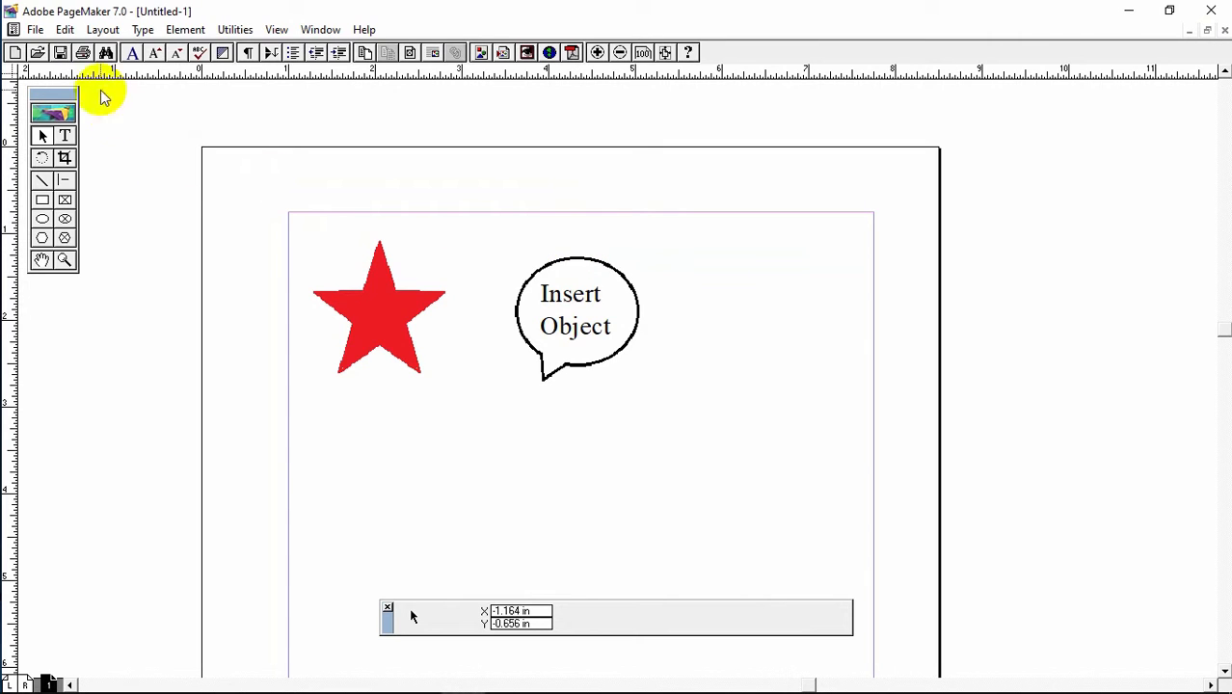
Step: Insert a new Microsoft Excel Worksheet object into the page and maximize its Excel editing window
left_click(64, 30)
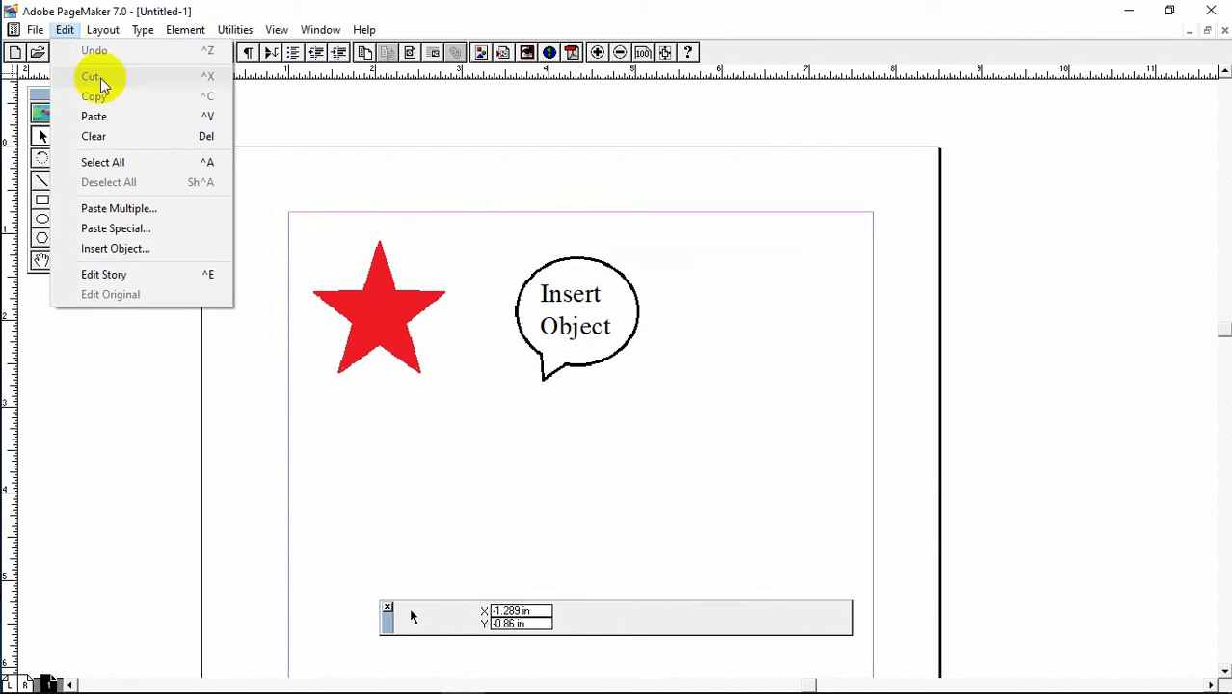
left_click(145, 248)
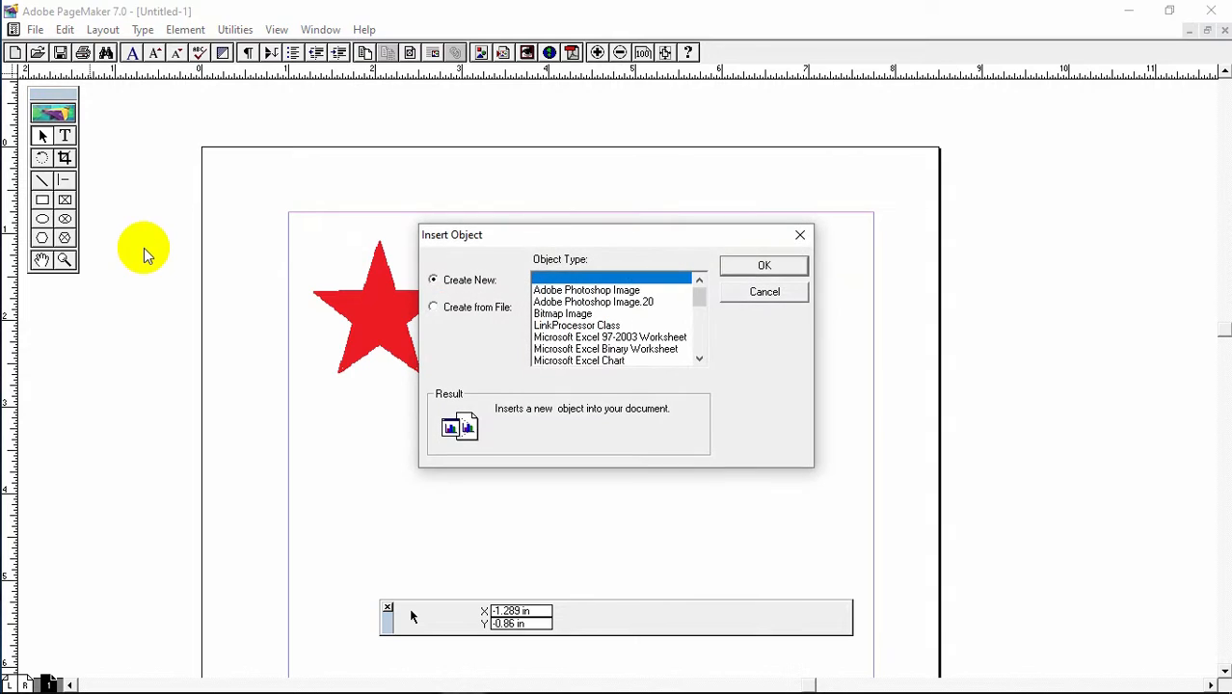
scroll(628, 337, "down", 1)
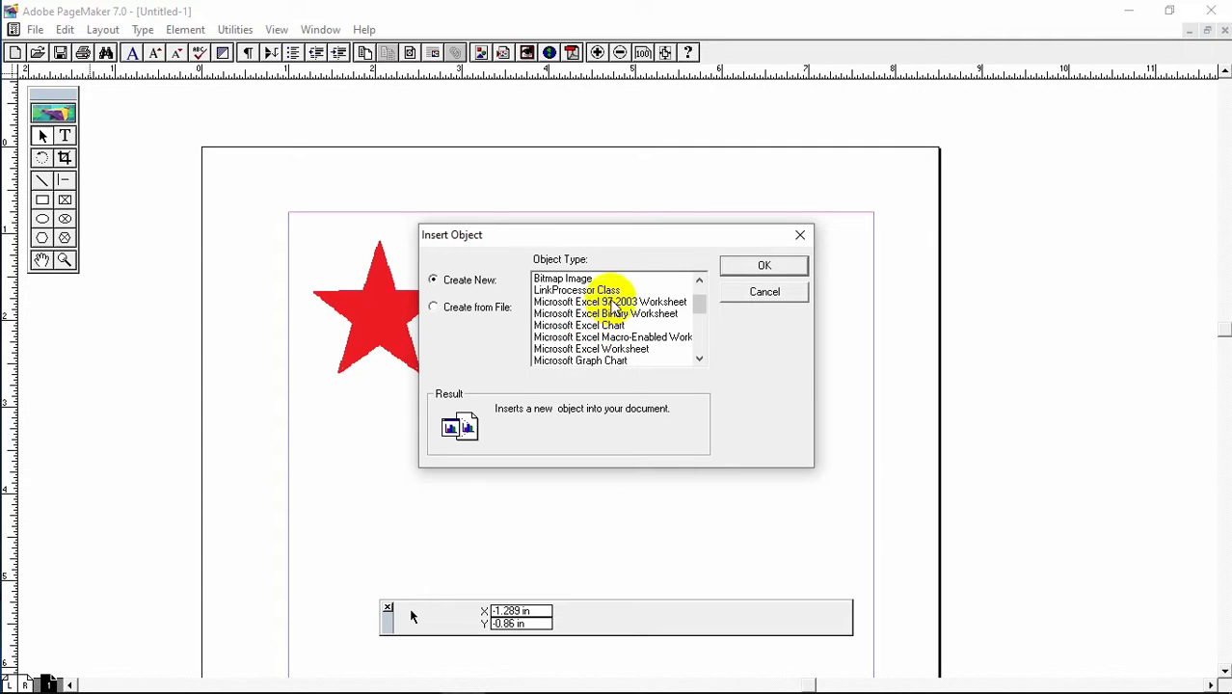
left_click_drag(583, 239, 622, 243)
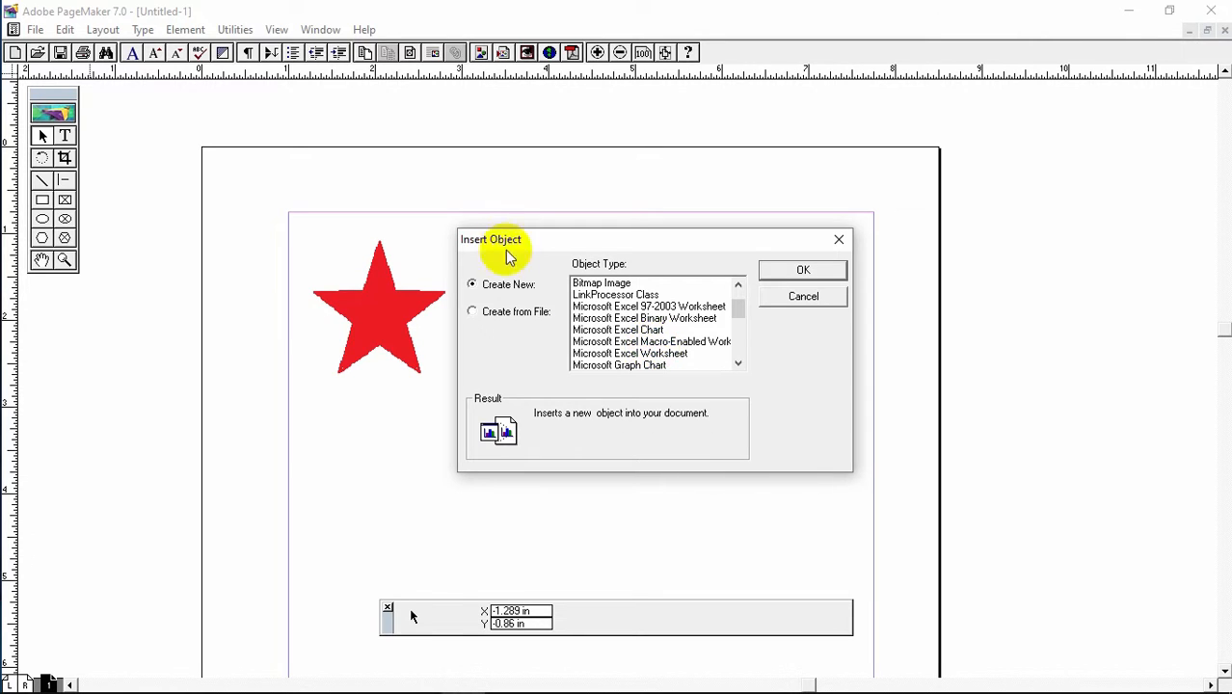
left_click_drag(535, 241, 486, 234)
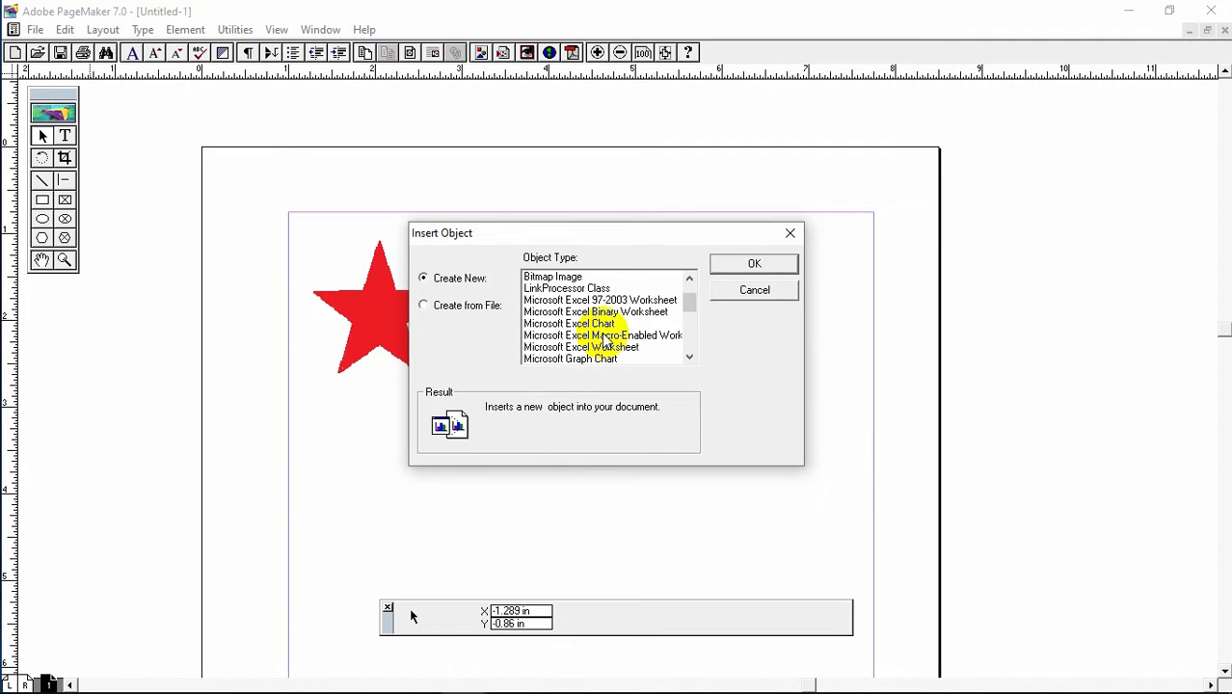
scroll(606, 324, "down", 1)
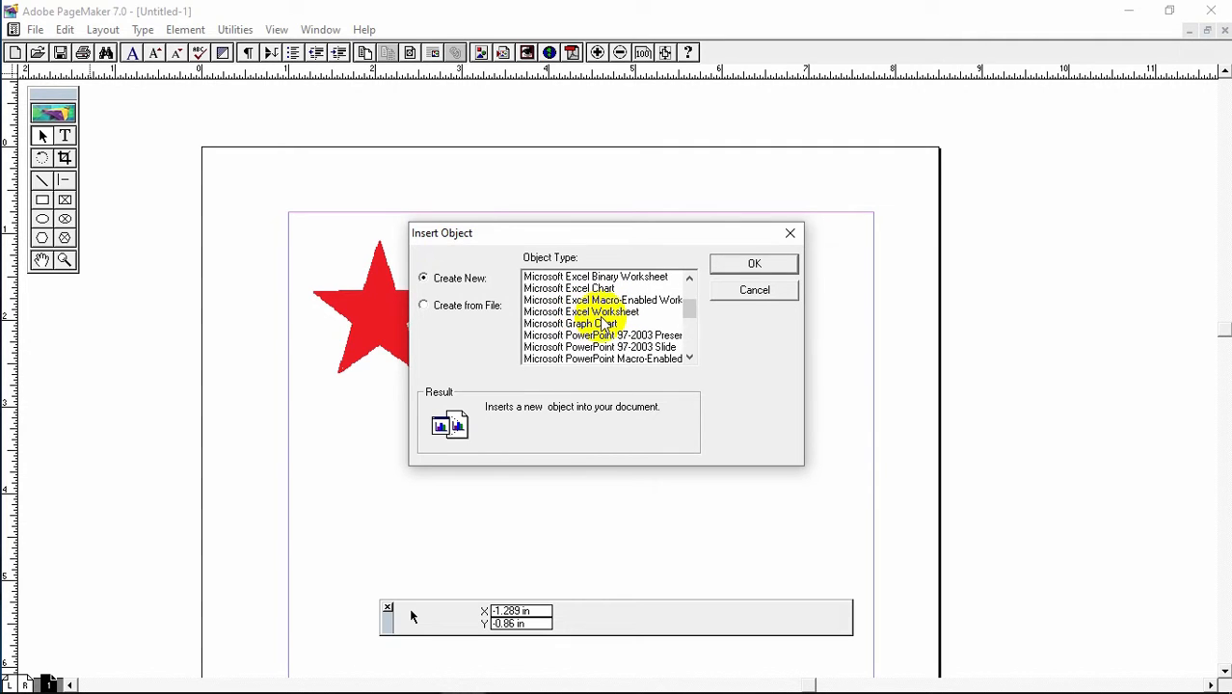
left_click(596, 315)
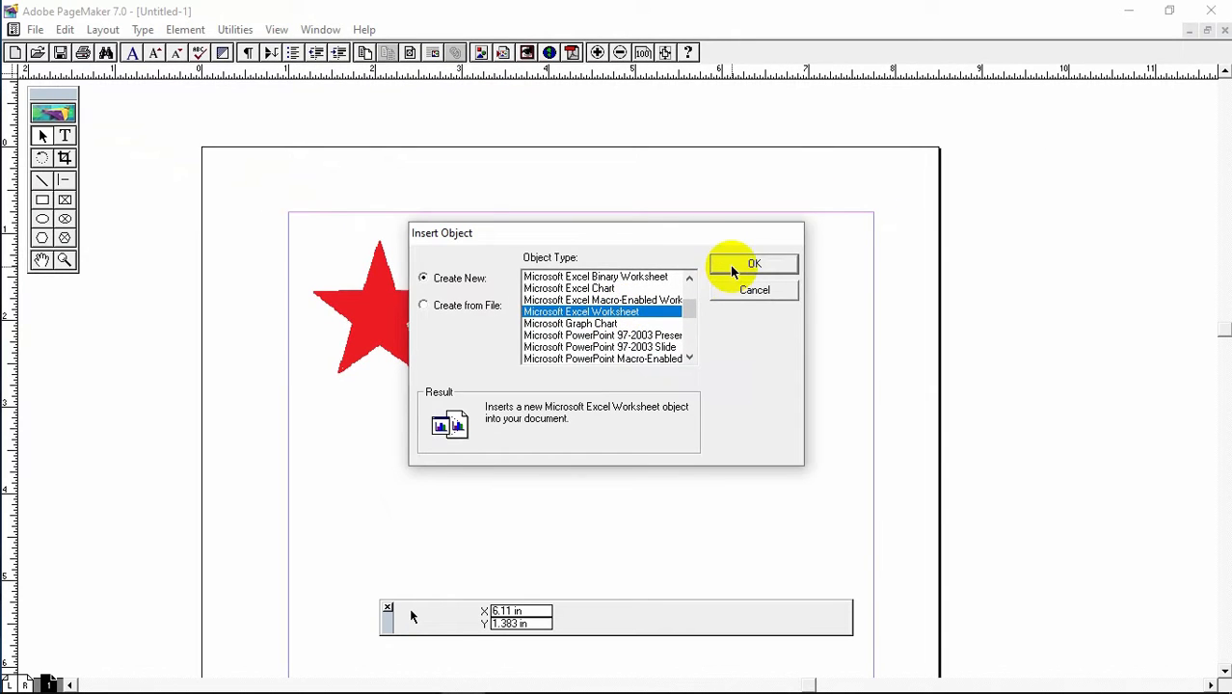
left_click(731, 270)
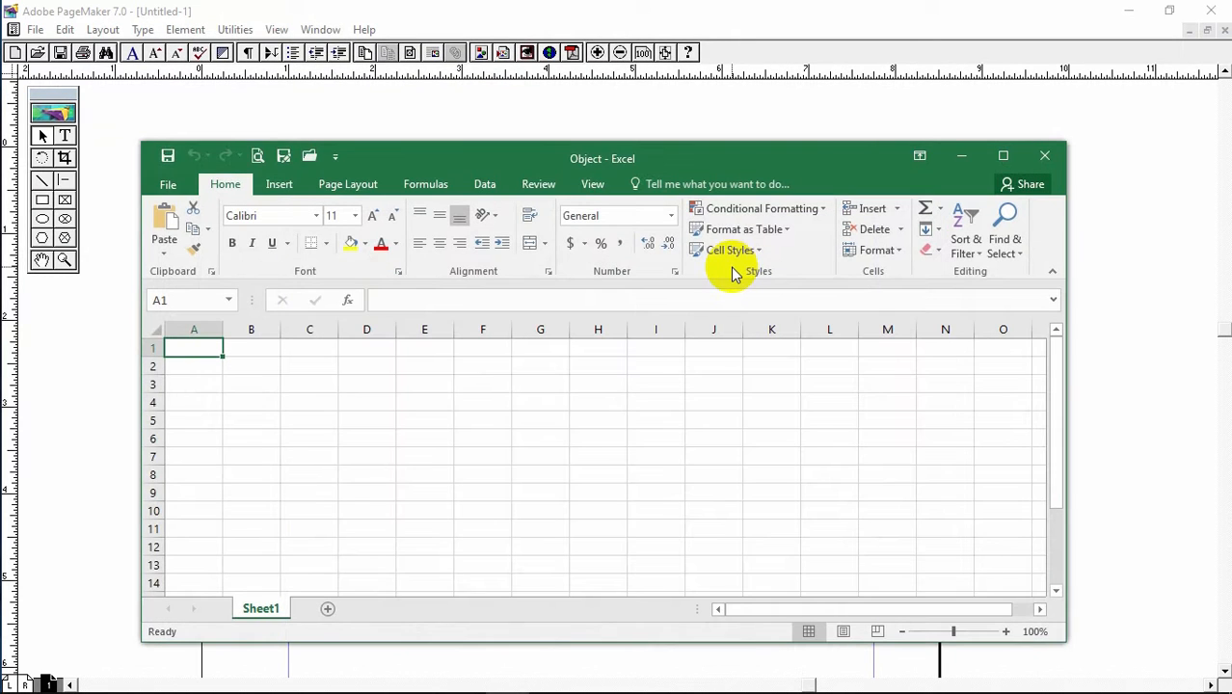
left_click(1002, 155)
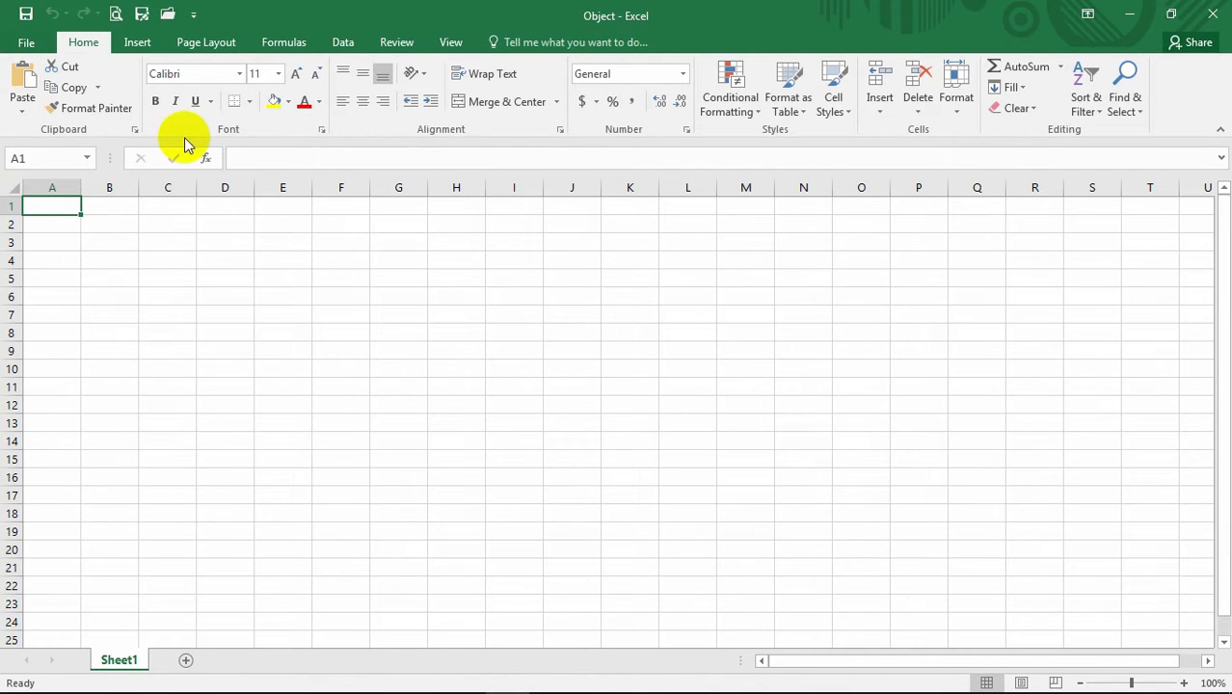
Step: Open the recent workbook Simpale.xlsx and copy the entire Pg 1 sheet
left_click(28, 42)
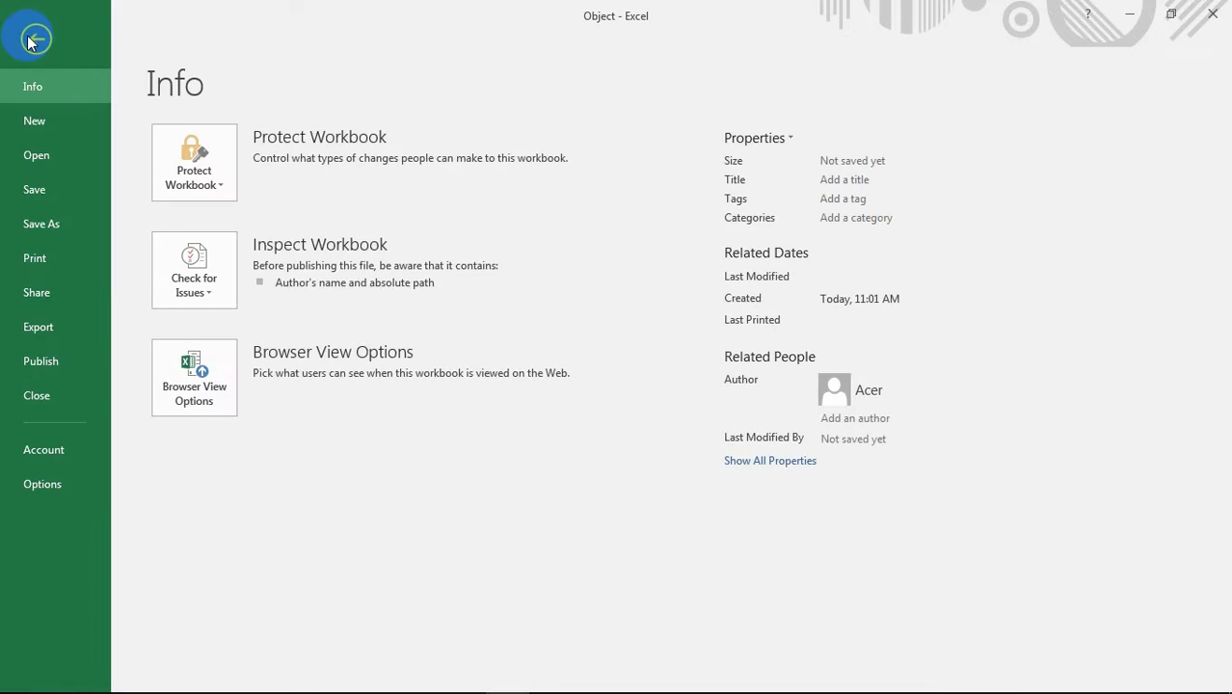
left_click(37, 155)
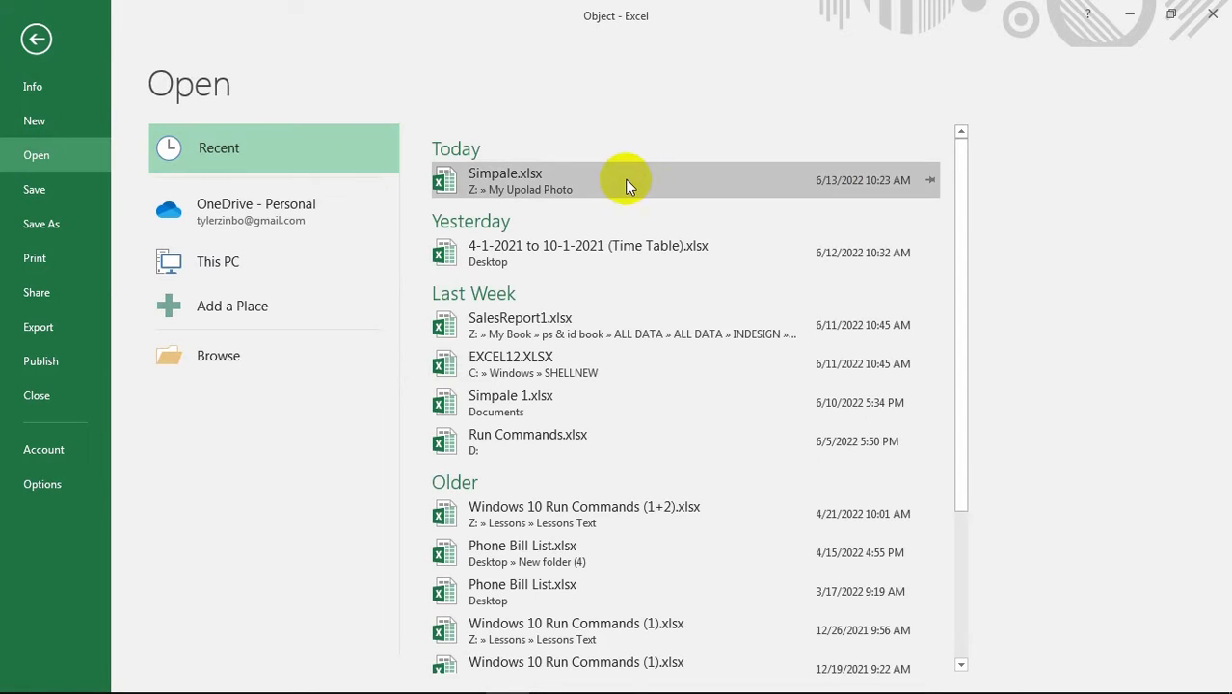
left_click(631, 180)
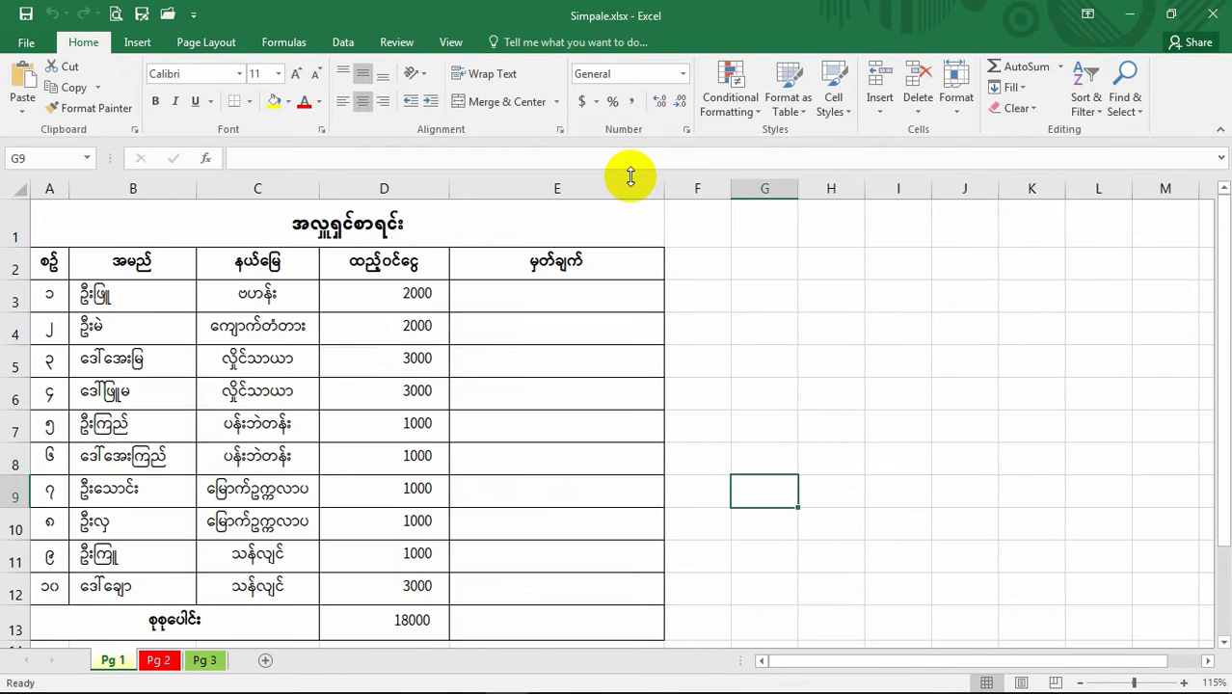
left_click(16, 187)
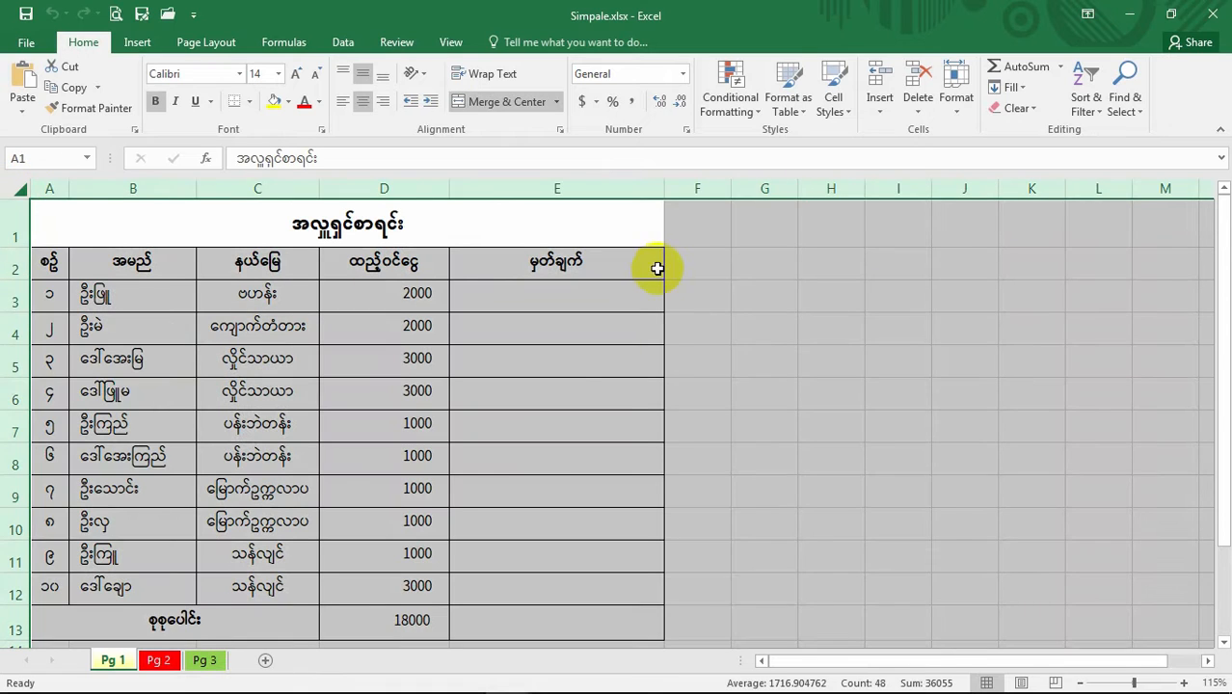
key("ctrl+c")
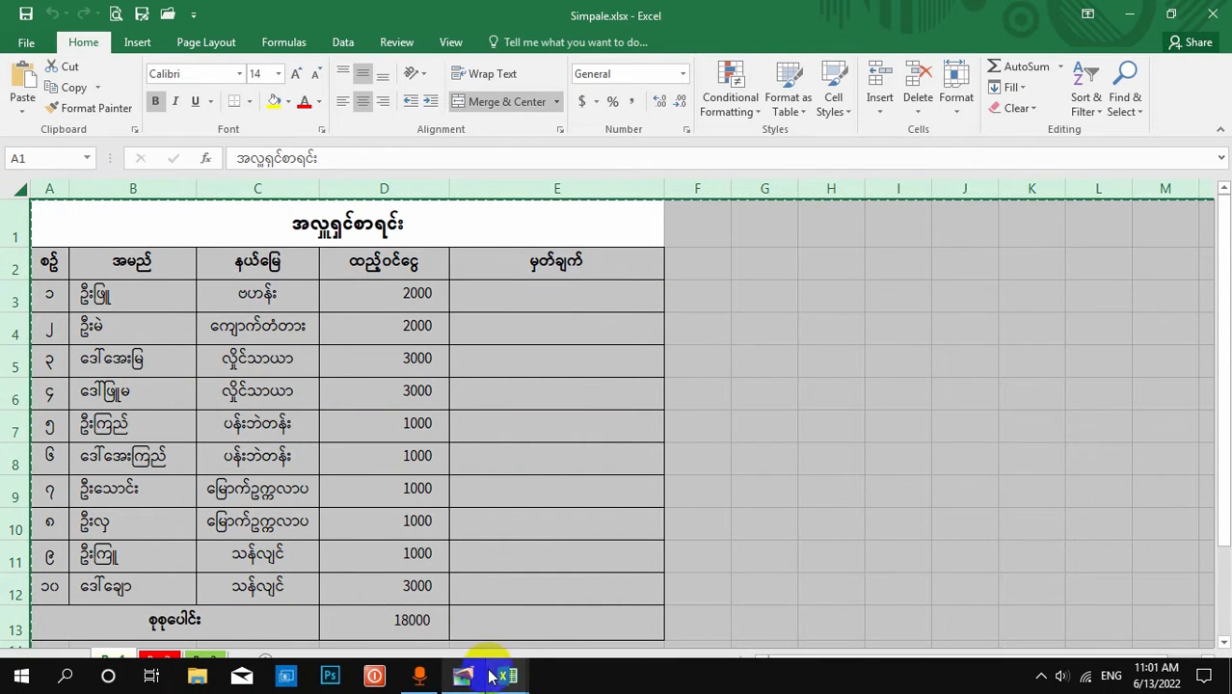
Step: Switch to the embedded Object workbook and paste the copied sheet over the whole of Sheet1
mouse_move(508, 667)
left_click(443, 592)
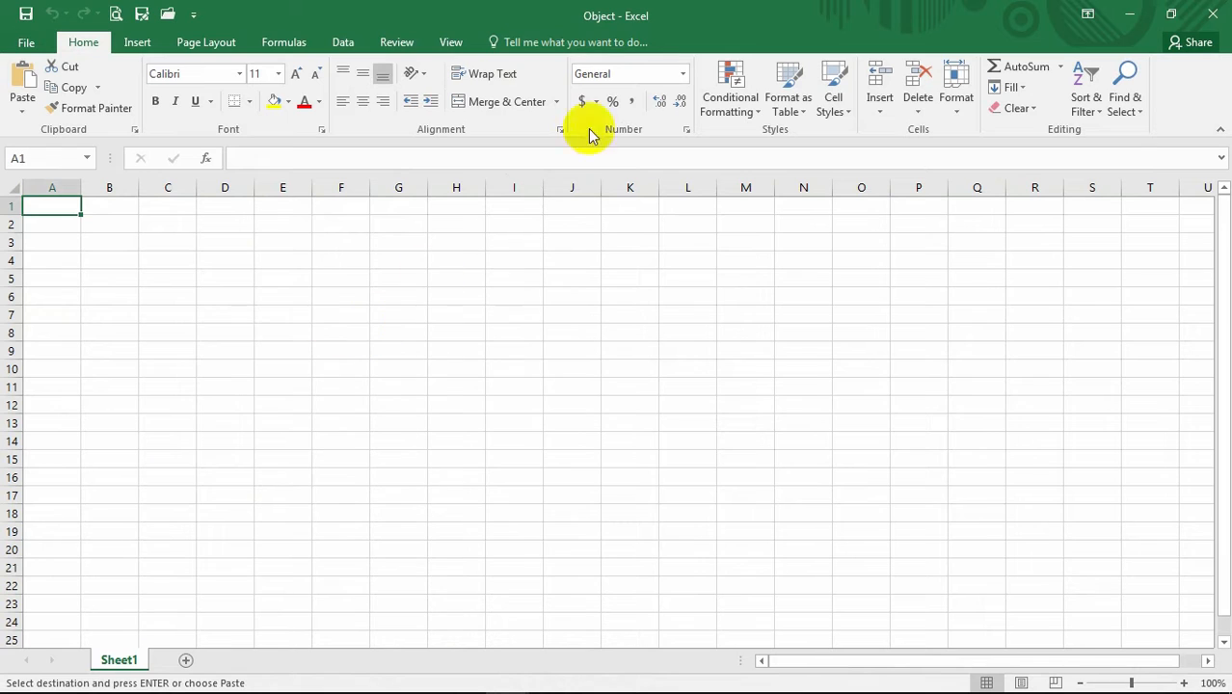
left_click(12, 189)
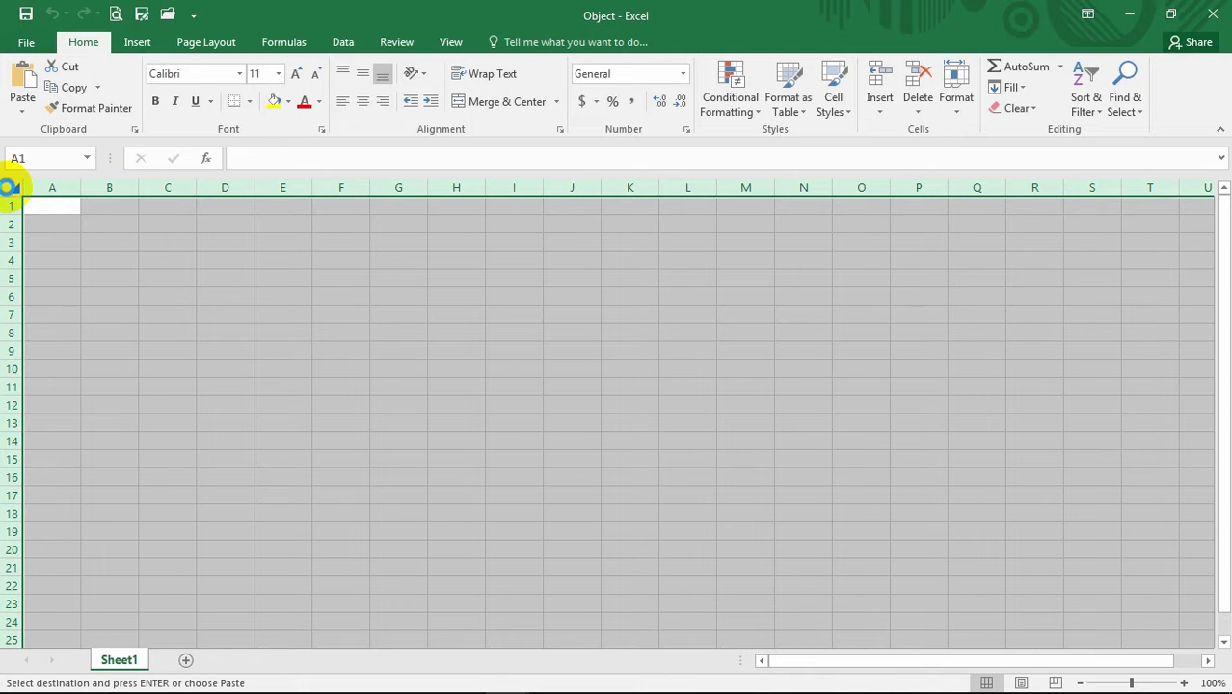
key("ctrl+v")
left_click(600, 332)
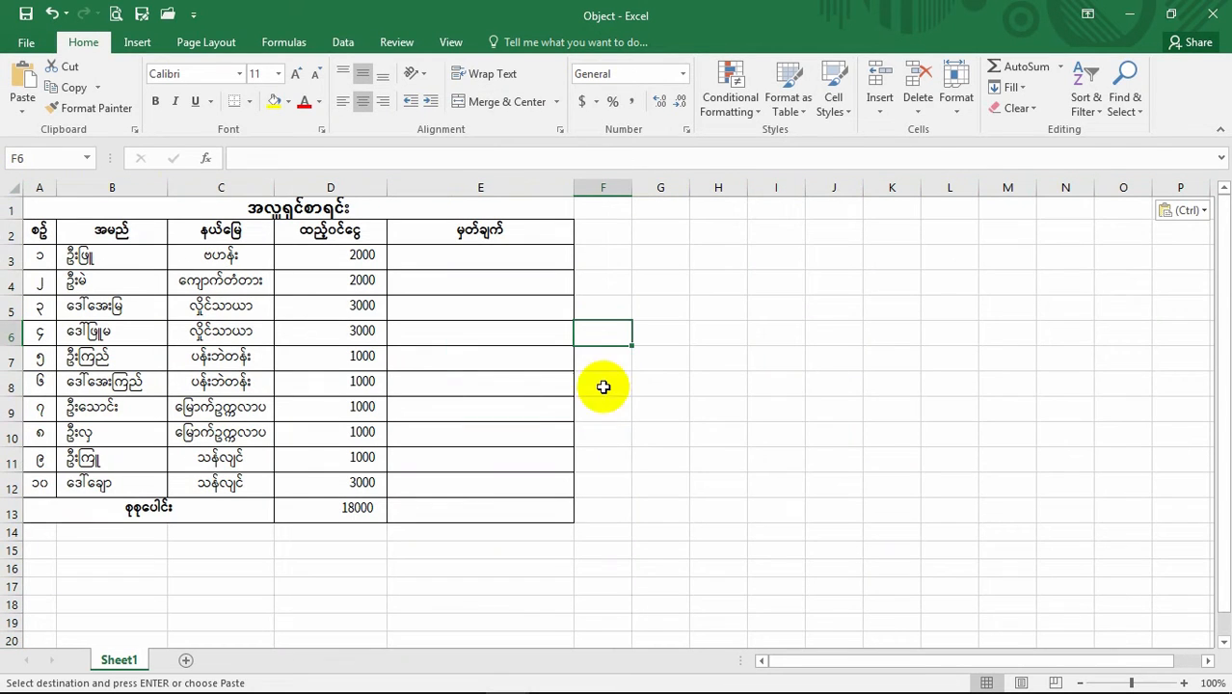
Step: Increase the height of rows 1 to 13 uniformly so the table is more widely spaced
left_click(8, 208)
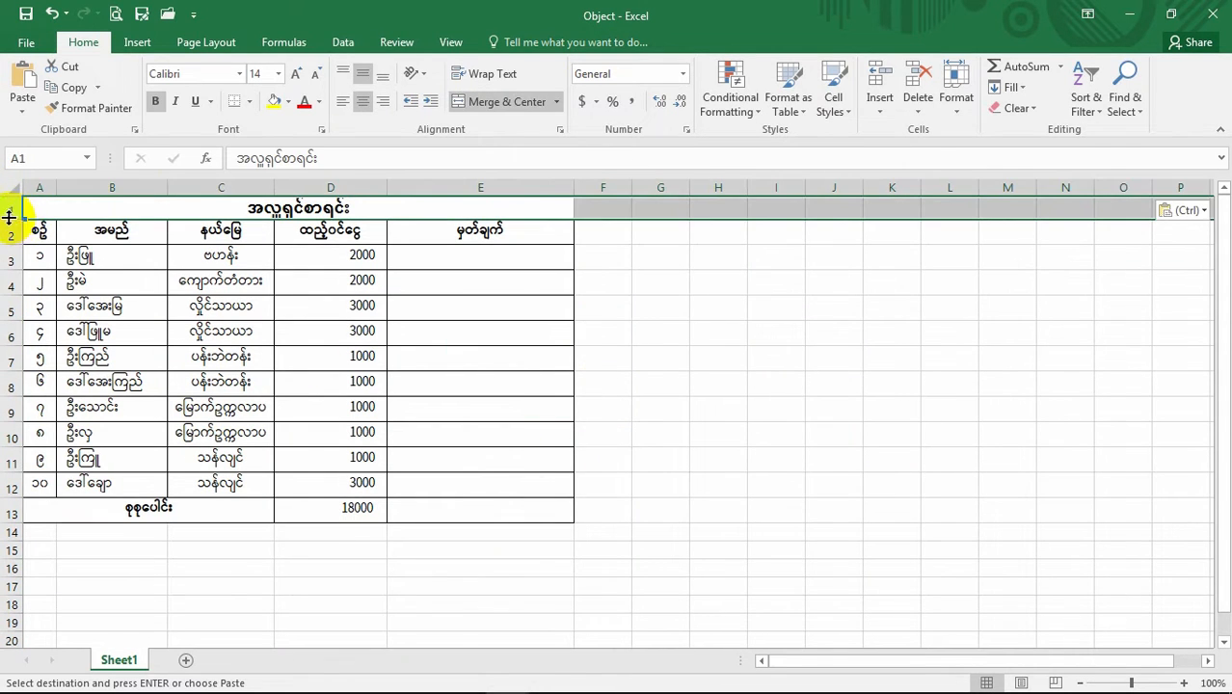
left_click_drag(7, 218, 9, 542)
scroll(88, 485, "down", 3)
scroll(89, 485, "up", 4)
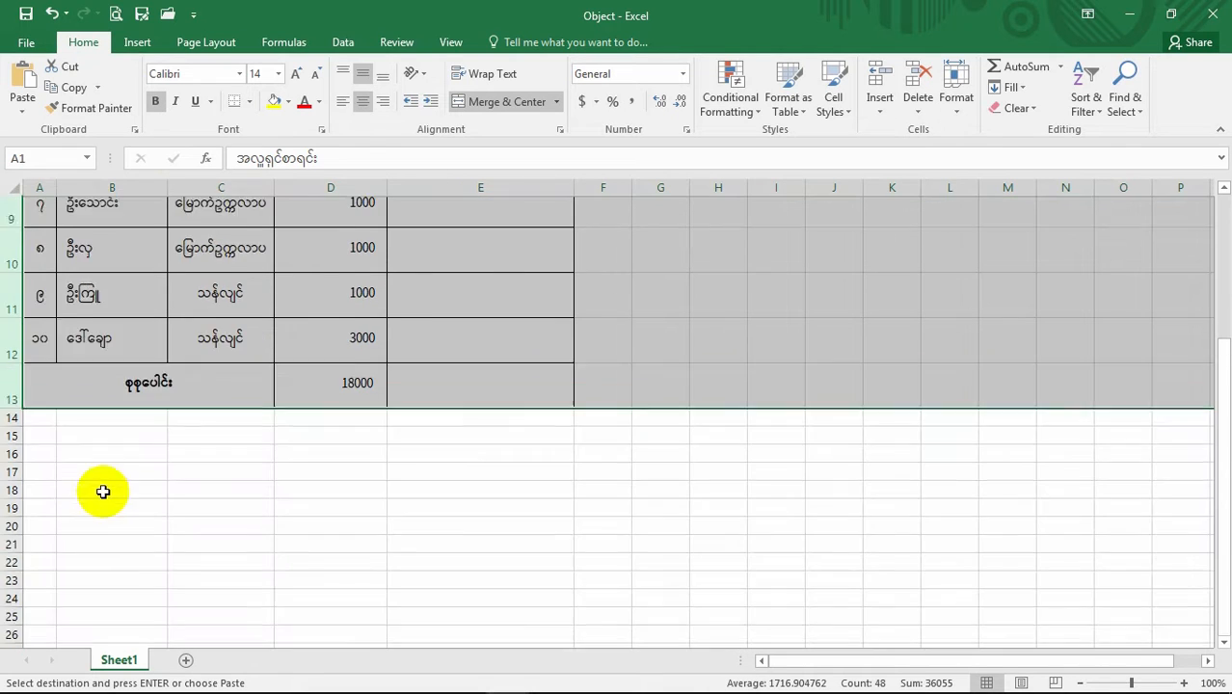
left_click(641, 449)
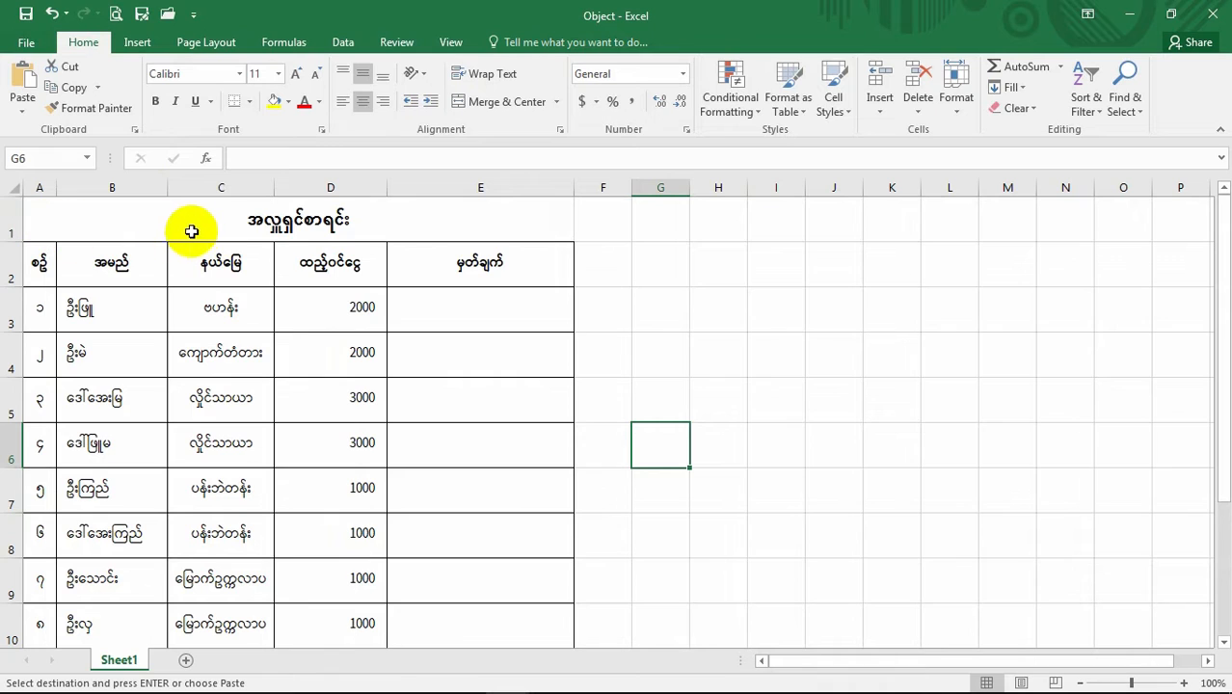
Step: Widen columns B and C of the pasted table slightly
left_click_drag(168, 186, 175, 187)
left_click_drag(282, 181, 298, 185)
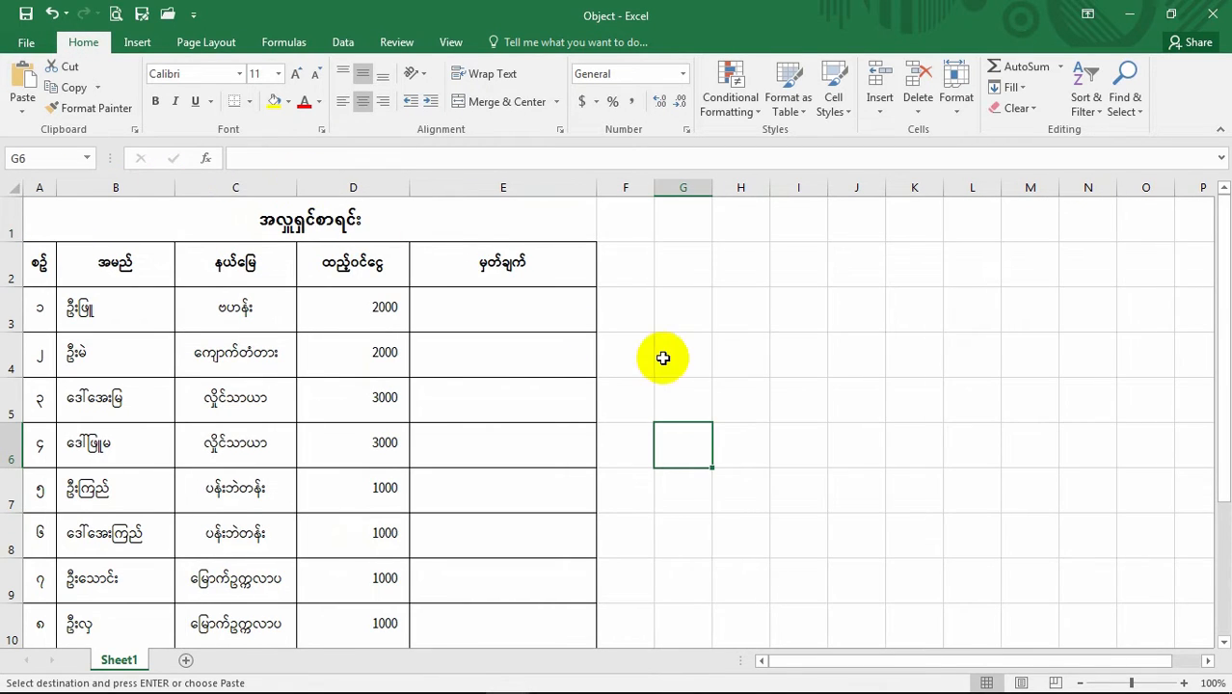
left_click(663, 355)
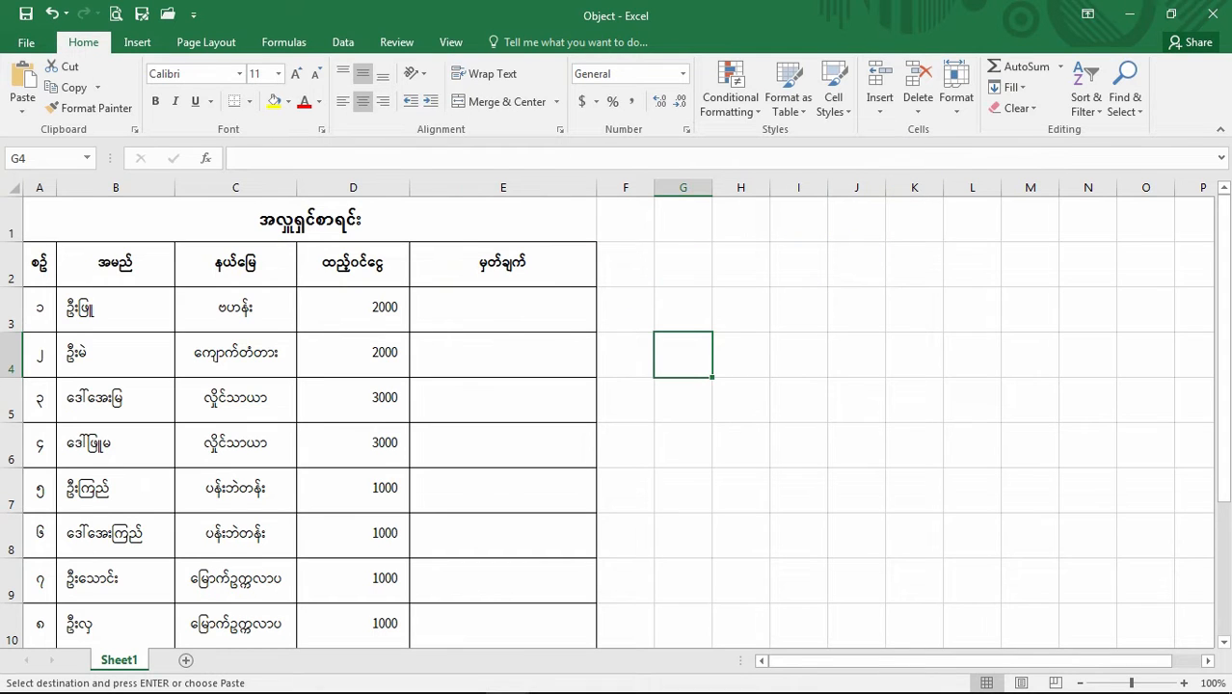
Step: Close the embedded worksheet and Simpale.xlsx to return to the PageMaker page
left_click(1212, 20)
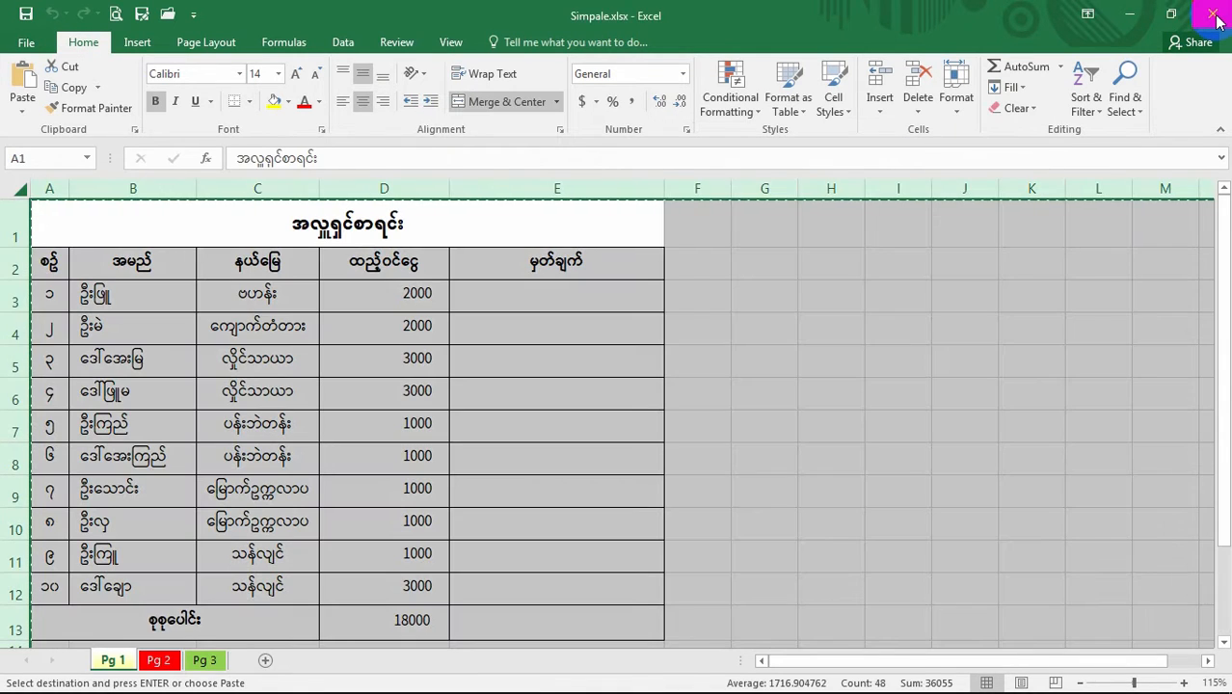
left_click(1217, 20)
left_click(622, 417)
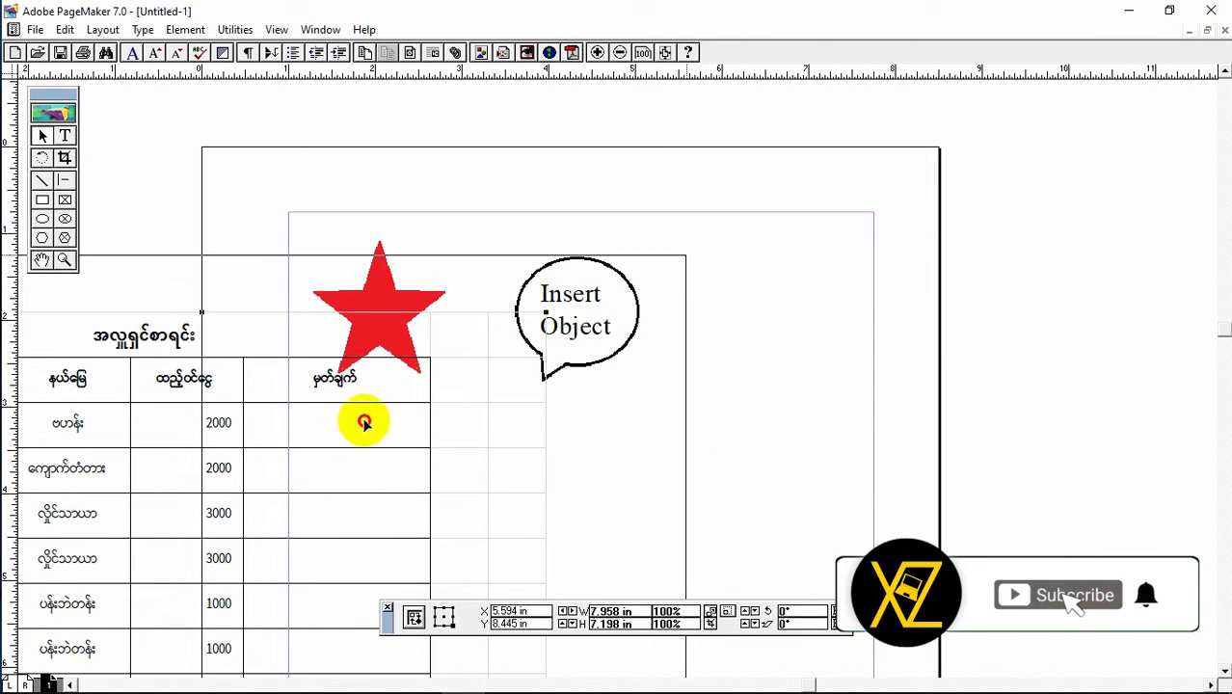
Step: Position the worksheet object directly below the star and callout, and move the floating control palette lower, off the table
left_click_drag(419, 470, 494, 447)
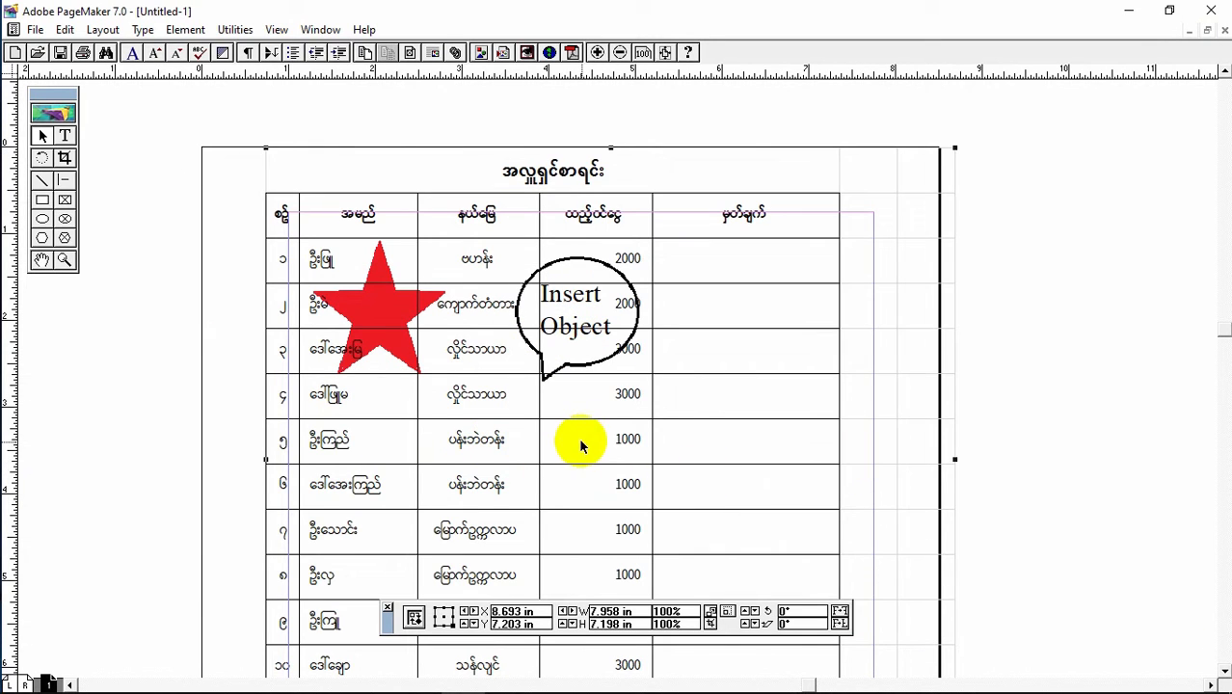
left_click_drag(577, 439, 598, 479)
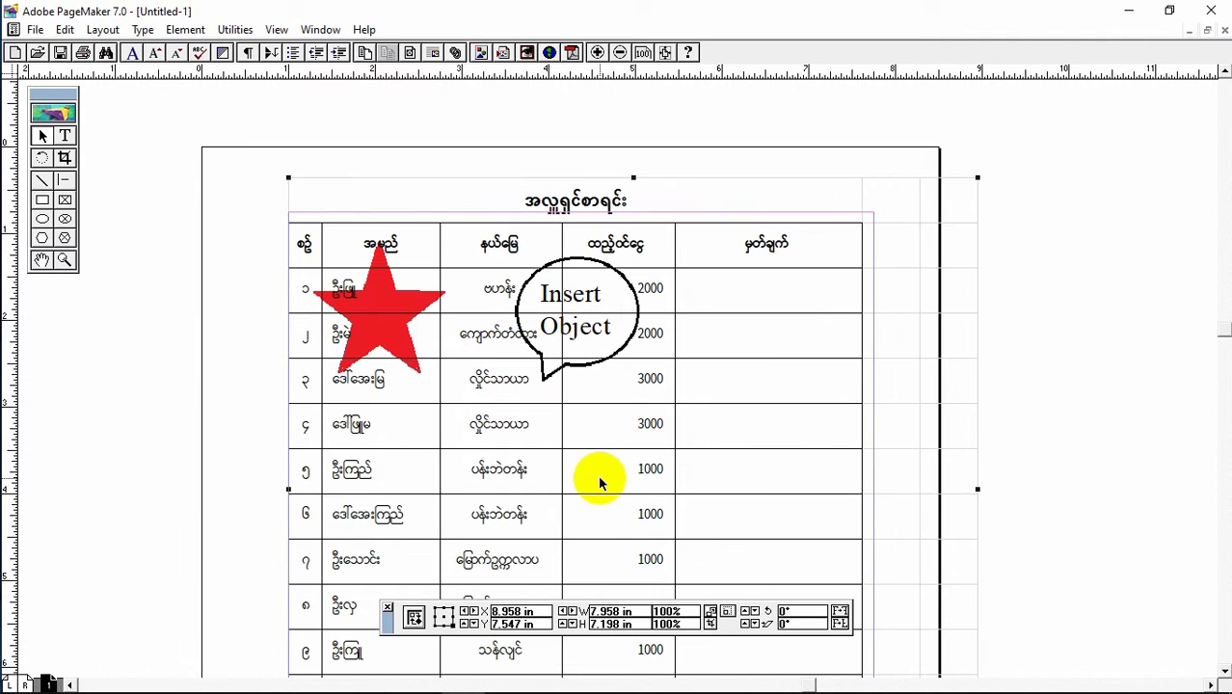
left_click(1070, 278)
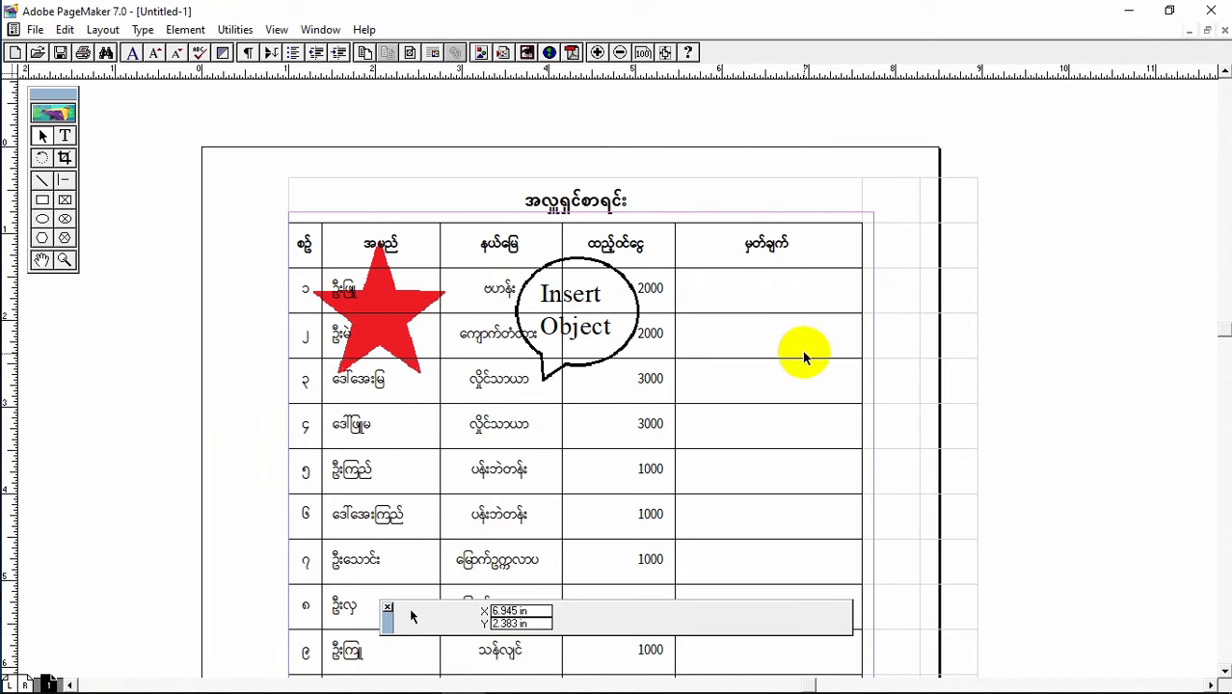
left_click_drag(792, 380, 614, 578)
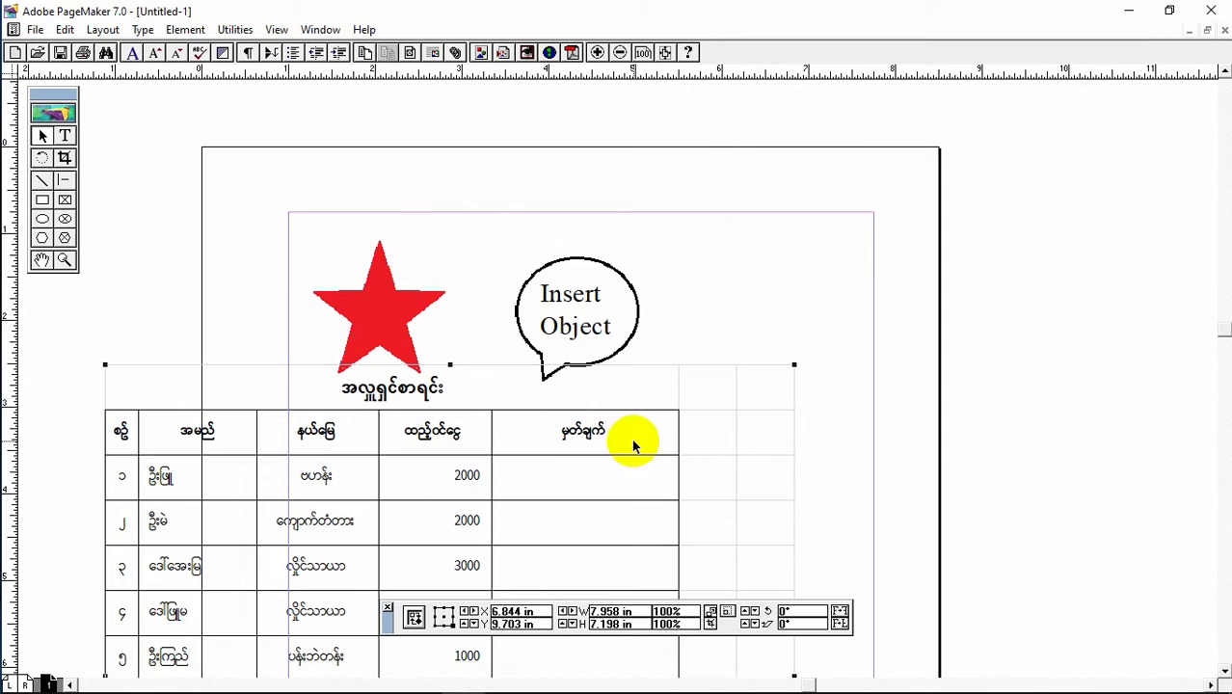
left_click_drag(610, 446, 755, 470)
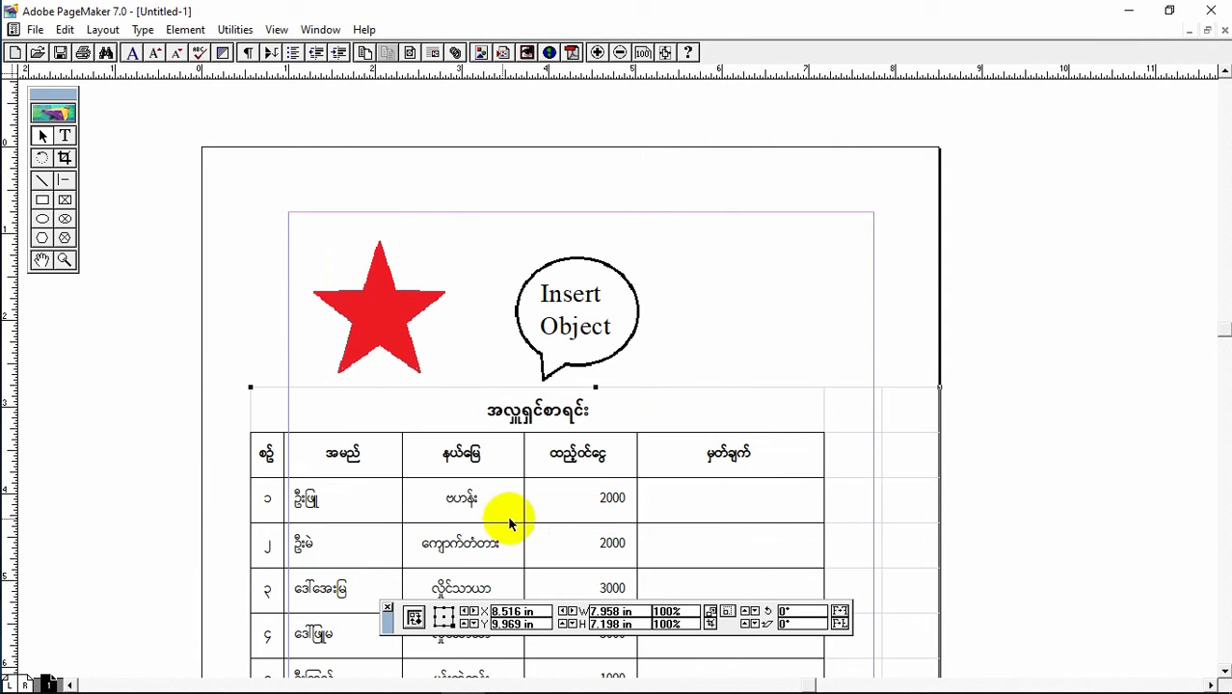
left_click_drag(389, 622, 383, 659)
Step: Open the embedded worksheet for editing in a maximized Excel window and turn off its gridlines
double_click(615, 464)
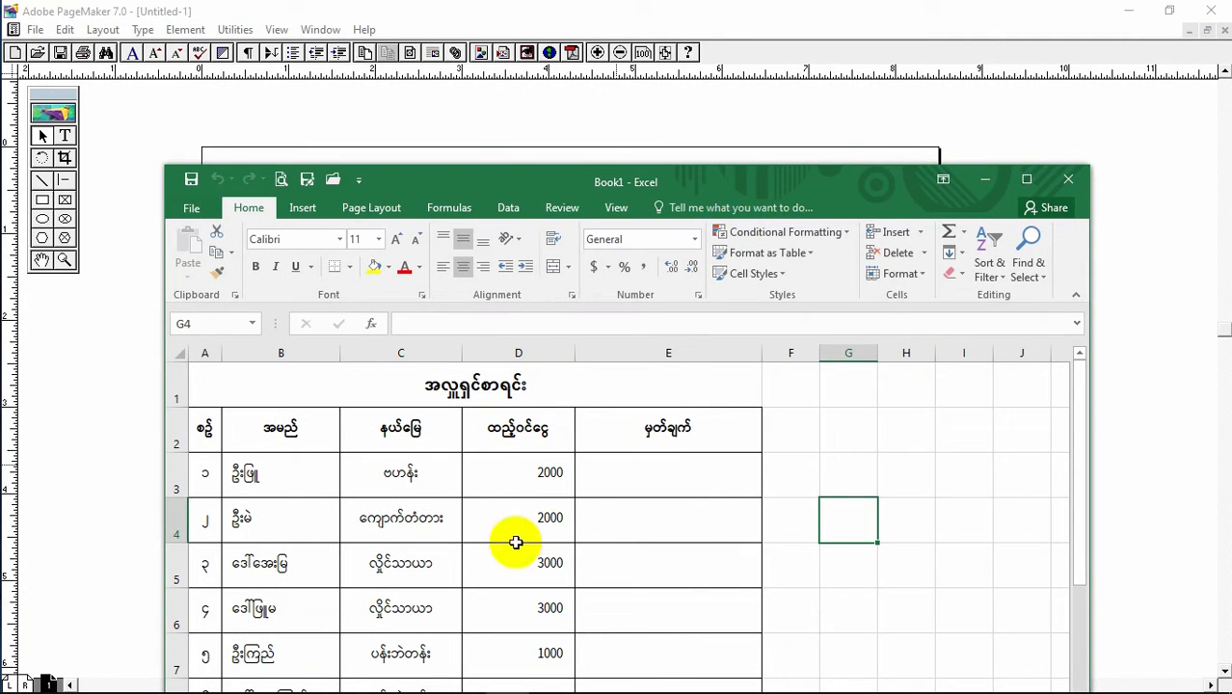
left_click(1024, 180)
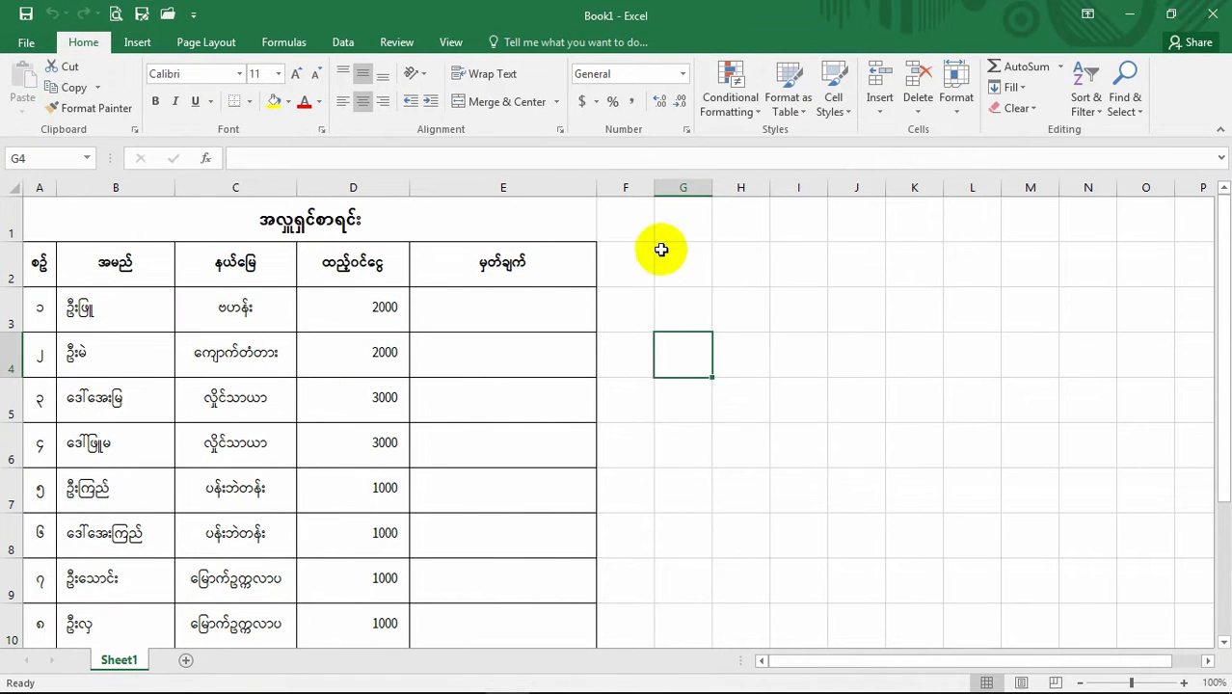
left_click(453, 44)
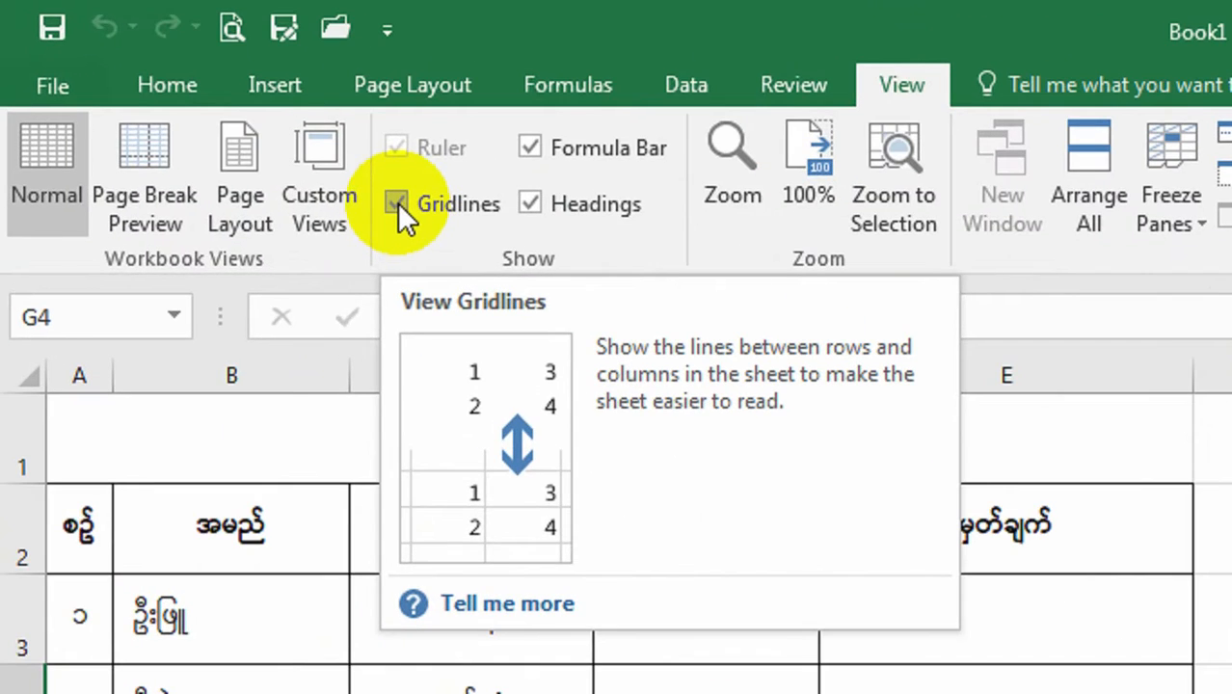
left_click(199, 103)
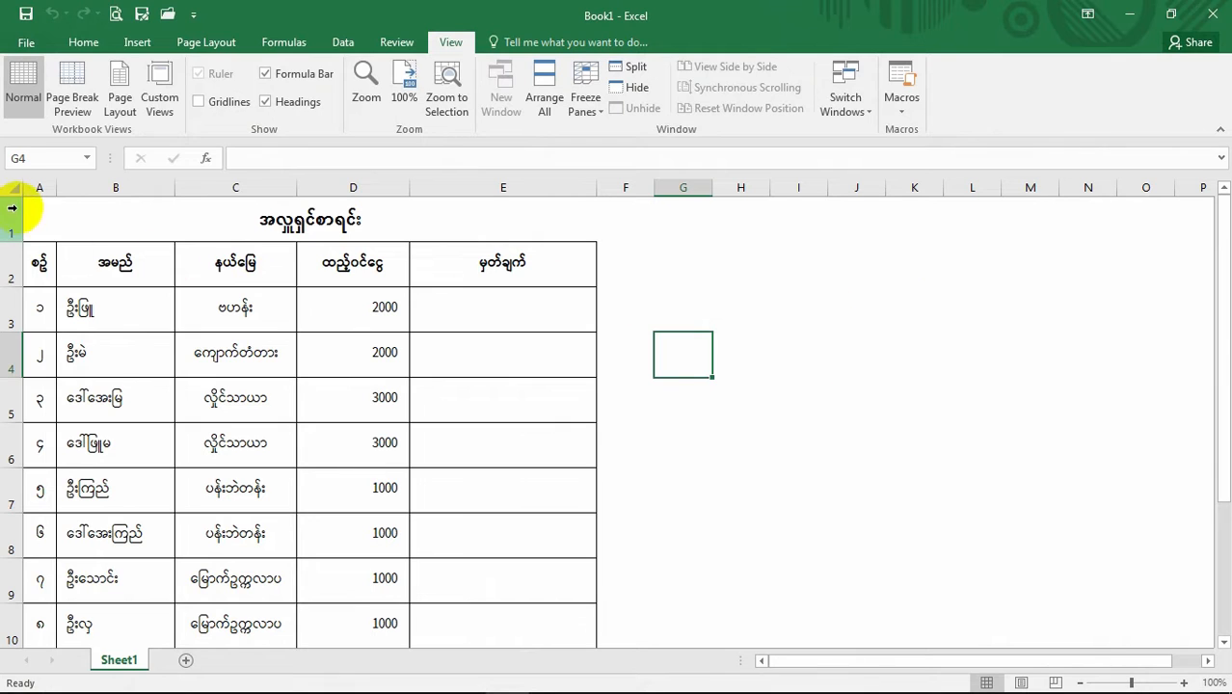
Step: Close the embedded worksheet to return to the PageMaker page
left_click(359, 300)
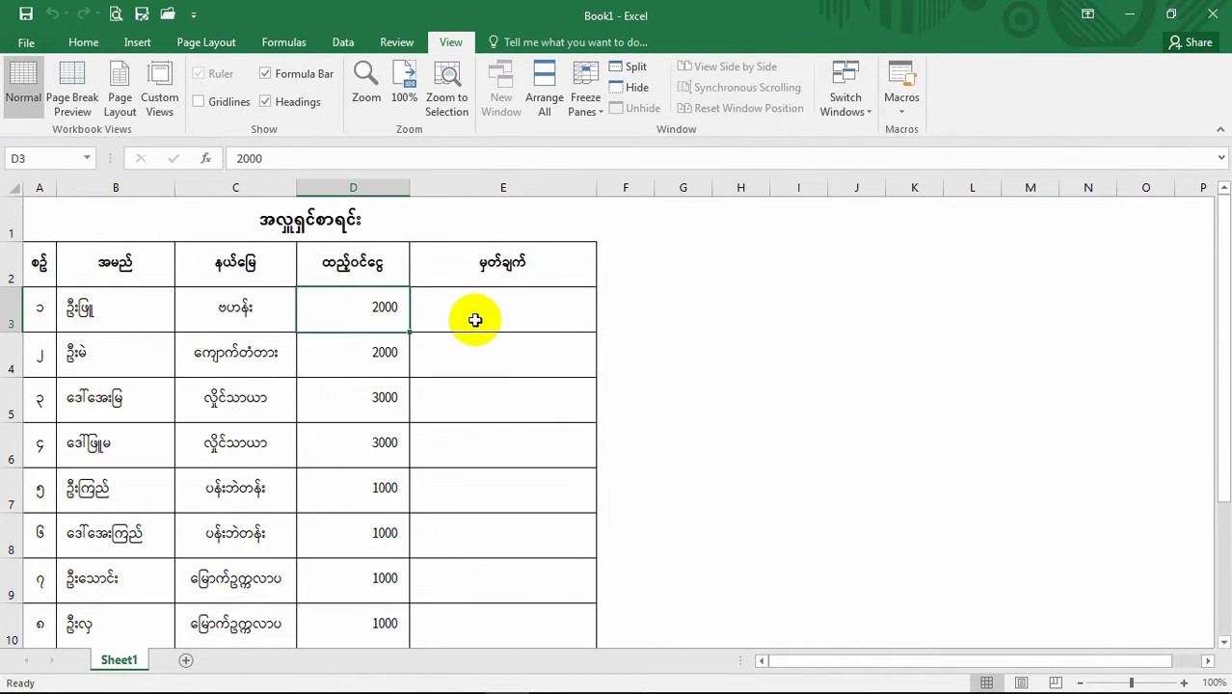
left_click(1224, 19)
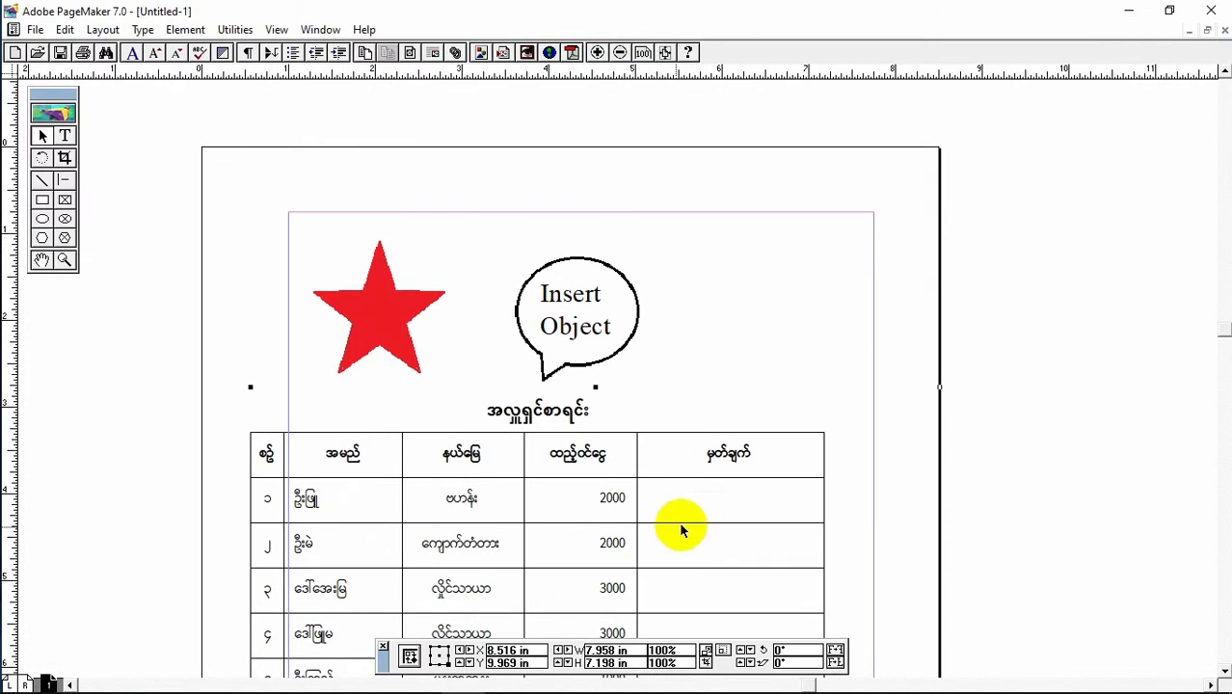
left_click_drag(504, 490, 613, 523)
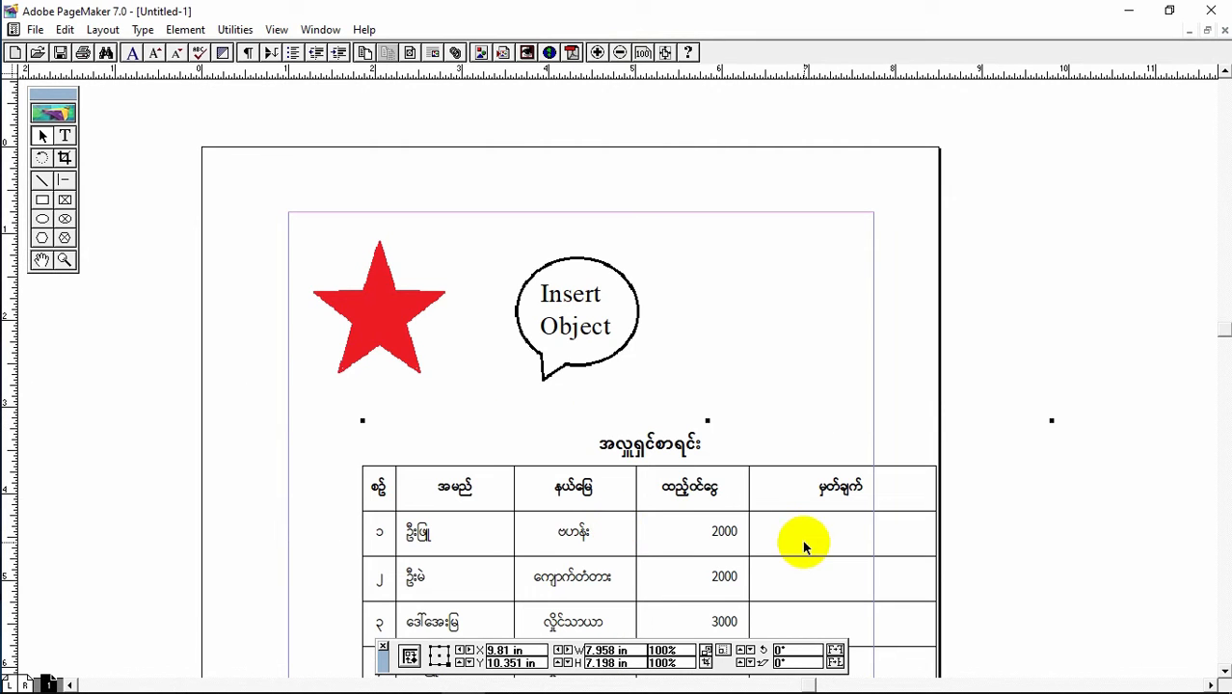
left_click_drag(806, 547, 621, 550)
left_click_drag(503, 538, 489, 508)
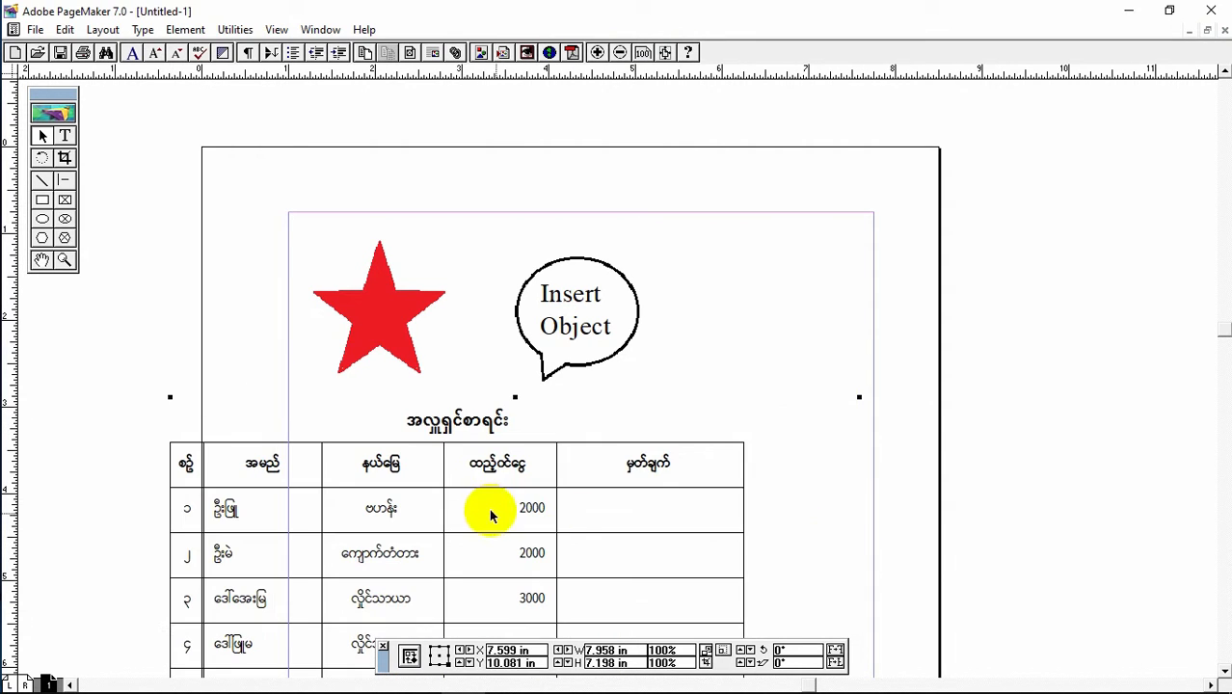
left_click_drag(363, 305, 1039, 421)
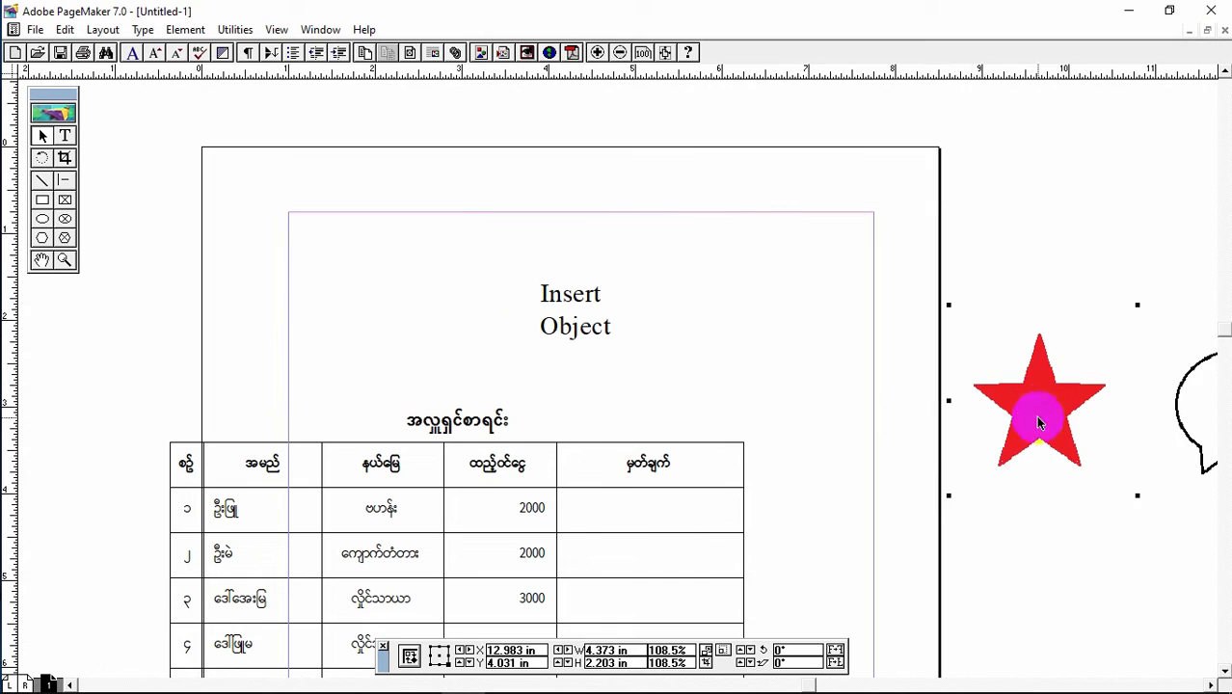
left_click_drag(510, 522, 334, 533)
left_click(1057, 434)
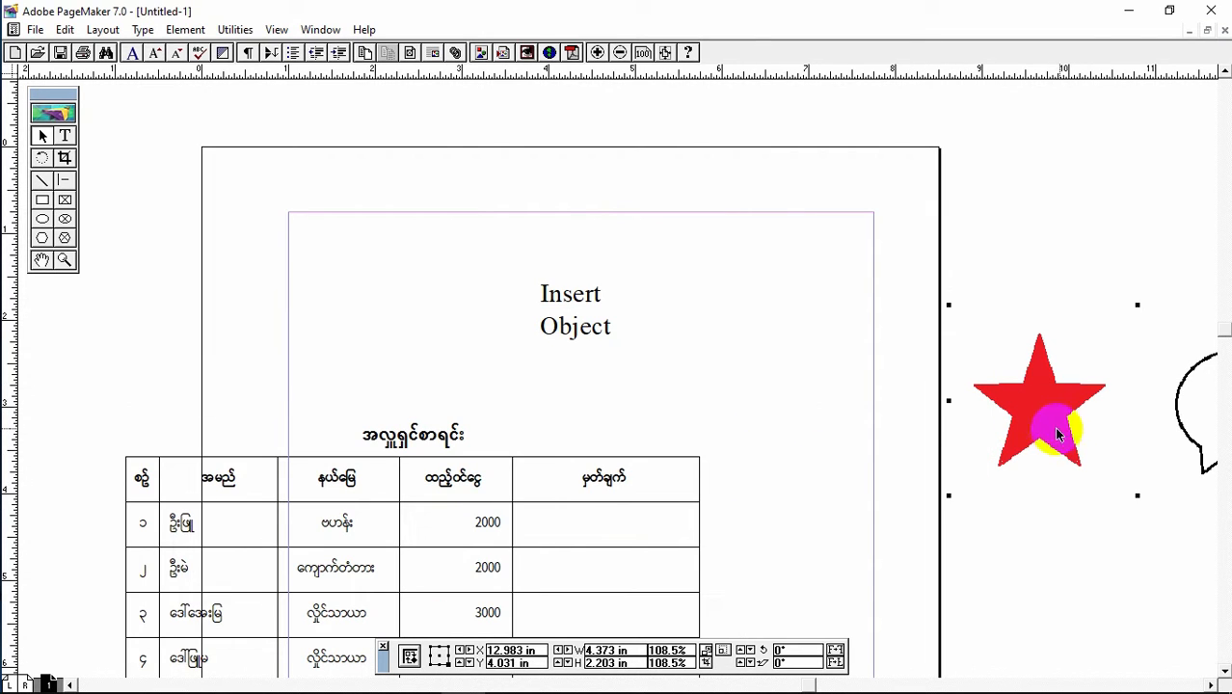
left_click_drag(1057, 434, 379, 342)
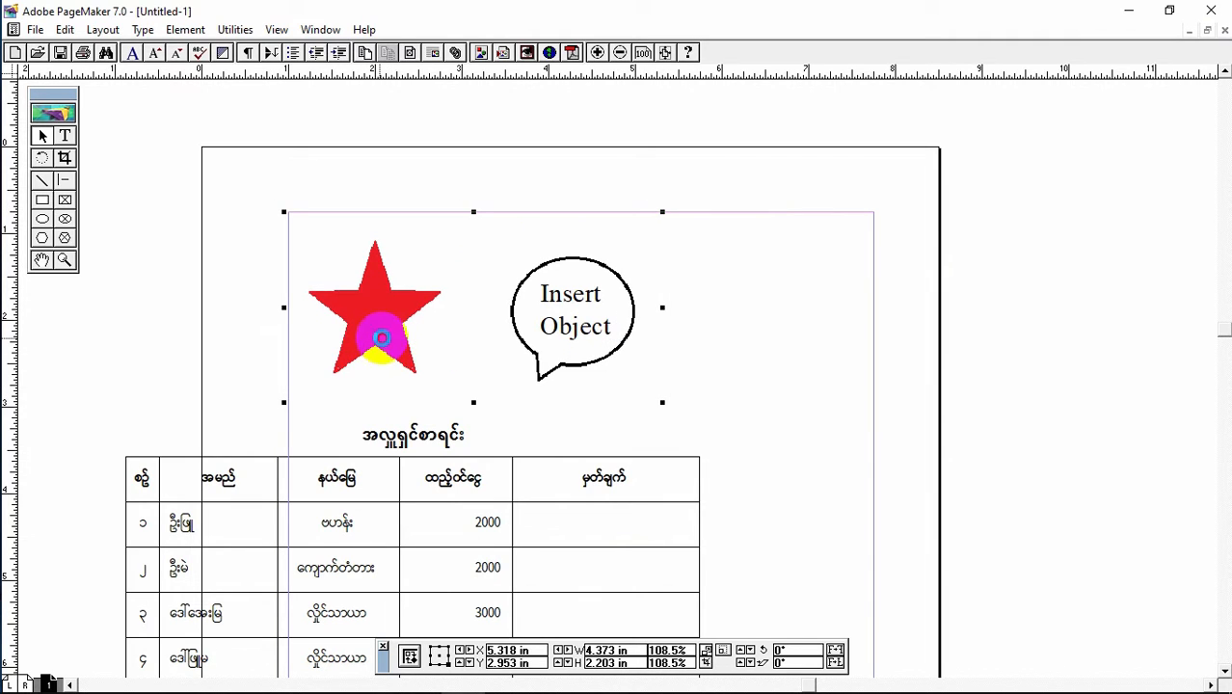
Step: Move the star and callout bitmap together with its Insert Object text off the page, onto the pasteboard to its right
left_click(982, 335)
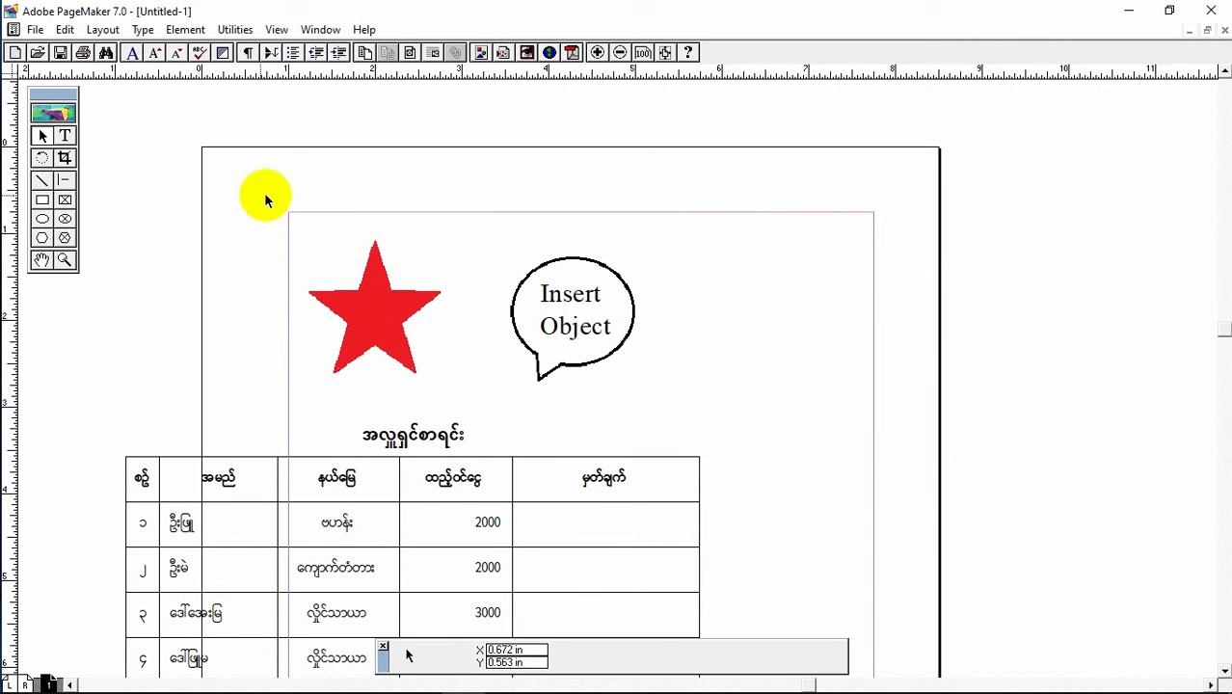
left_click_drag(158, 179, 786, 396)
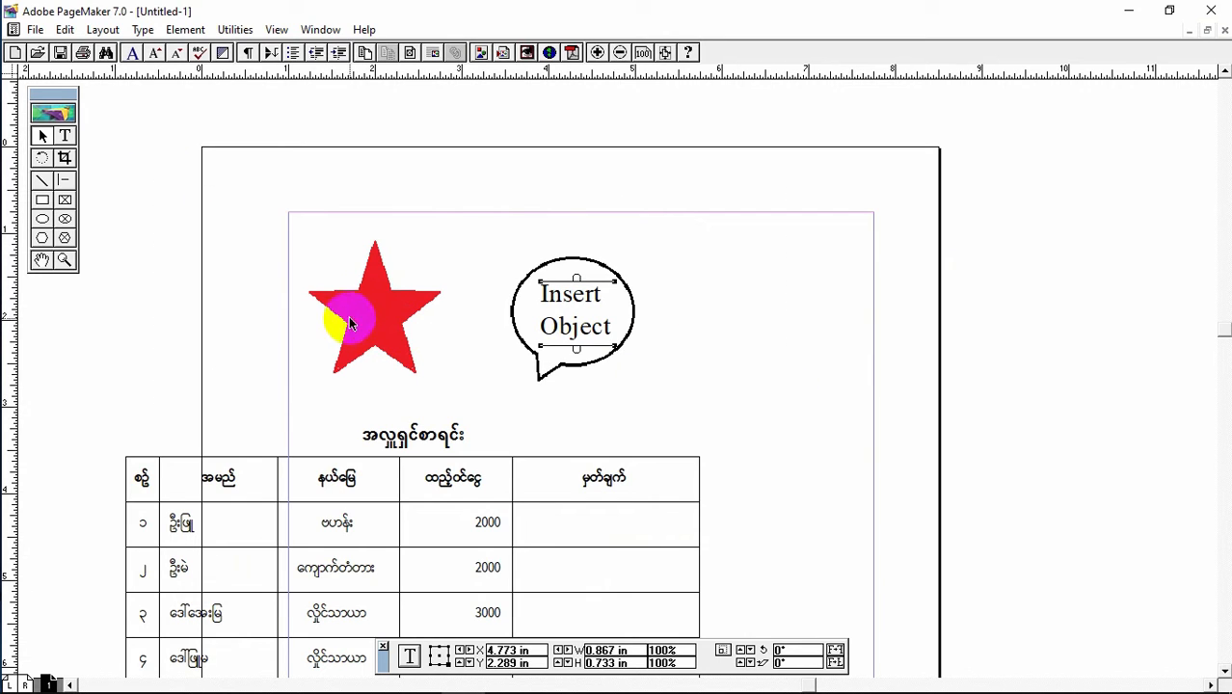
left_click_drag(204, 185, 819, 432)
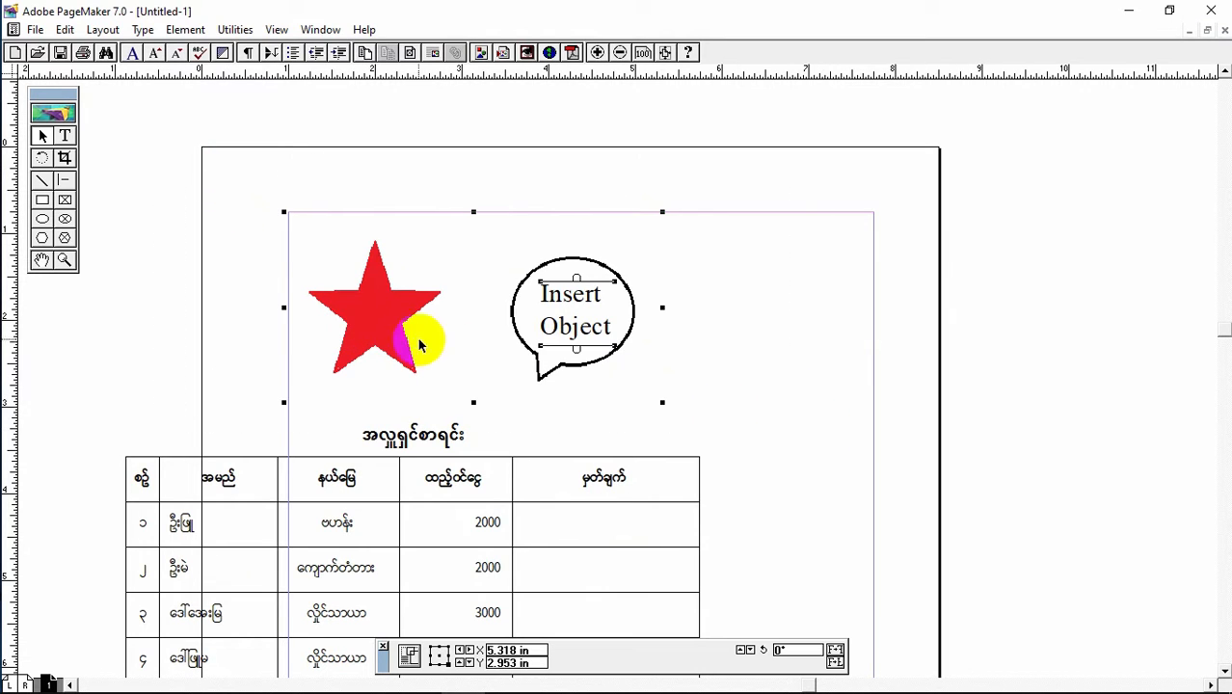
left_click_drag(419, 345, 1002, 454)
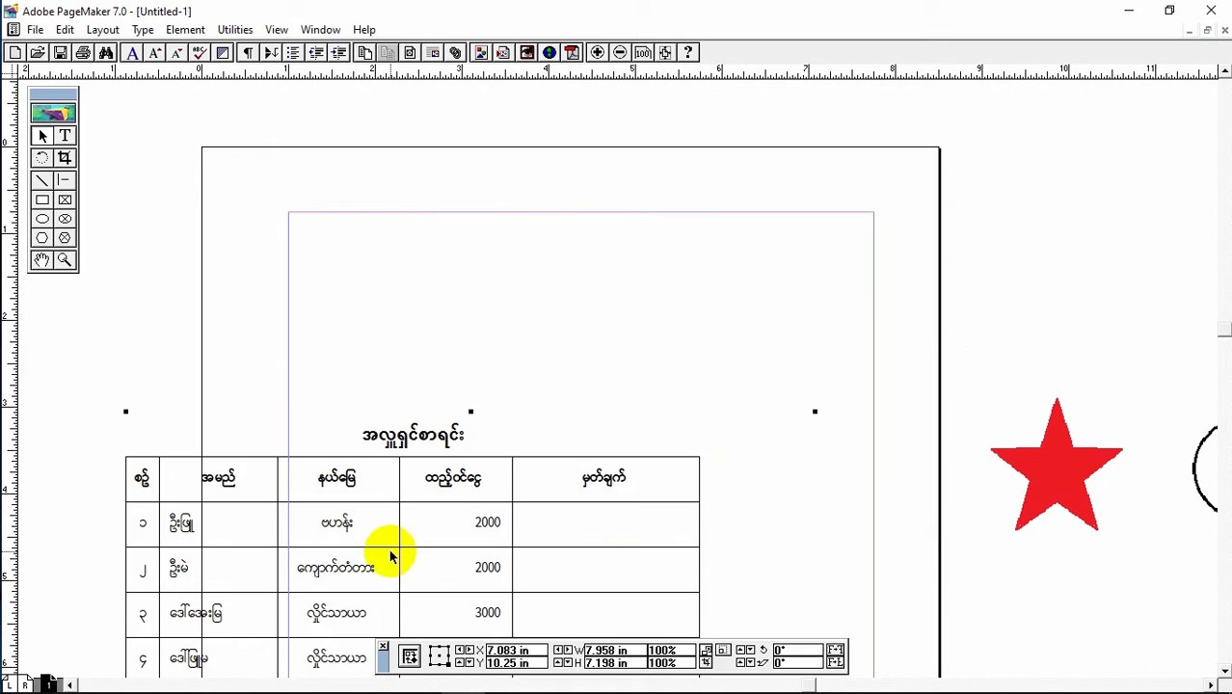
Step: Align the table with the page's top-left margin corner and crop its empty right side to a width of about 6.8 in
left_click_drag(390, 554, 552, 354)
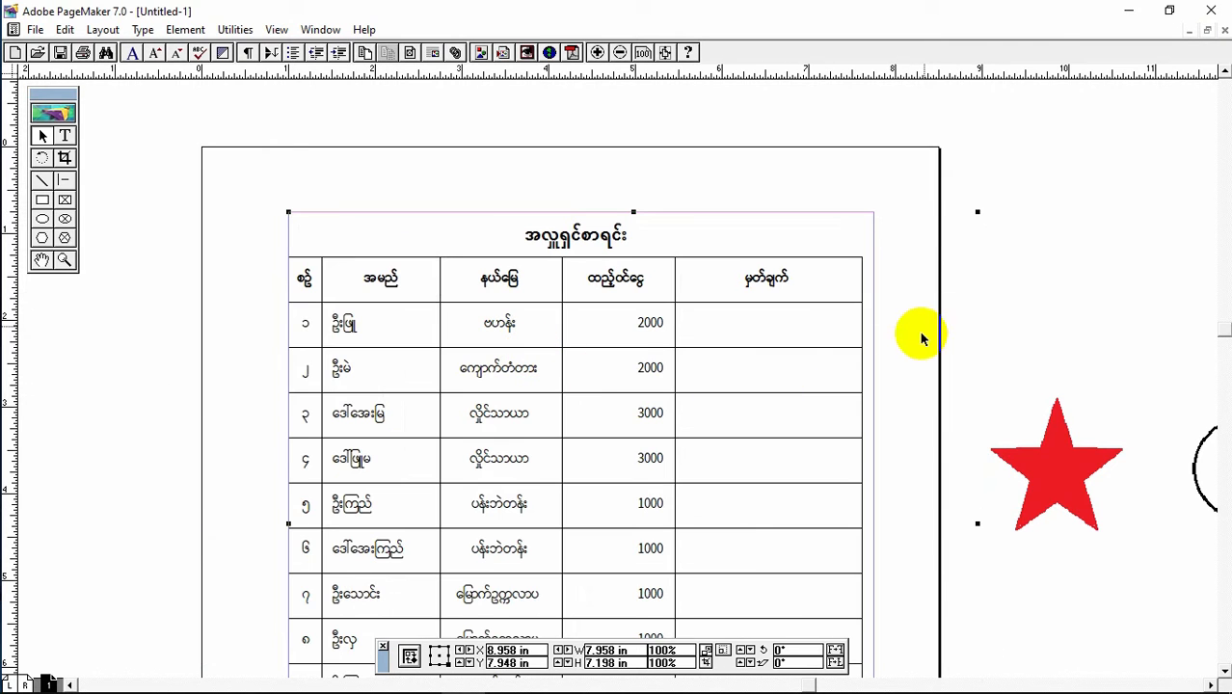
left_click_drag(830, 452, 761, 424)
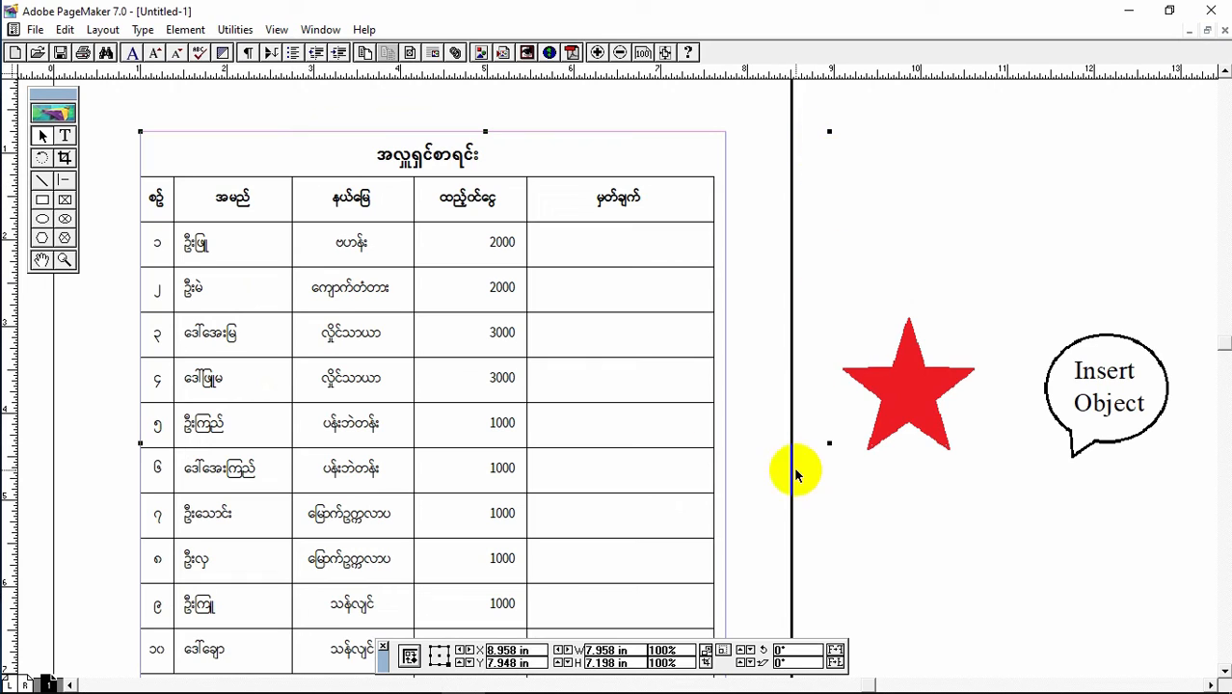
left_click(64, 160)
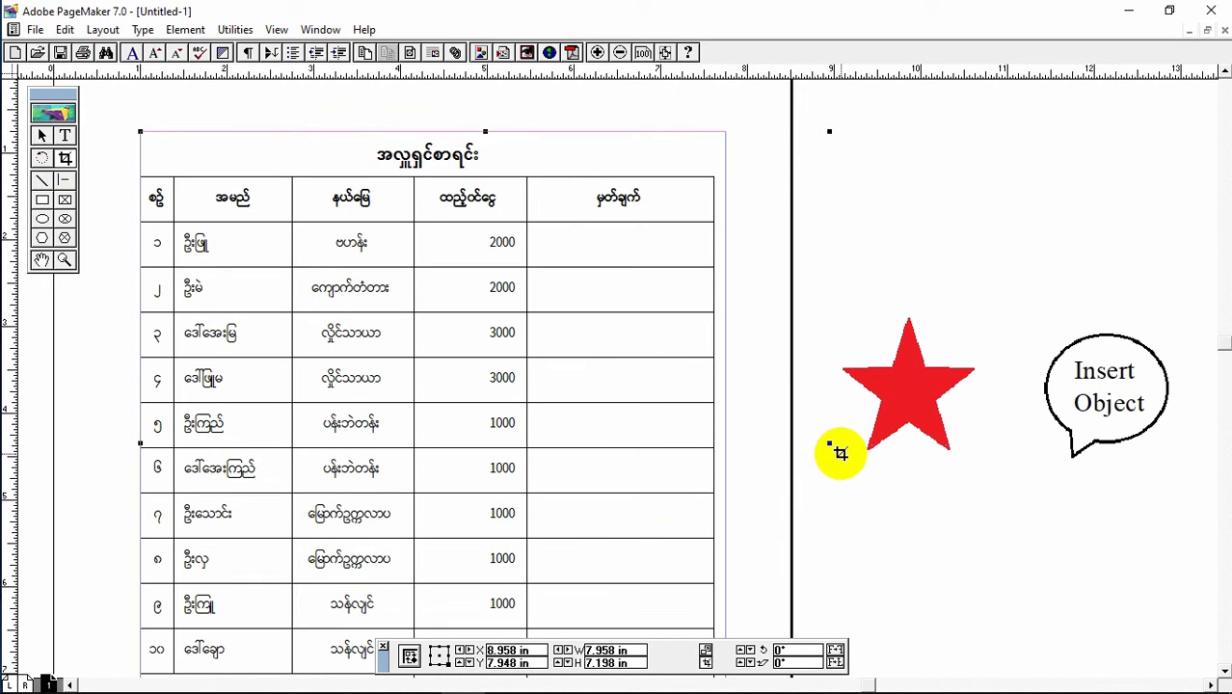
left_click_drag(835, 448, 729, 450)
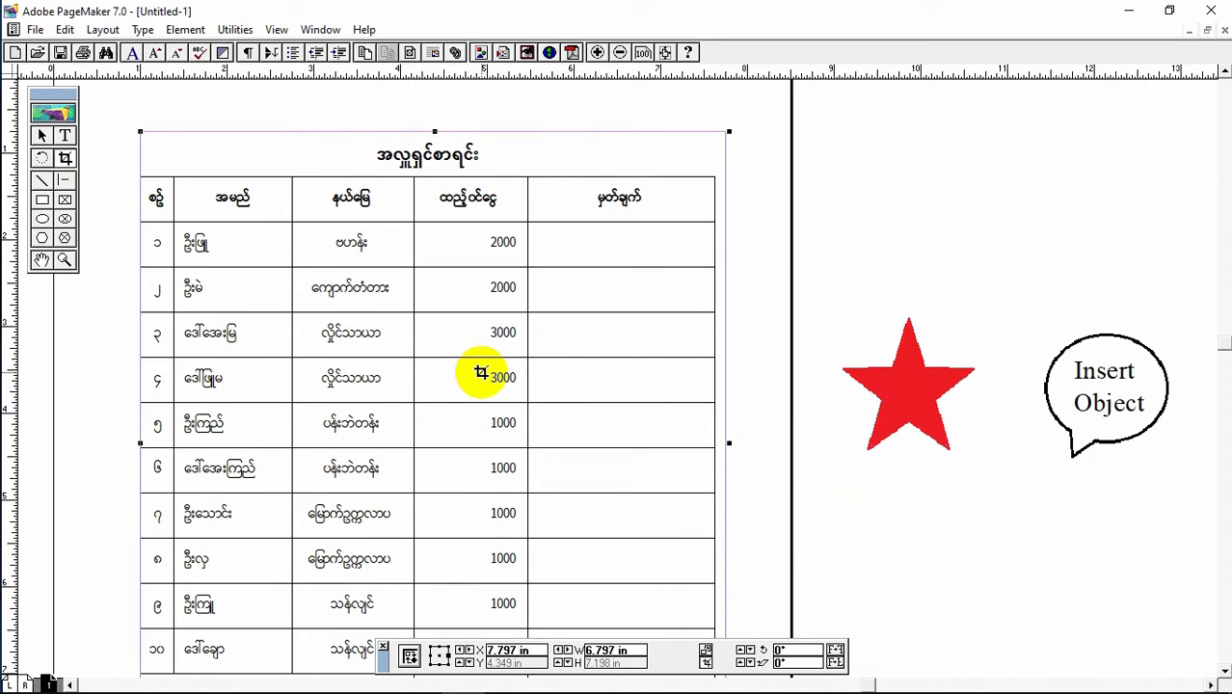
Step: Scale the table proportionally to about 6.91 by 7.32 in (101.7%) so its right border meets the page margin
left_click(42, 136)
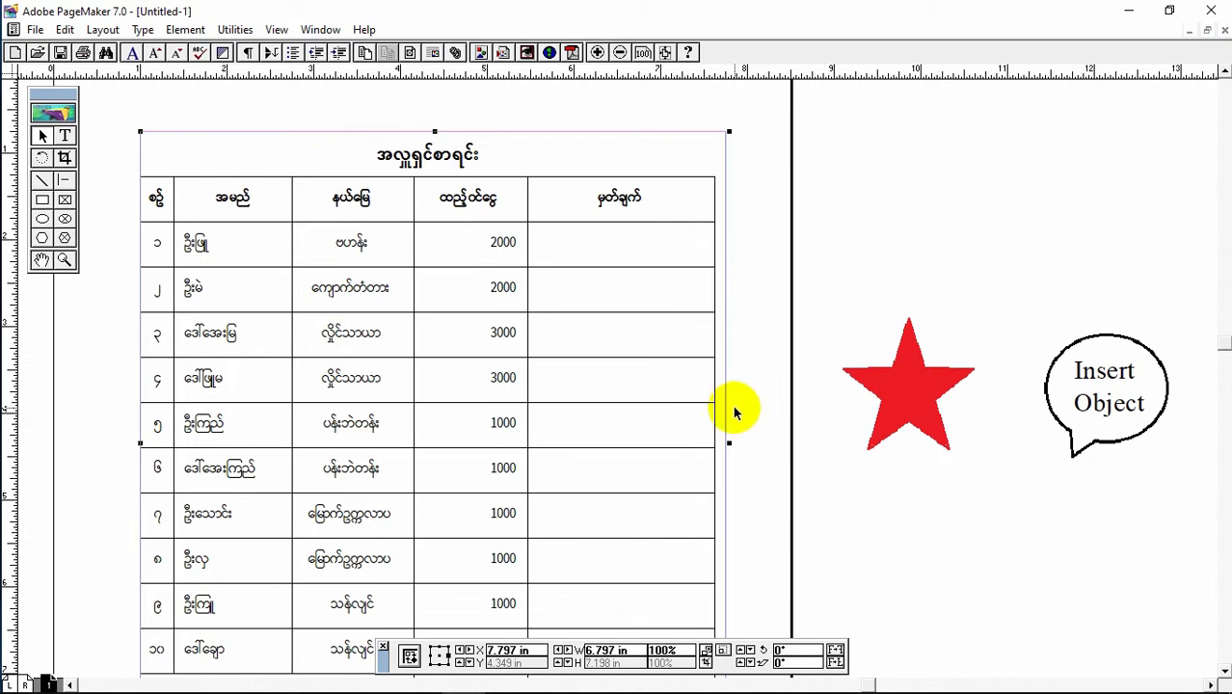
left_click_drag(698, 514, 705, 467)
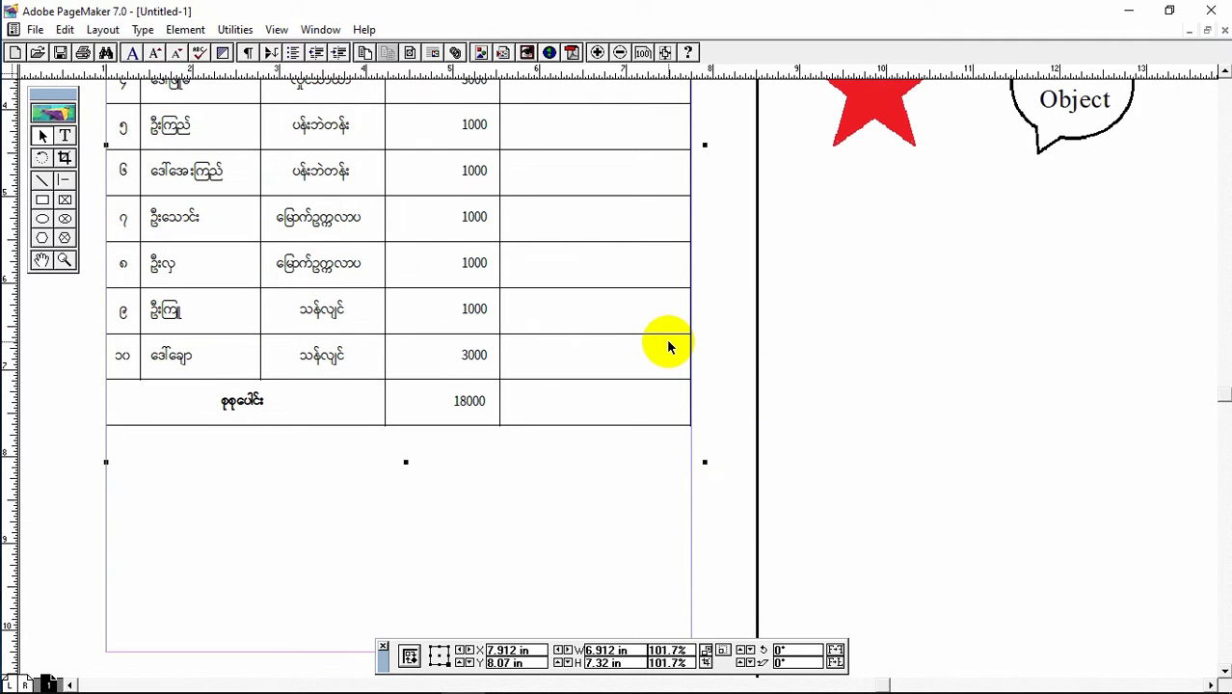
scroll(737, 402, "up", 5)
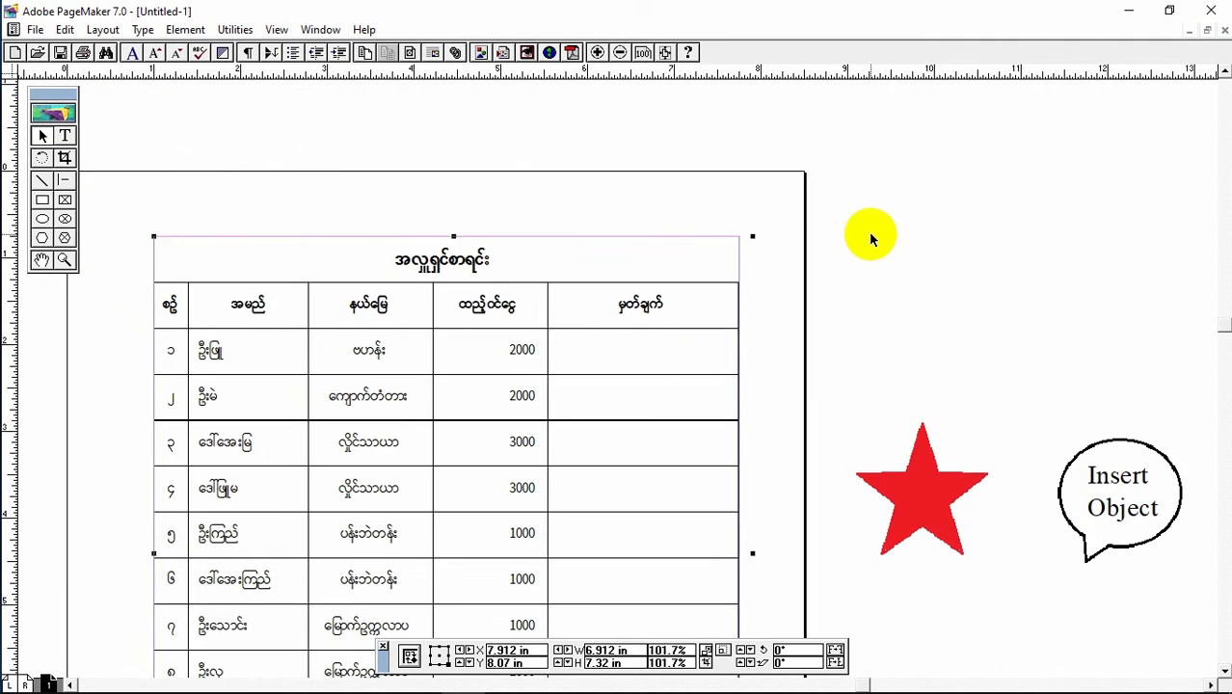
left_click(872, 235)
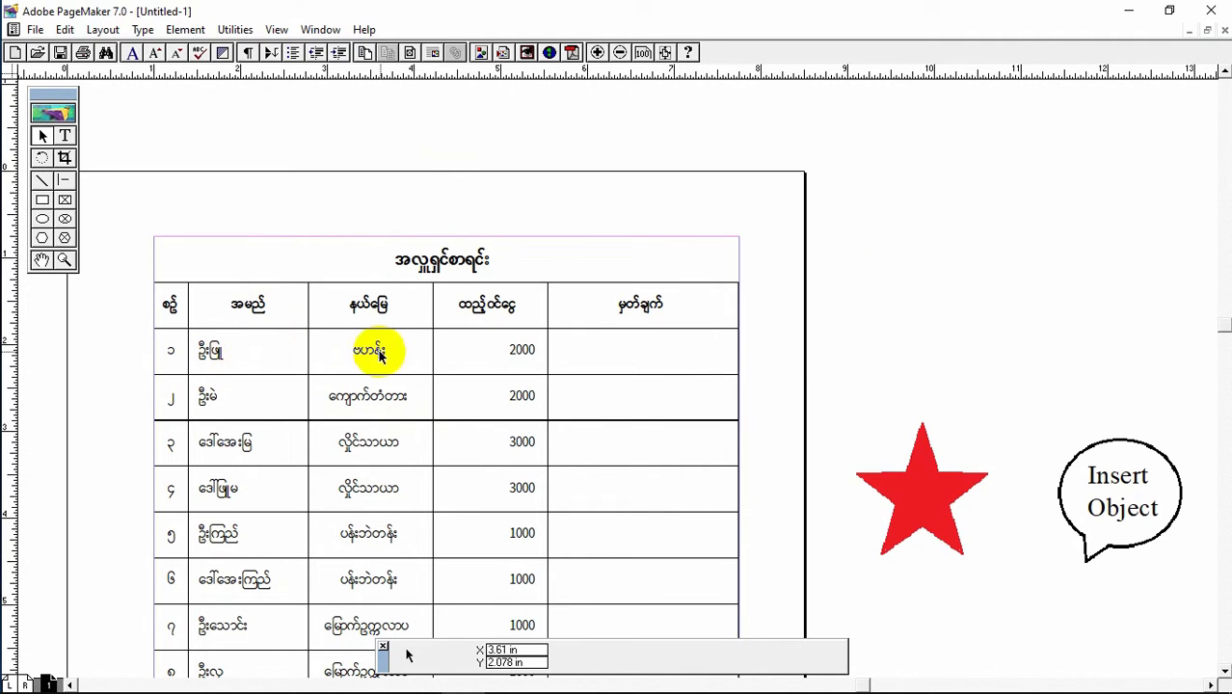
Step: Edit the embedded worksheet in a maximized Excel window to replace the person's name in cell B3, and return to the PageMaker page
double_click(413, 318)
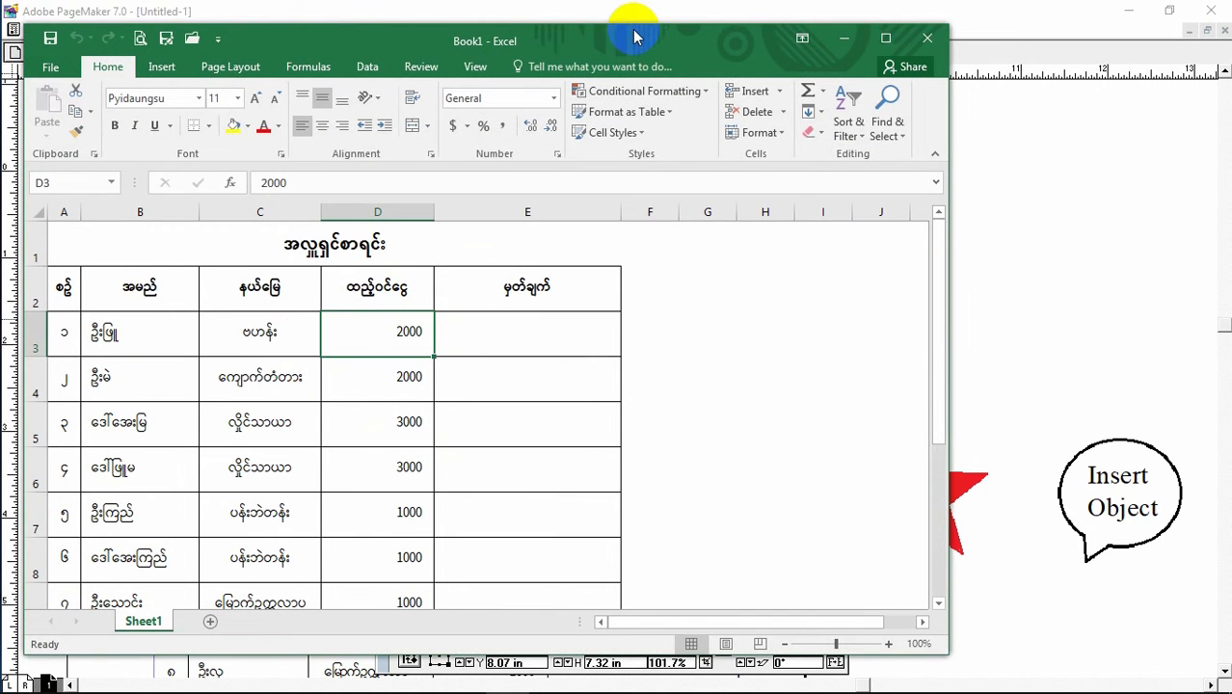
double_click(633, 29)
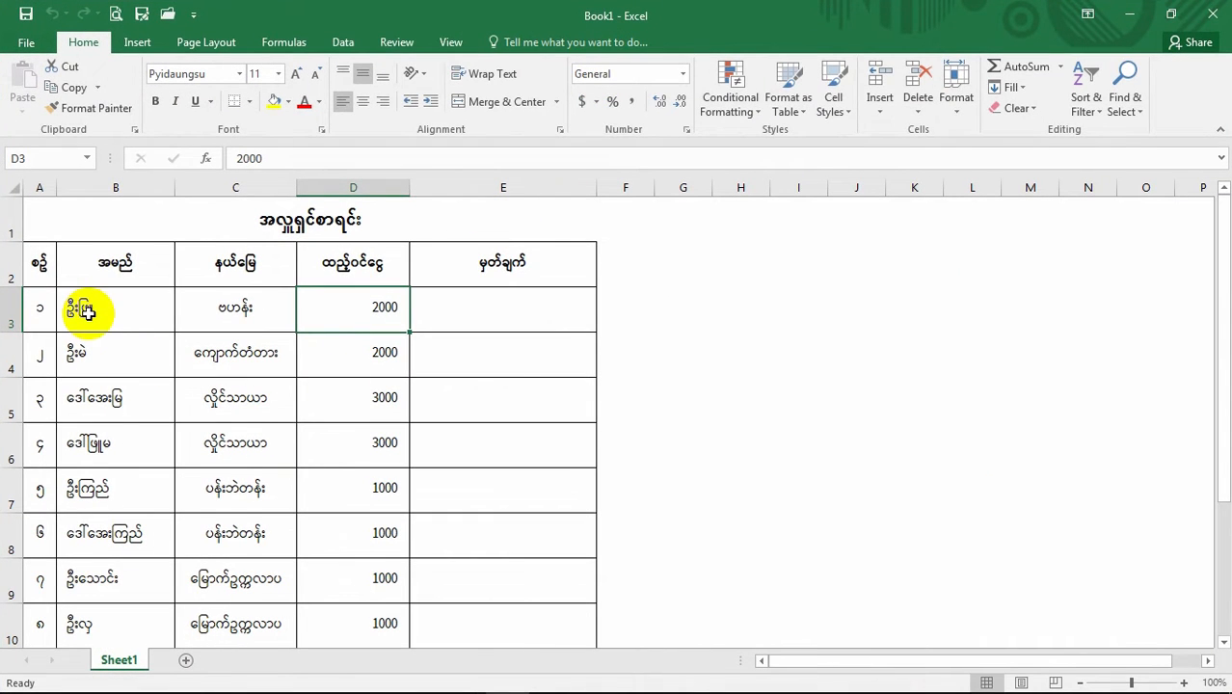
left_click(86, 311)
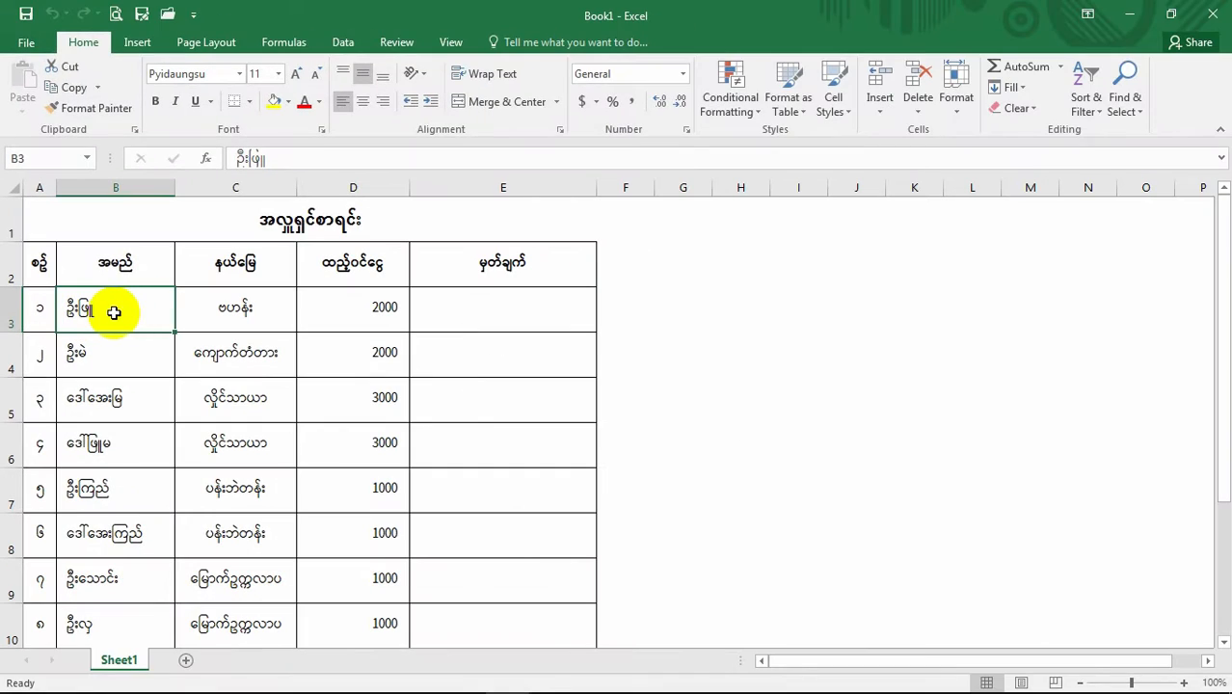
double_click(241, 282)
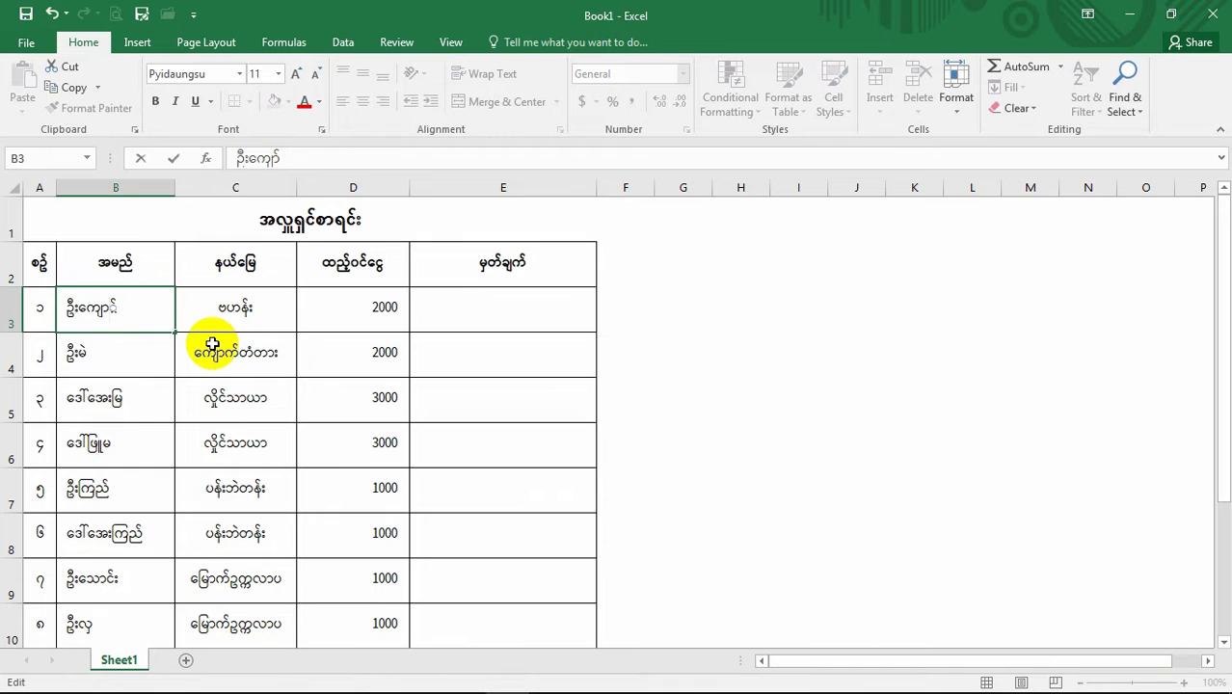
left_click(207, 395)
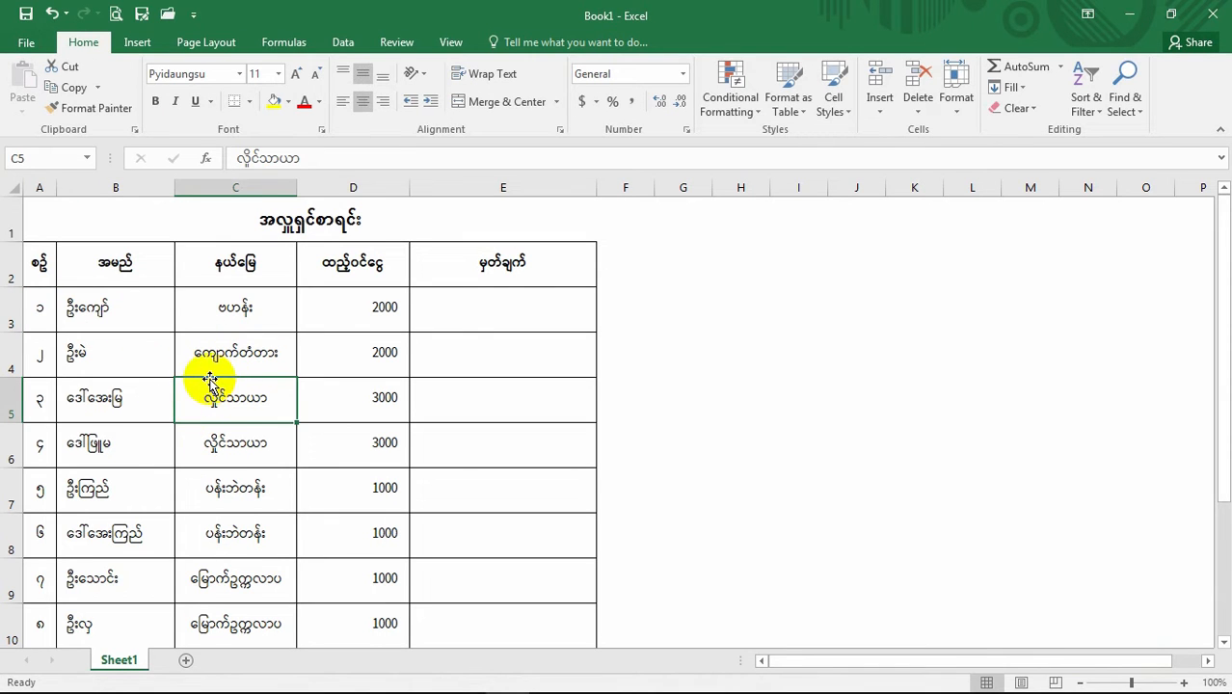
left_click(1214, 9)
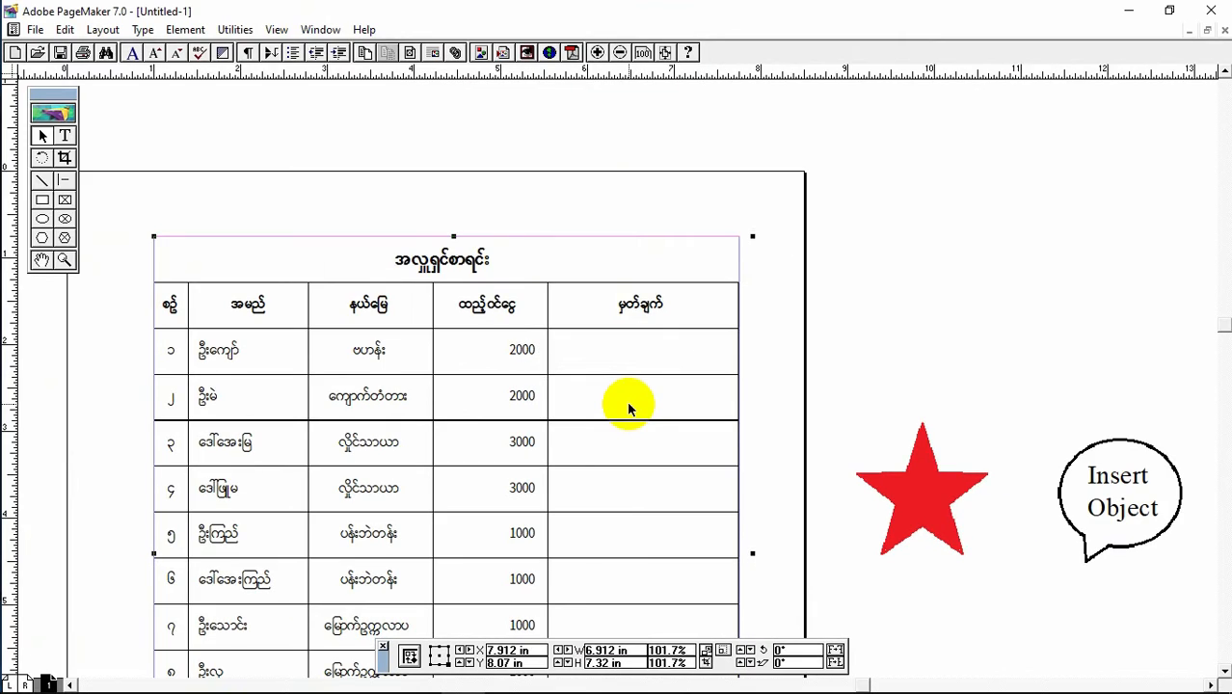
Step: Examine the updated table on the page, checking the changed name, the borders and the rows down to the total
key("ctrl+plus")
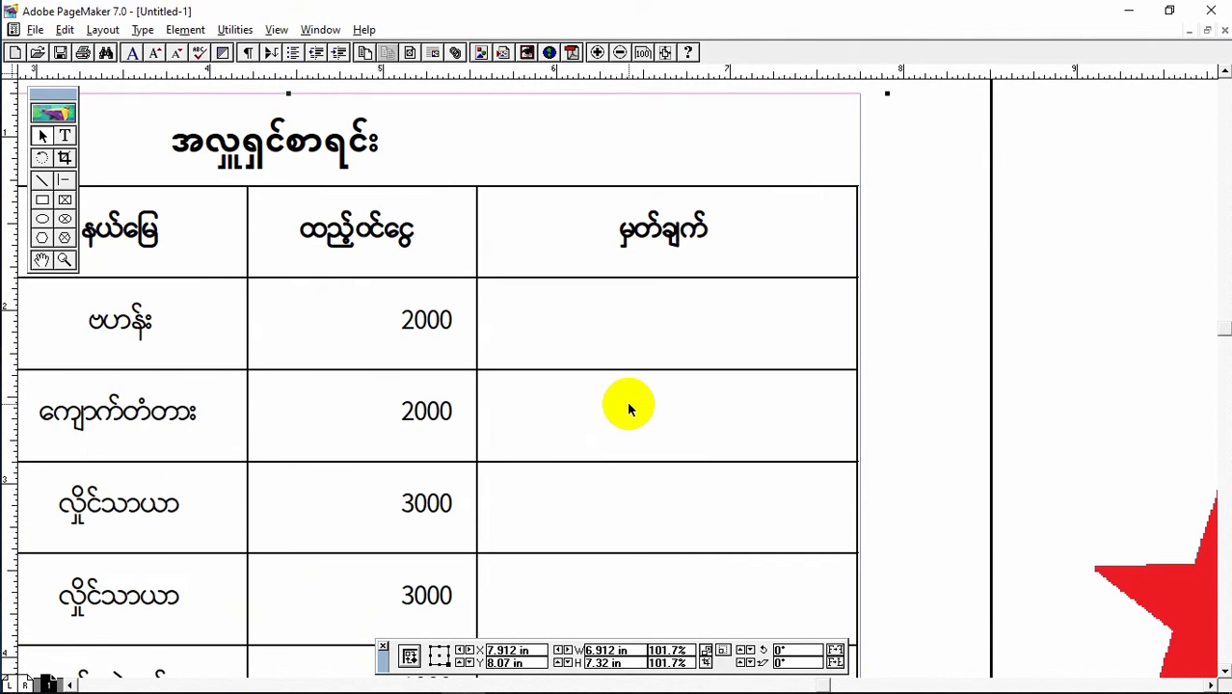
scroll(626, 400, "down", 3)
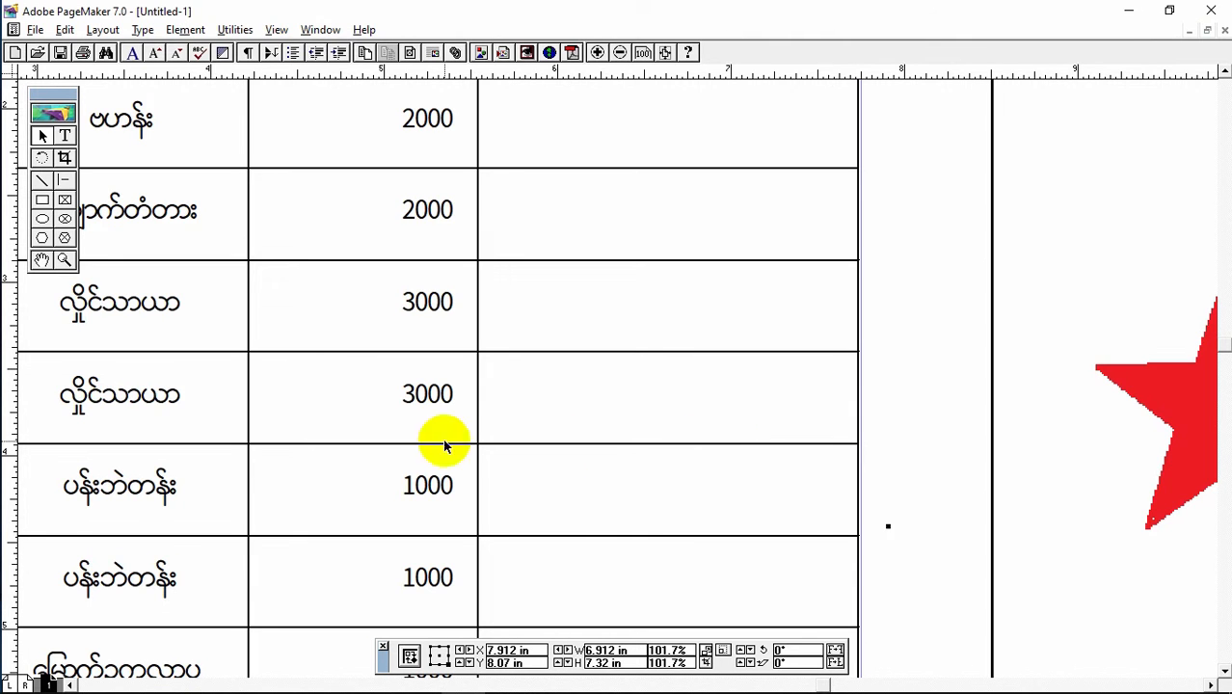
left_click_drag(136, 418, 500, 436)
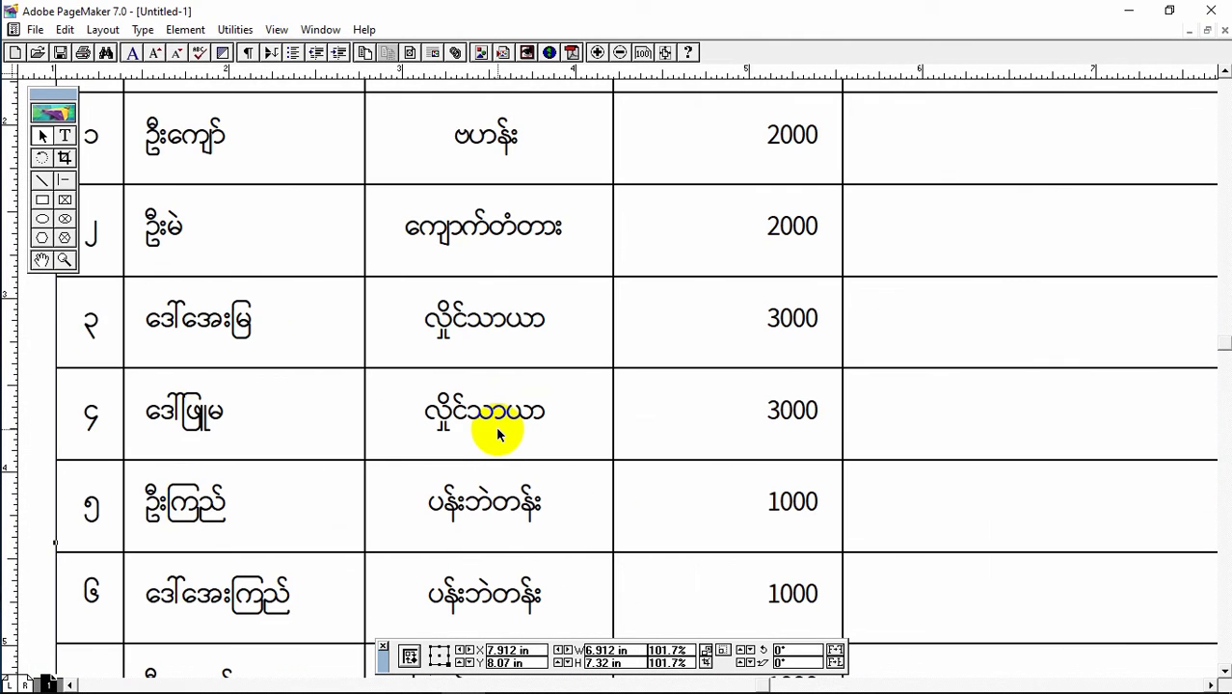
key("ctrl+minus")
key("ctrl+minus")
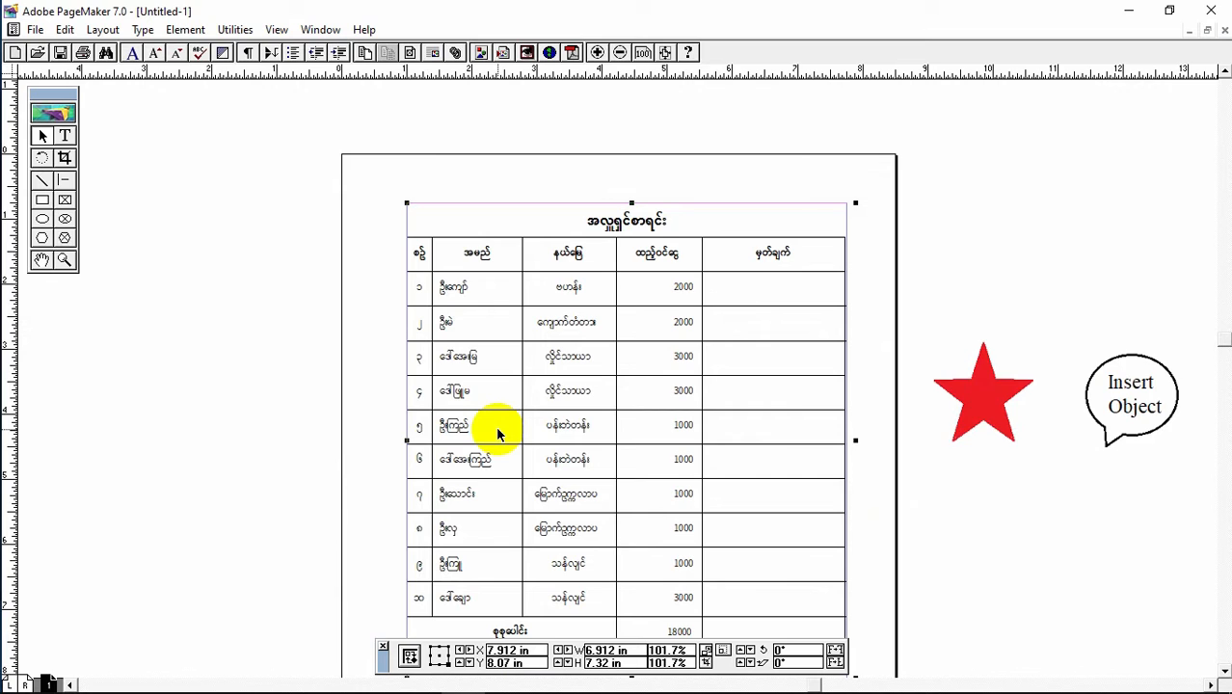
key("ctrl+plus")
left_click_drag(892, 478, 734, 390)
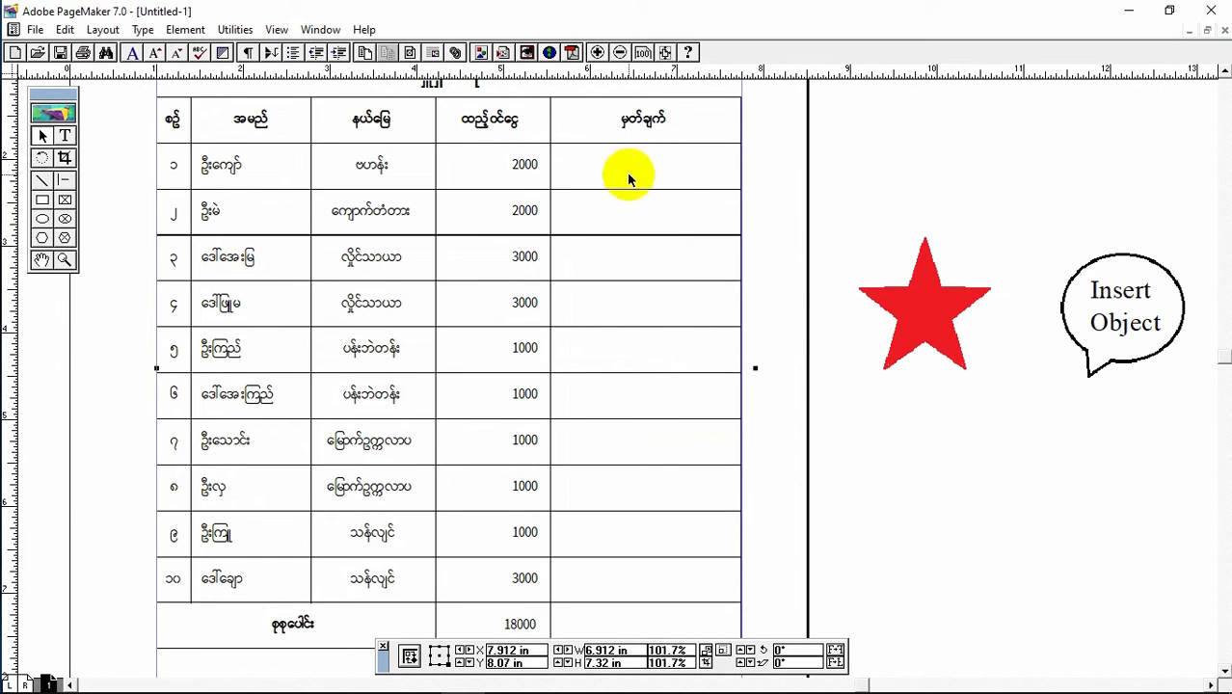
left_click_drag(845, 180, 1118, 431)
left_click_drag(376, 377, 430, 248)
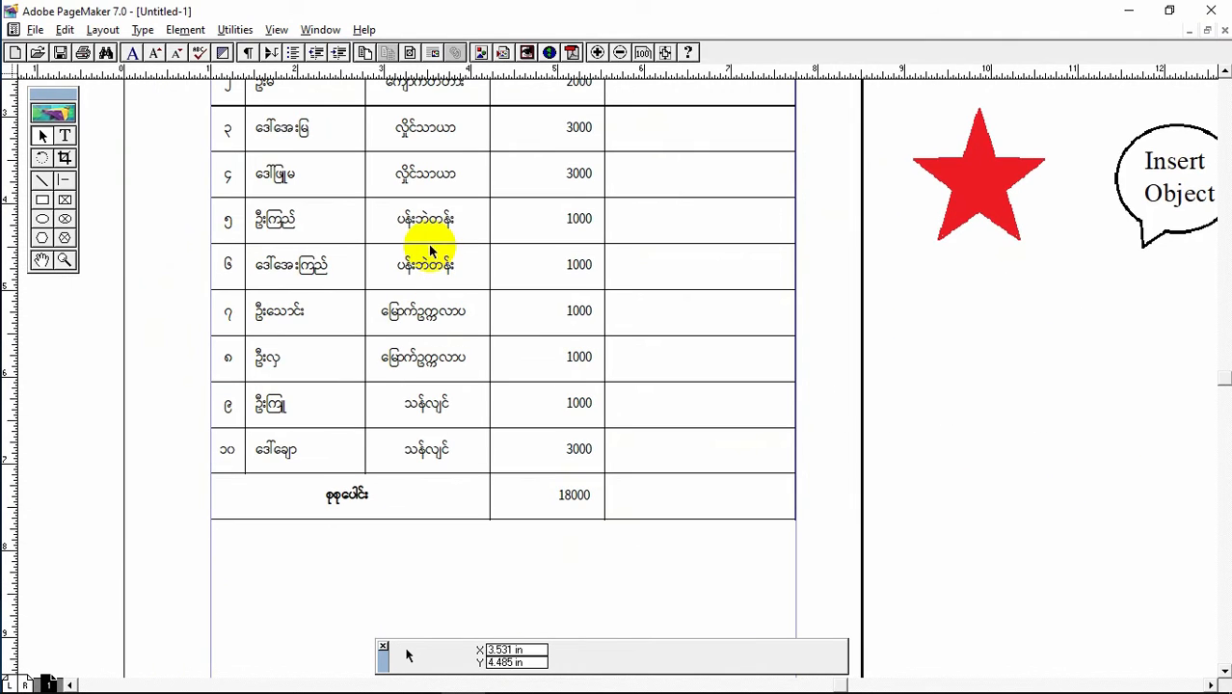
left_click_drag(596, 130, 607, 415)
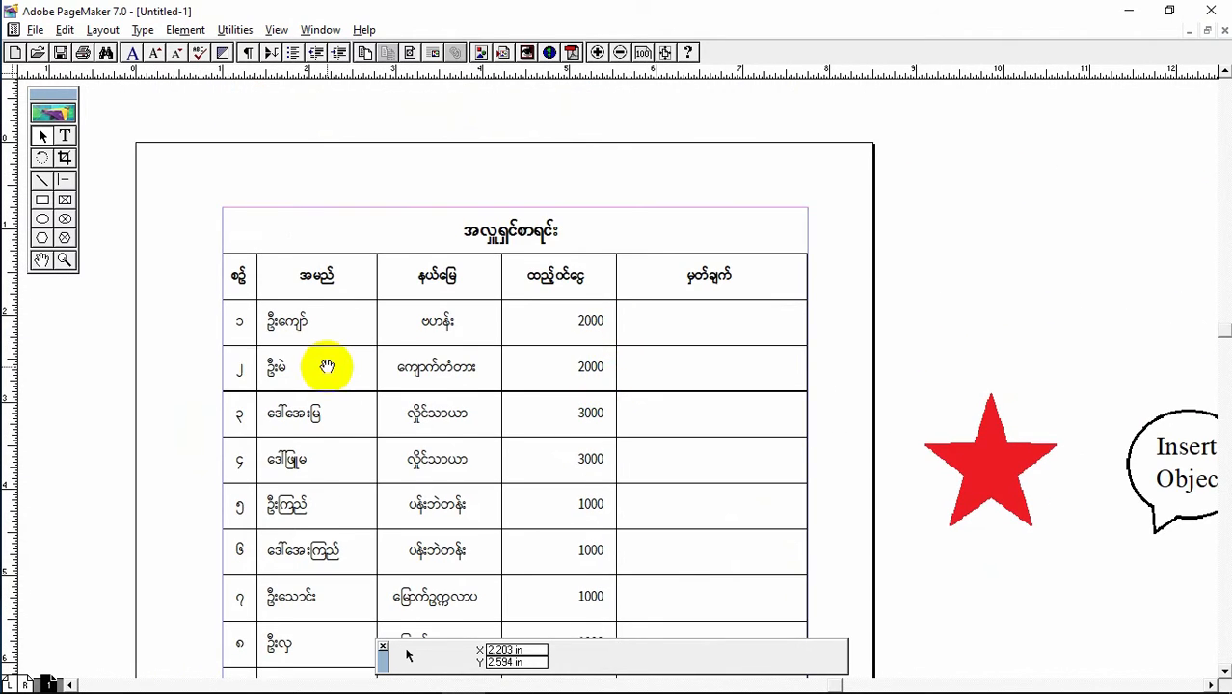
Step: Move the table off the page onto the pasteboard to its left, leaving nothing selected
left_click_drag(328, 367, 729, 407)
left_click(930, 390)
left_click_drag(1018, 377, 164, 336)
scroll(726, 386, "right", 4)
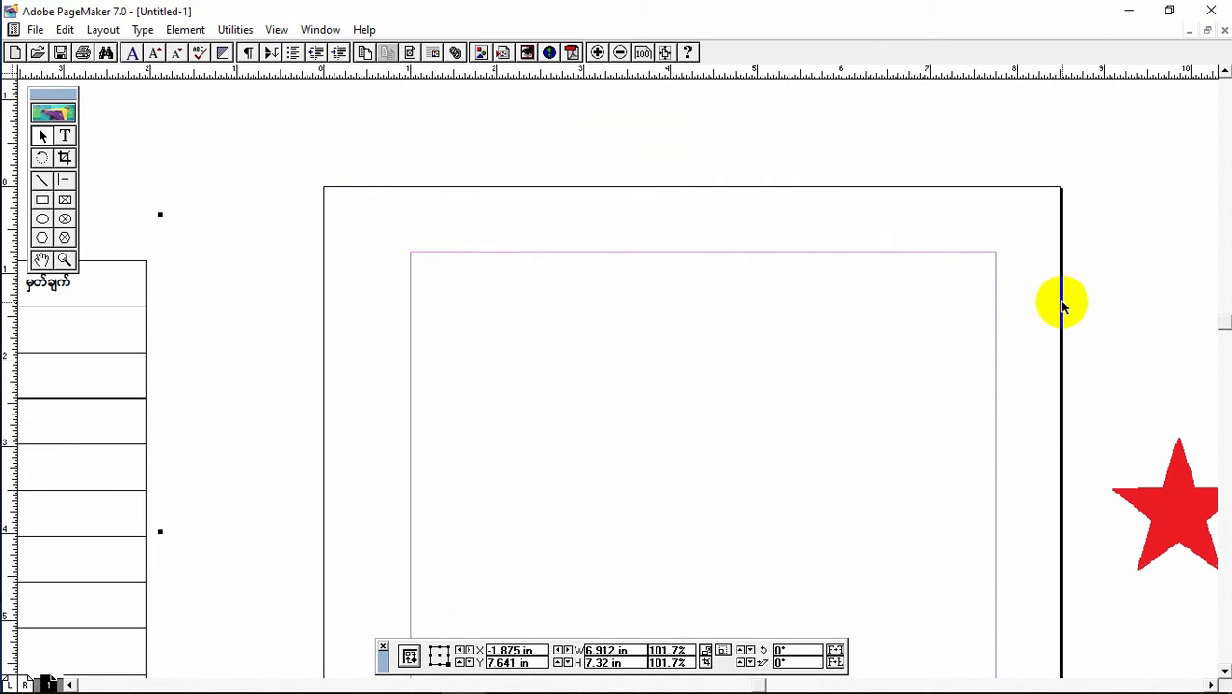
left_click(1061, 302)
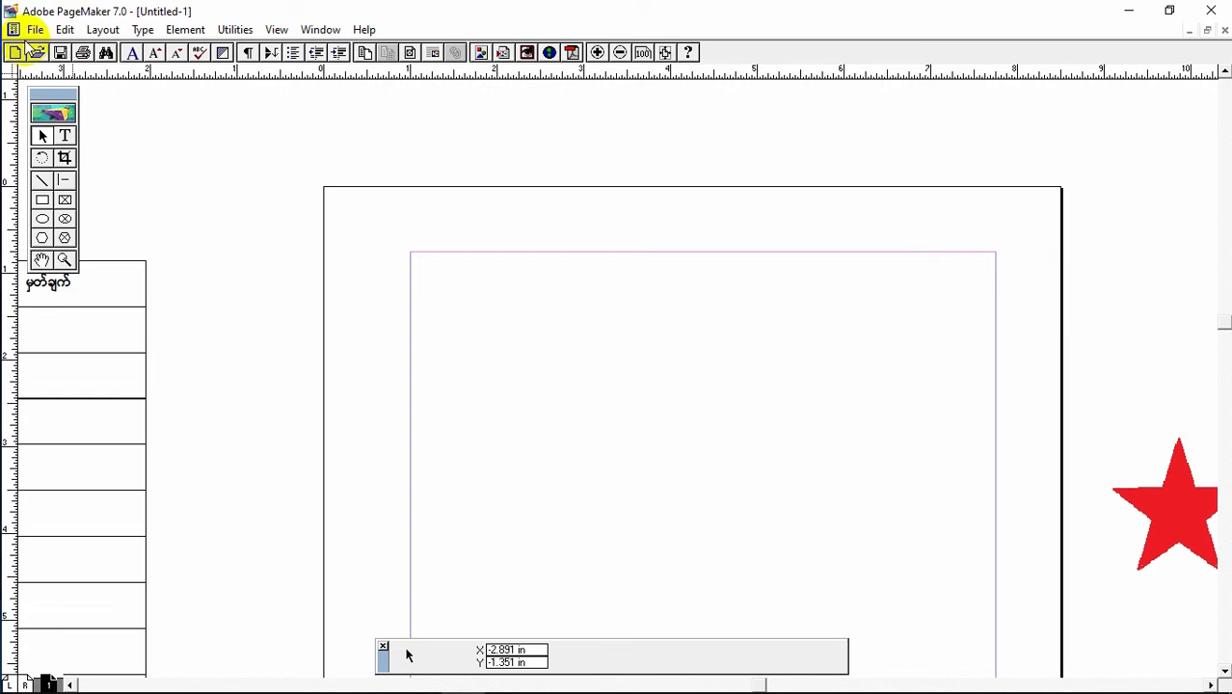
Step: Insert a newly created Microsoft Word document as an embedded object in the PageMaker publication
left_click(64, 29)
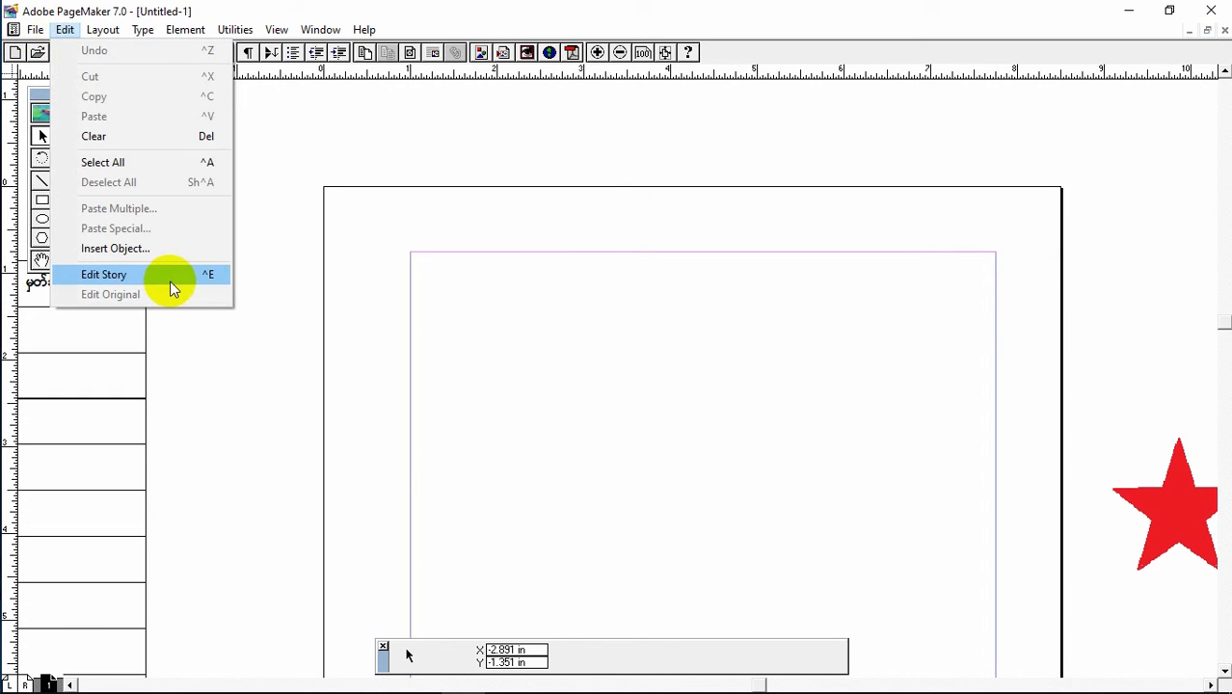
left_click(141, 247)
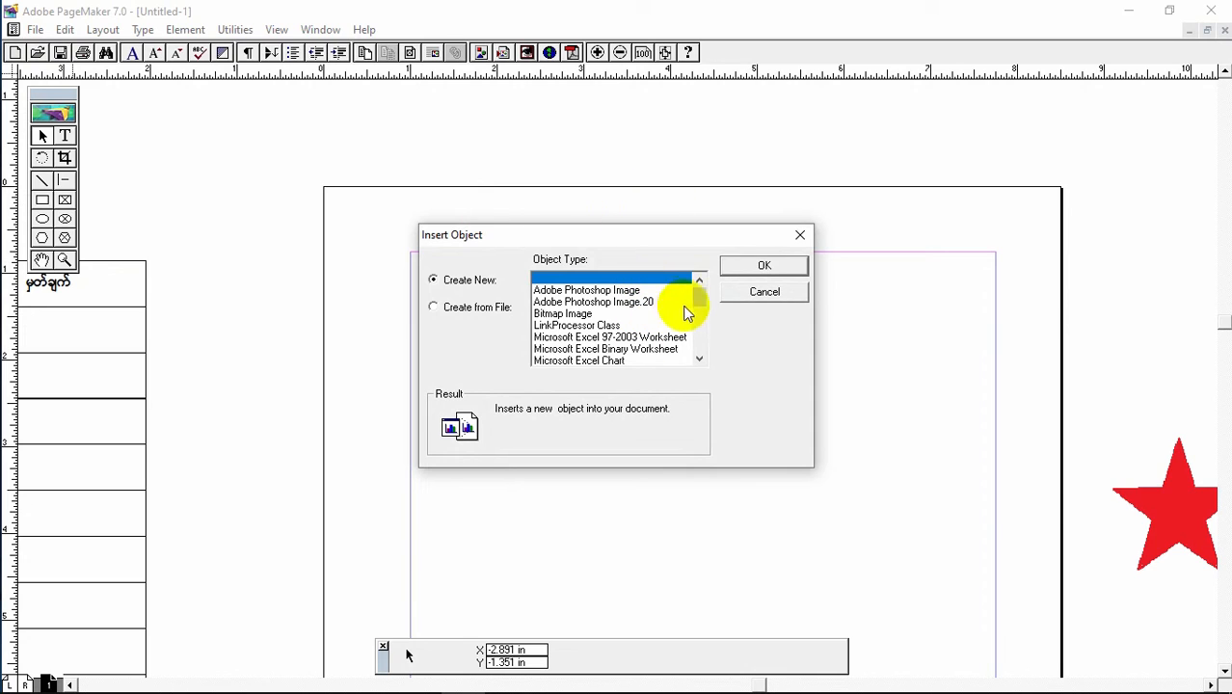
left_click(702, 296)
left_click_drag(702, 296, 700, 327)
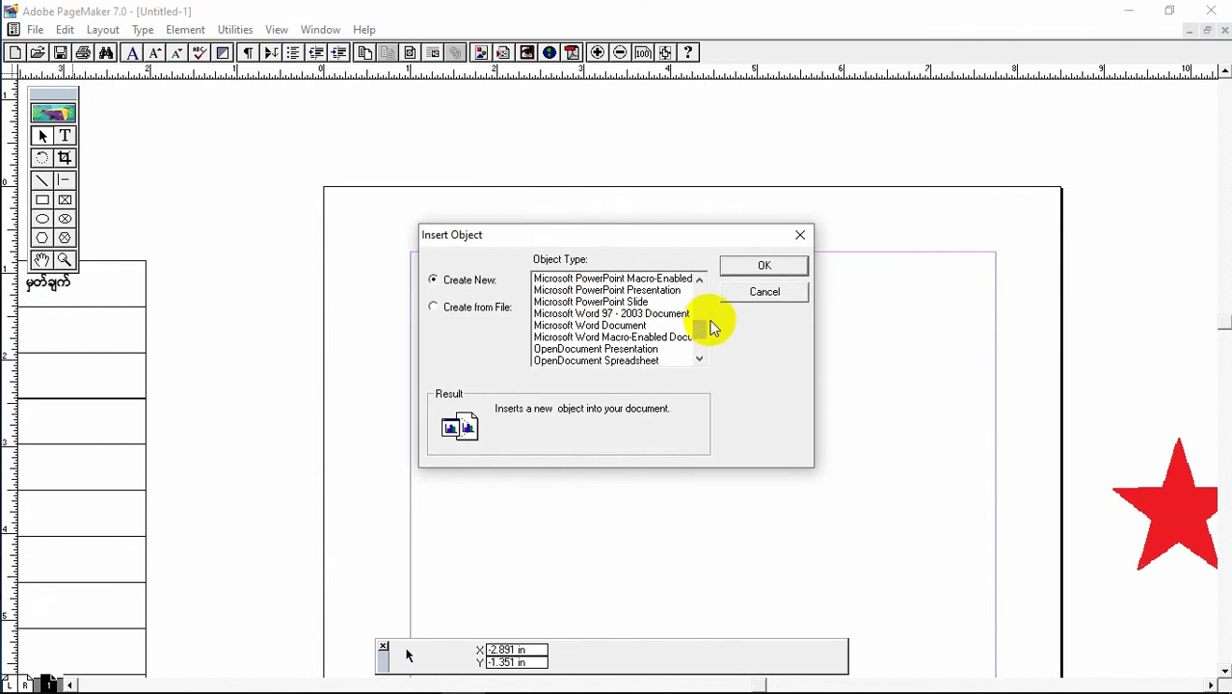
mouse_move(701, 325)
left_mouse_down()
mouse_move(701, 308)
mouse_move(650, 301)
mouse_move(699, 305)
mouse_move(701, 328)
left_mouse_up()
left_click(612, 324)
left_click(755, 266)
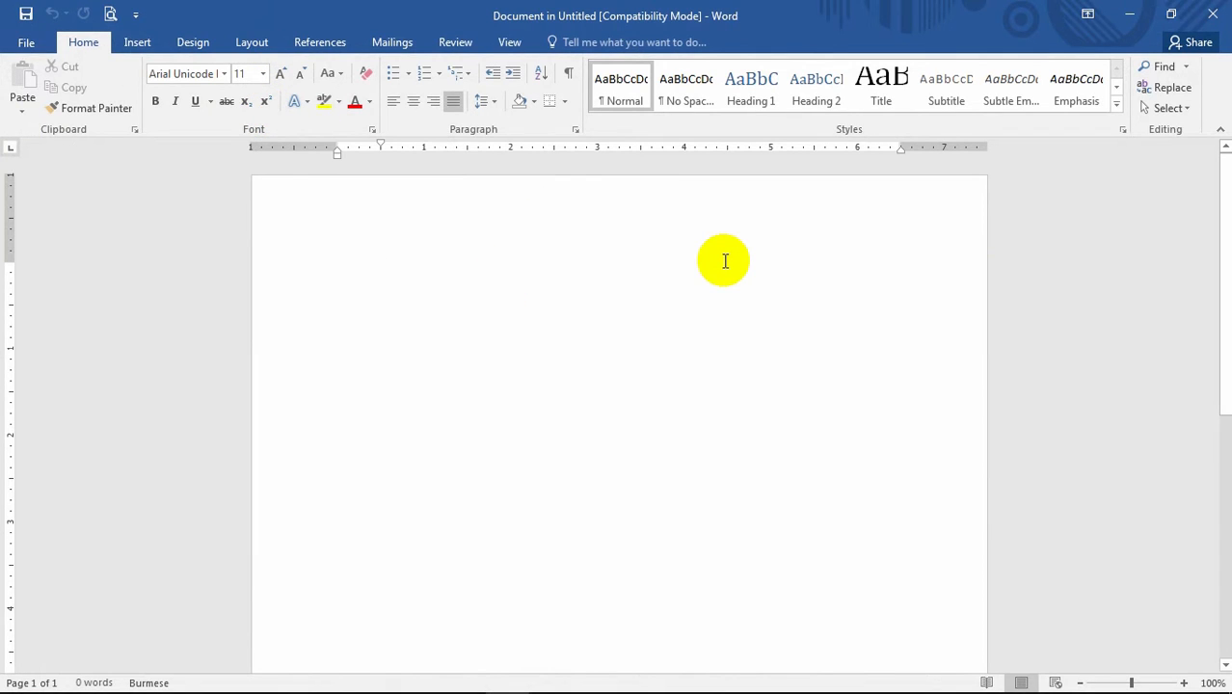
Step: Draw a text box about 3.24 by 2.39 in on the Word page and remove its first-line indent
left_click(136, 43)
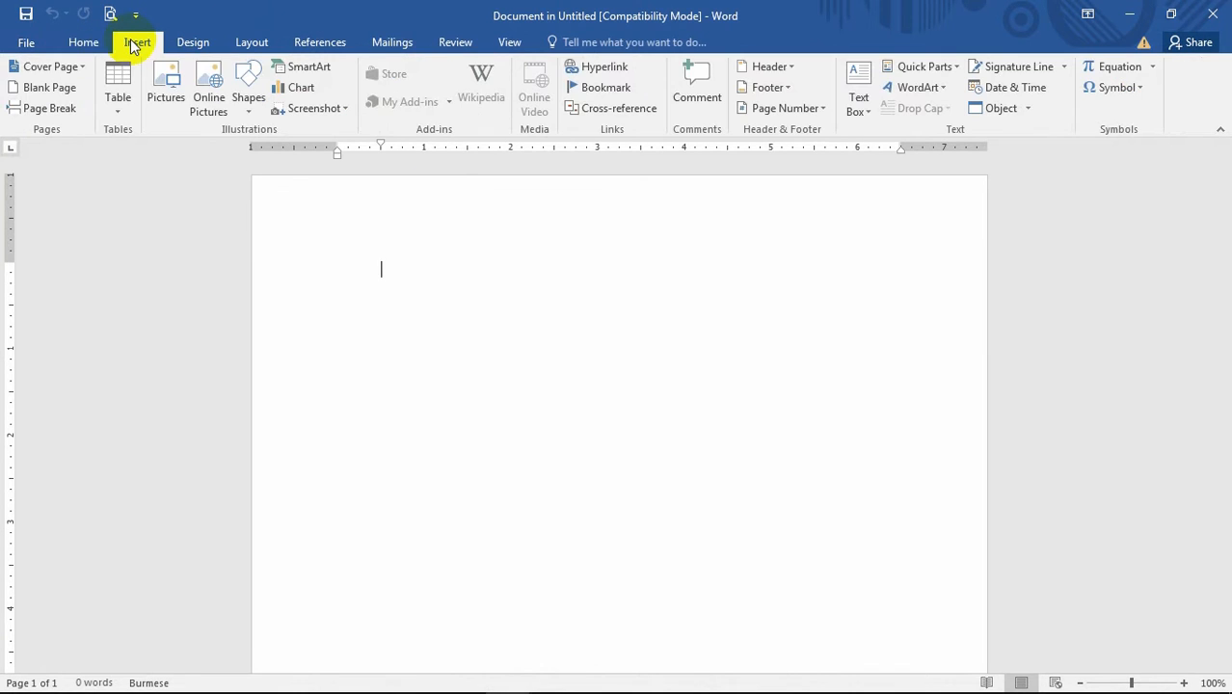
left_click(249, 97)
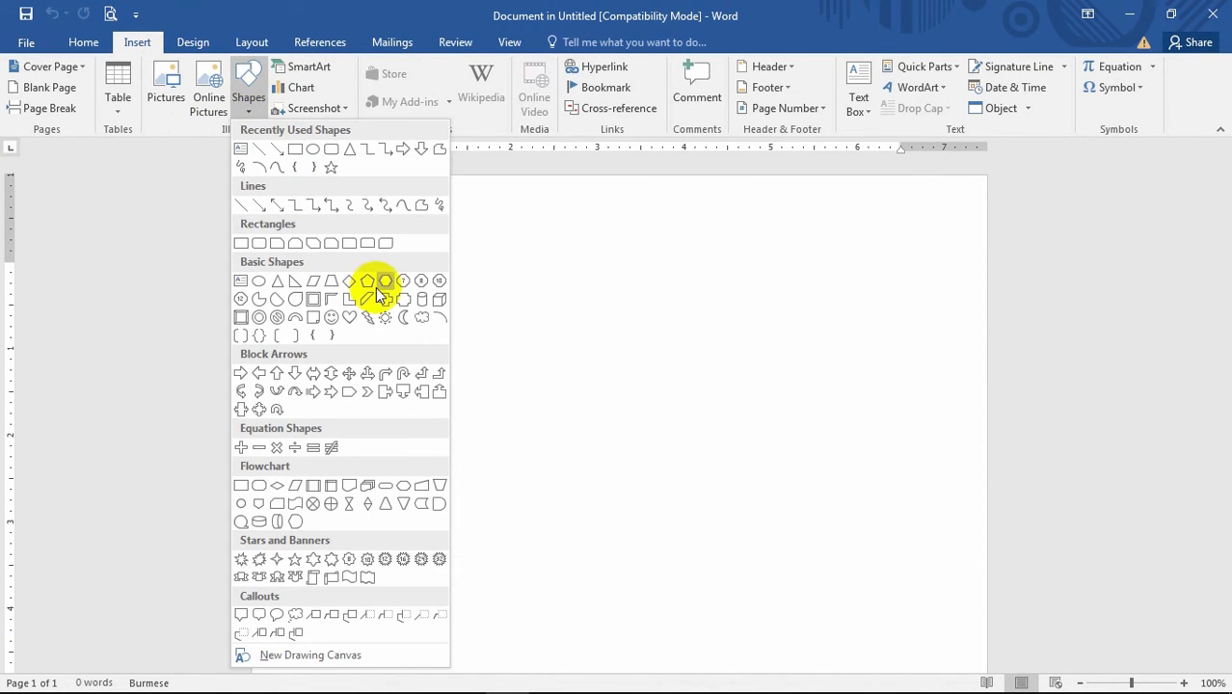
left_click(240, 280)
mouse_move(320, 338)
left_mouse_down()
mouse_move(512, 477)
mouse_move(558, 526)
mouse_move(601, 544)
left_mouse_up()
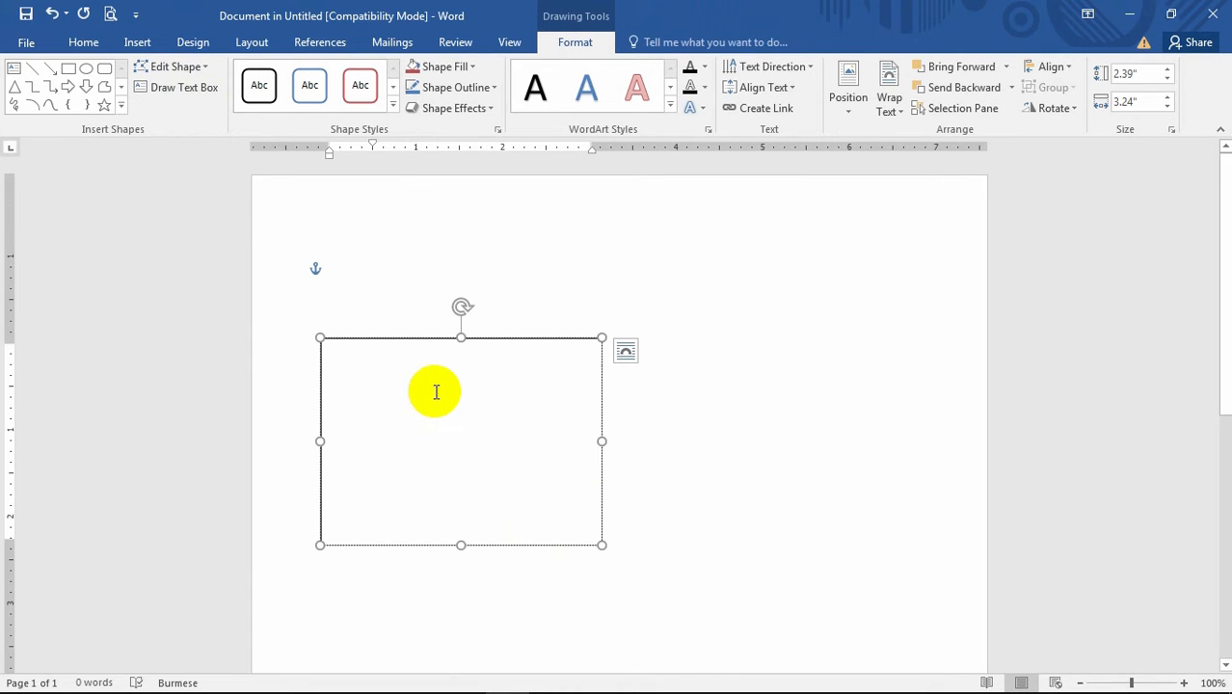
left_click(83, 42)
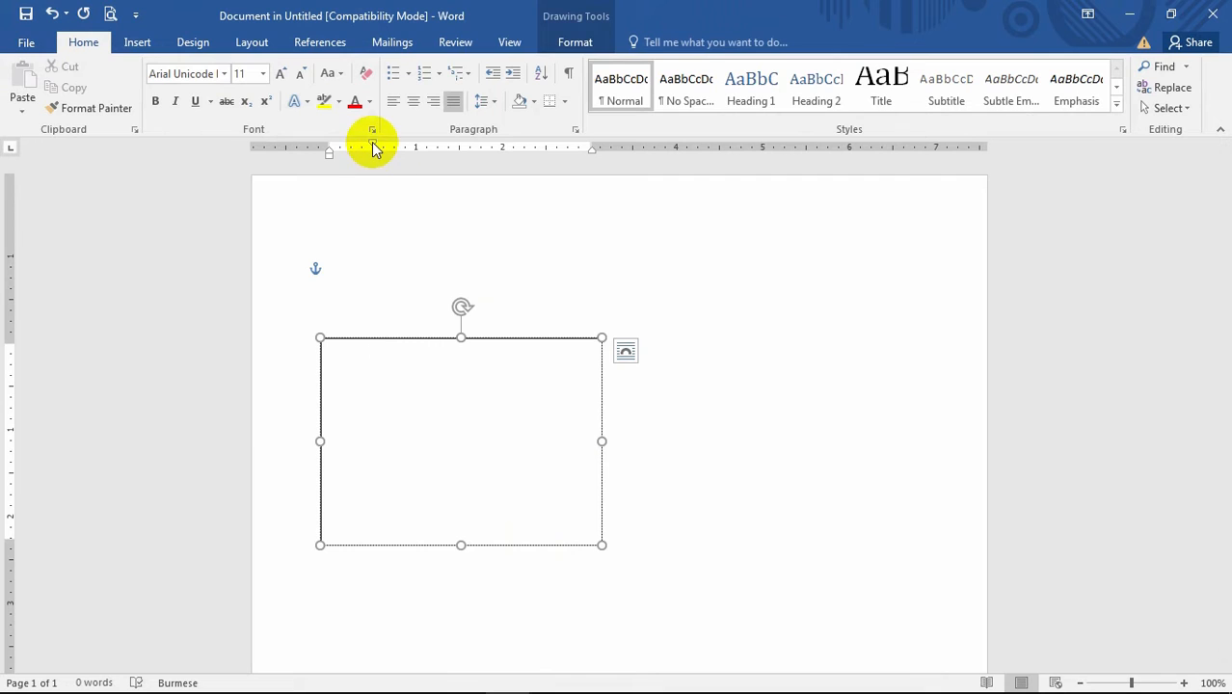
left_click_drag(374, 147, 328, 143)
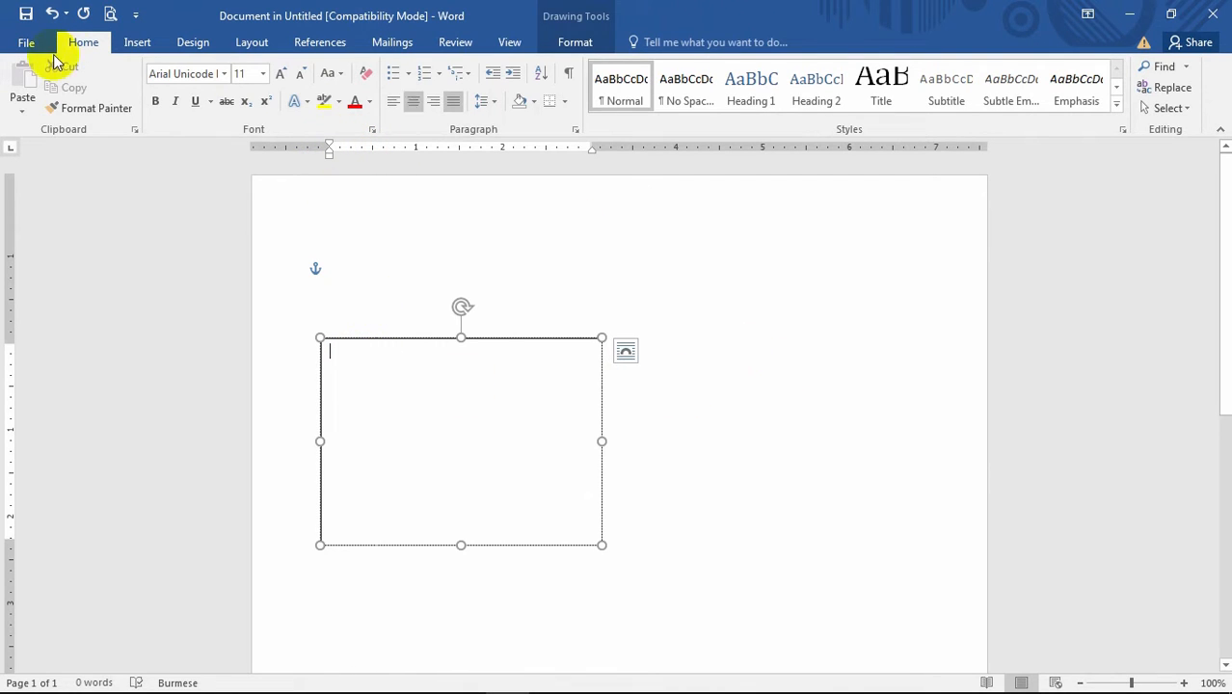
Step: Switch the keyboard input to English and set the text box's font to Pyidaungsu
left_click(173, 74)
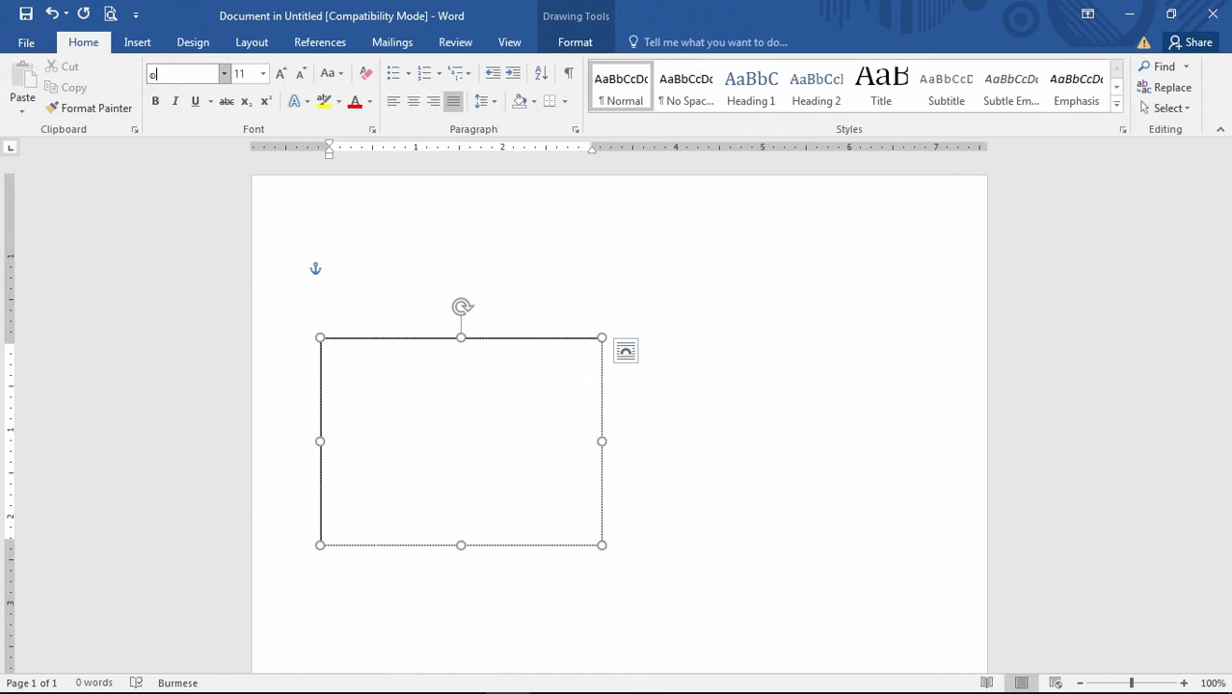
key("BackSpace")
type("စ")
key("ctrl+shift+m")
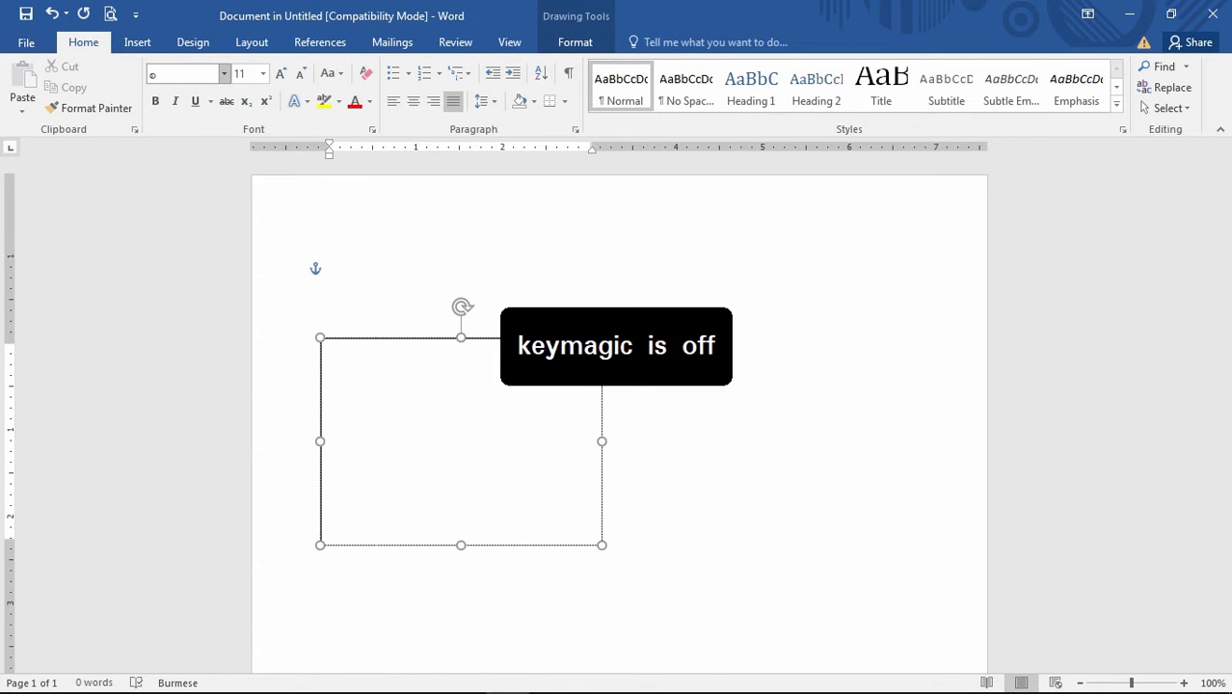
left_click(1113, 681)
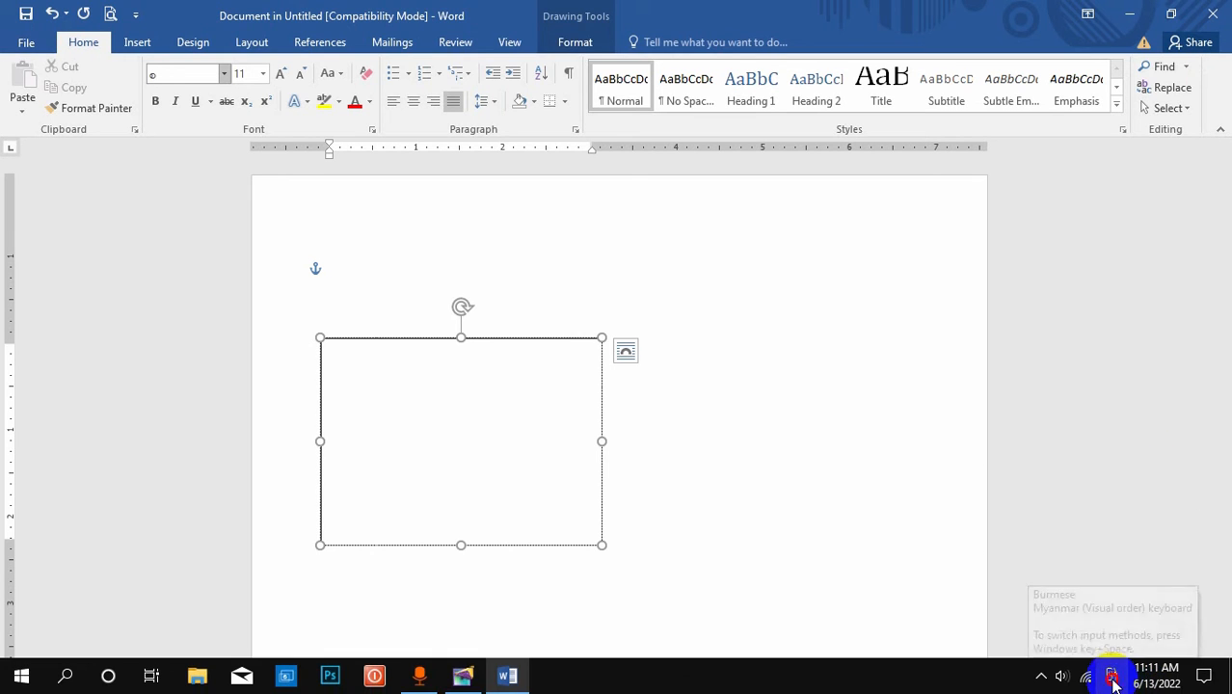
left_click(1094, 533)
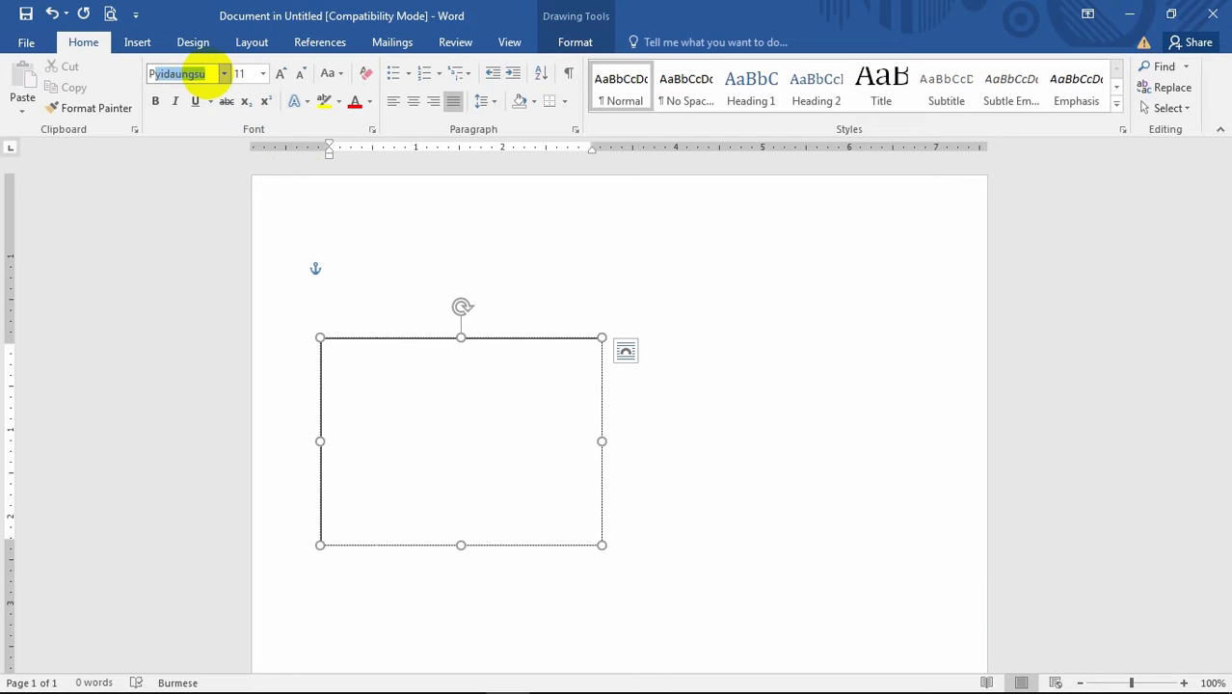
type("Py")
key("Return")
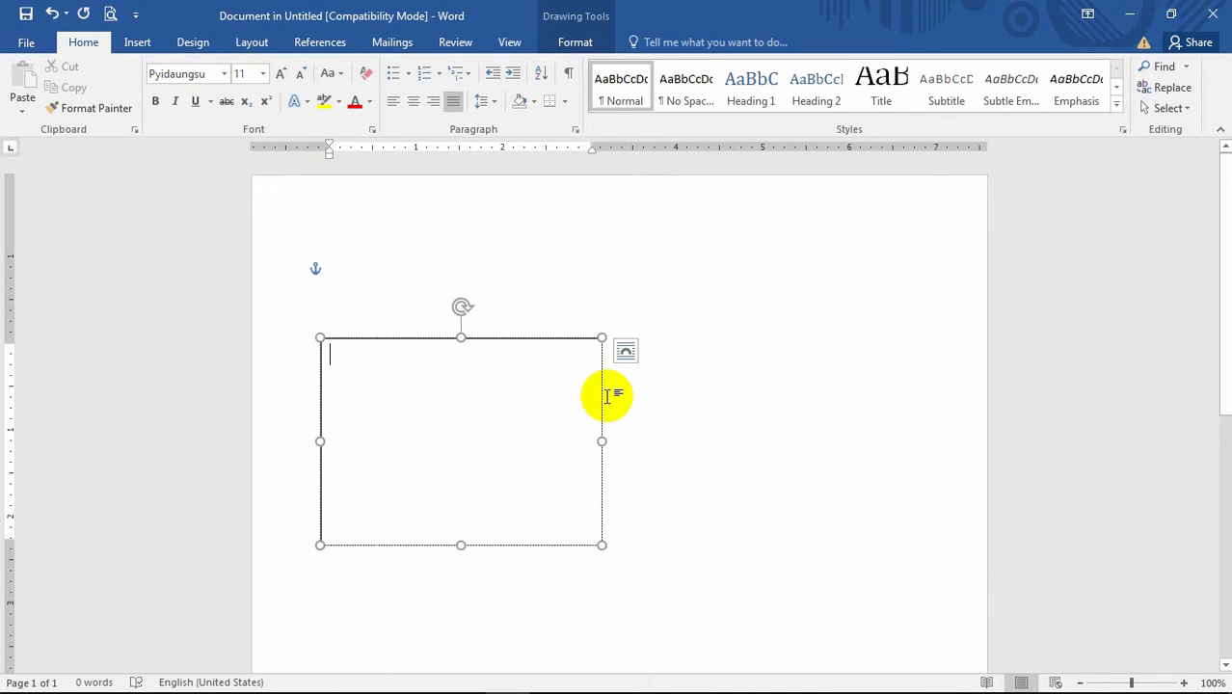
Step: Enter "Insert Object" in the text box, with the Burmese line "အသုံးပြုနည်း" below it
type("Insert Object")
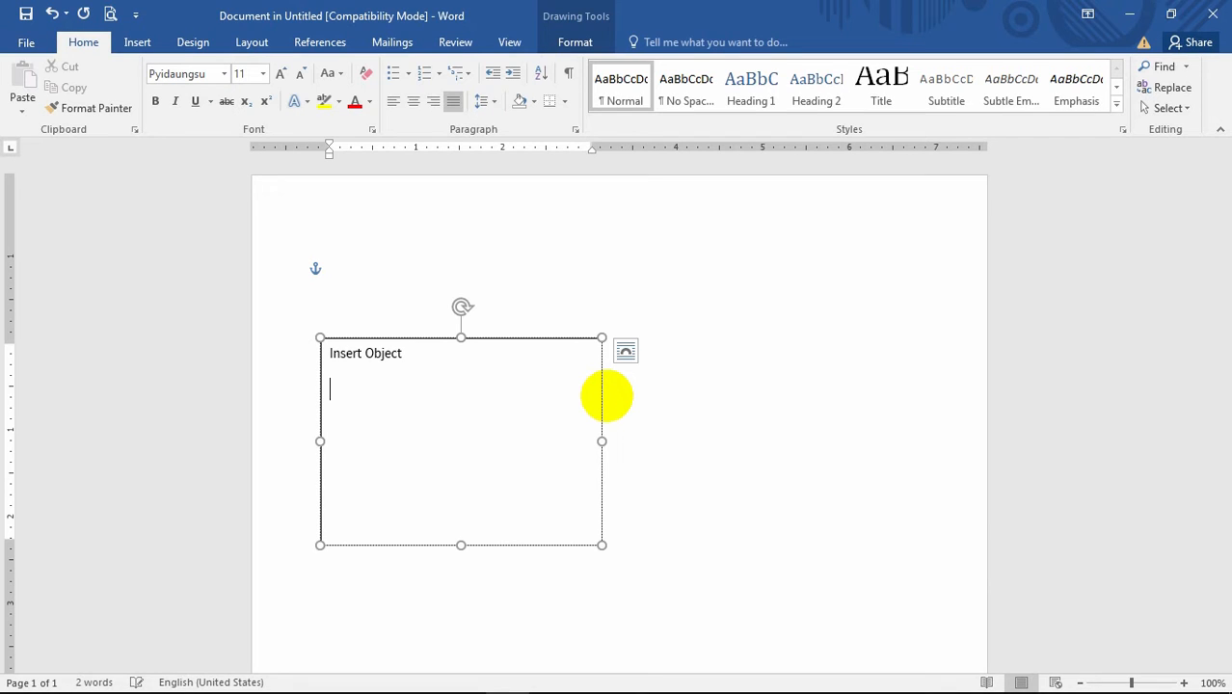
key("ctrl+shift+p")
type("သုံးပြုနည်း")
Step: Enlarge both lines of text in the box to 36 pt
key("ctrl+a")
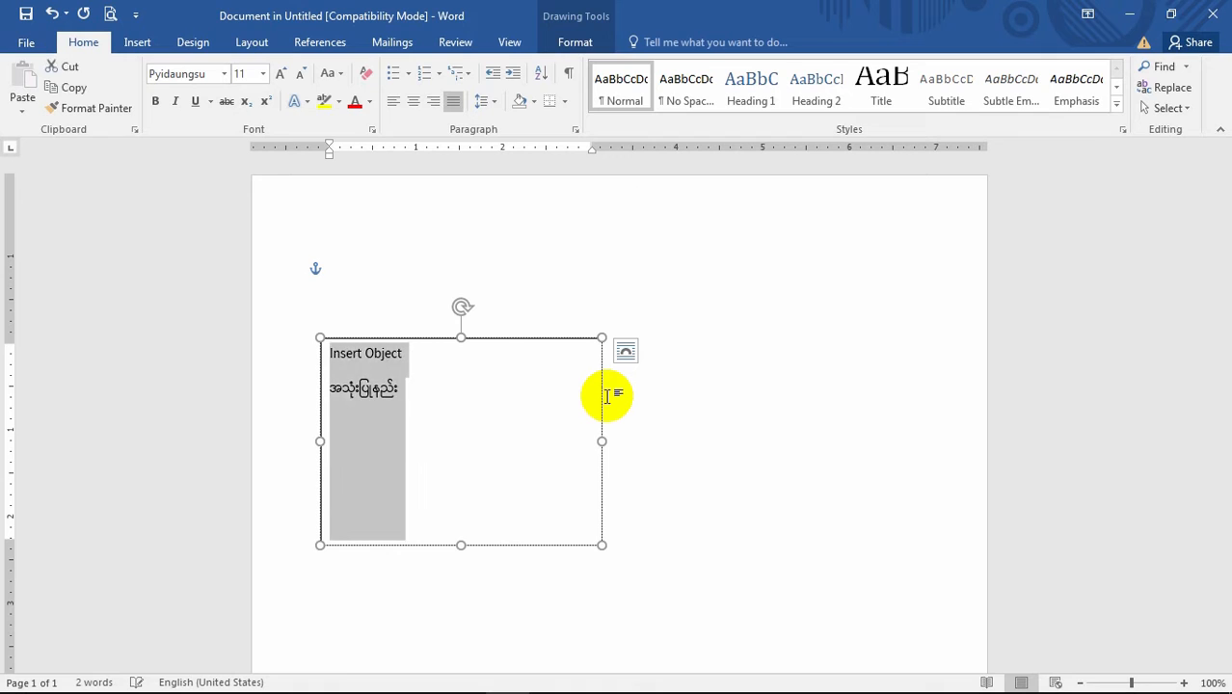
key("ctrl+shift+period")
key("ctrl+shift+period")
key("ctrl+shift+period")
key("ctrl+shift+period")
key("ctrl+shift+period")
key("ctrl+shift+period")
key("ctrl+shift+period")
key("ctrl+shift+period")
key("ctrl+shift+period")
key("ctrl+shift+period")
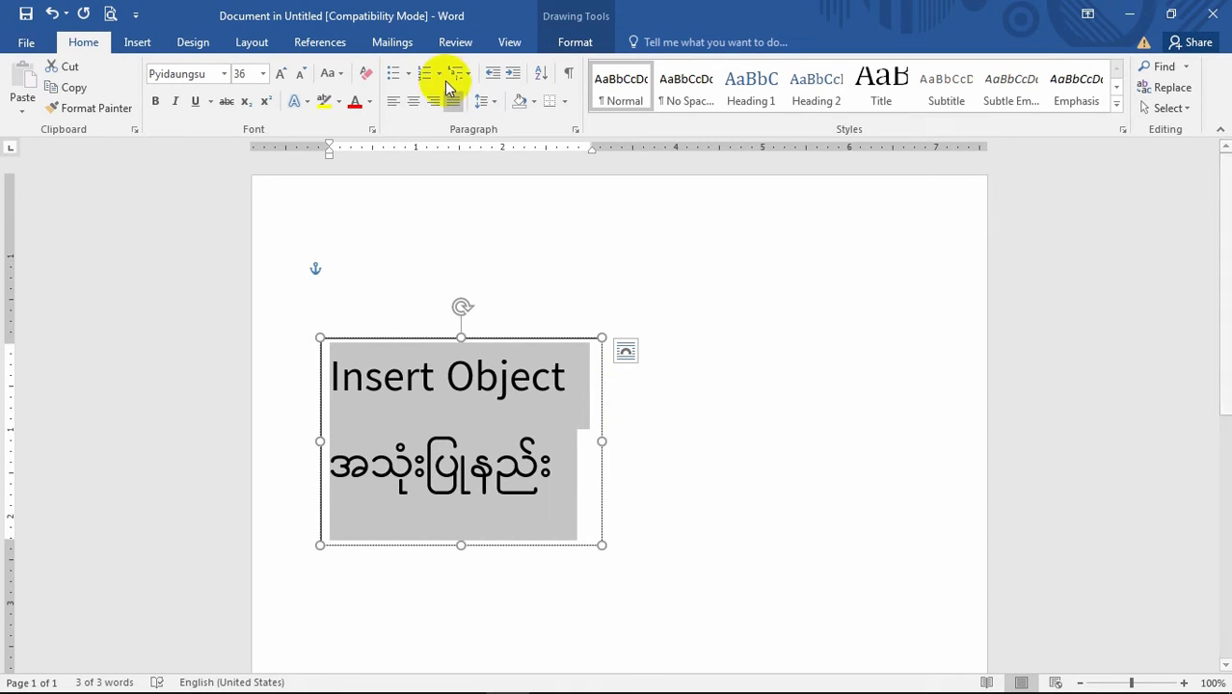
Step: Centre the two lines and shorten the text box slightly from its lower edge to fit them
left_click(412, 101)
left_click(527, 528)
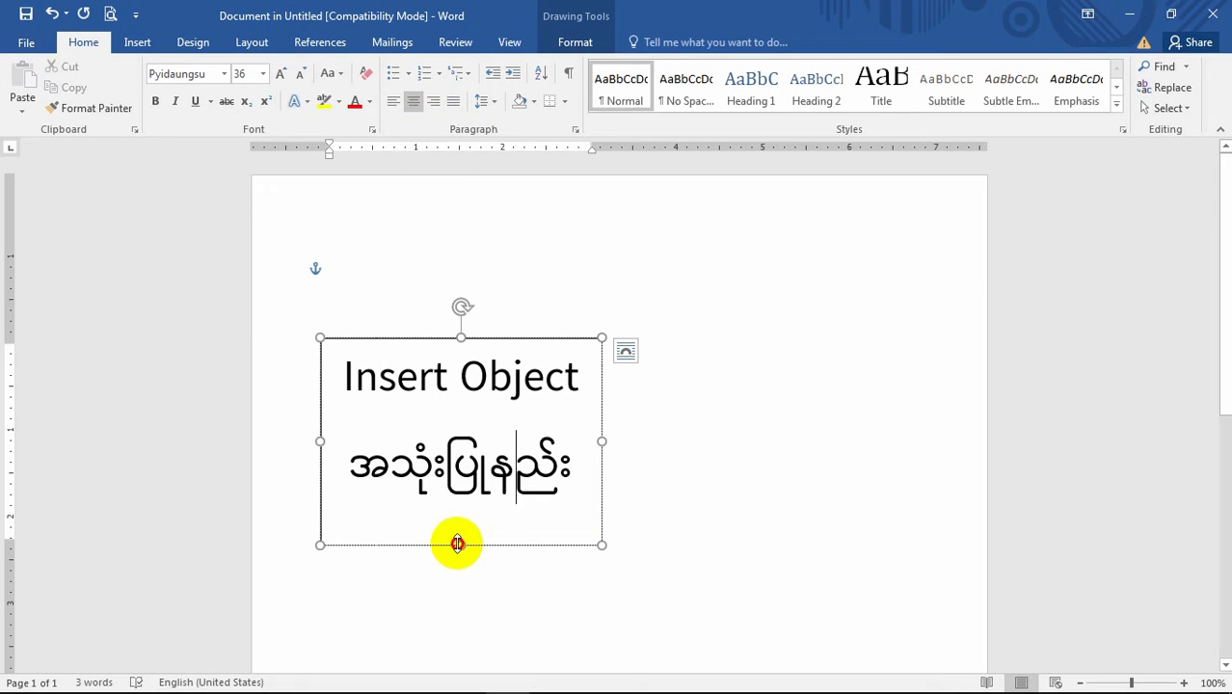
left_click_drag(457, 545, 459, 531)
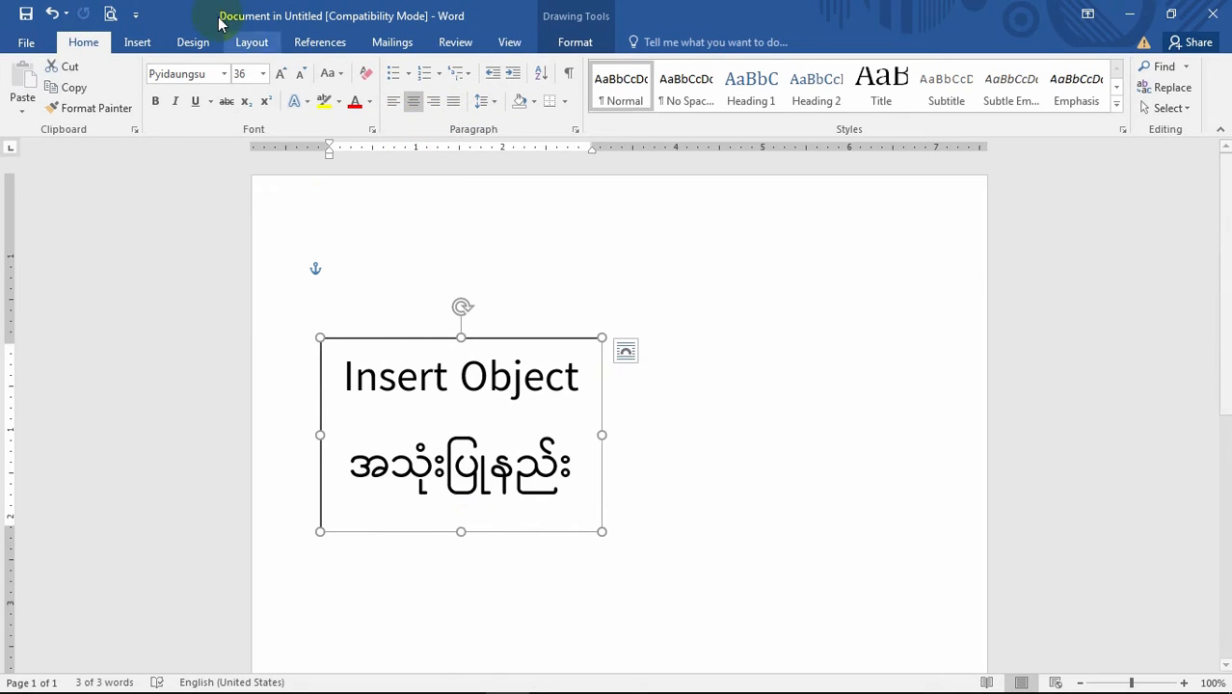
Step: Draw a 12-point star about 2.35 by 2.35 in beside the text box, level with it
left_click(141, 43)
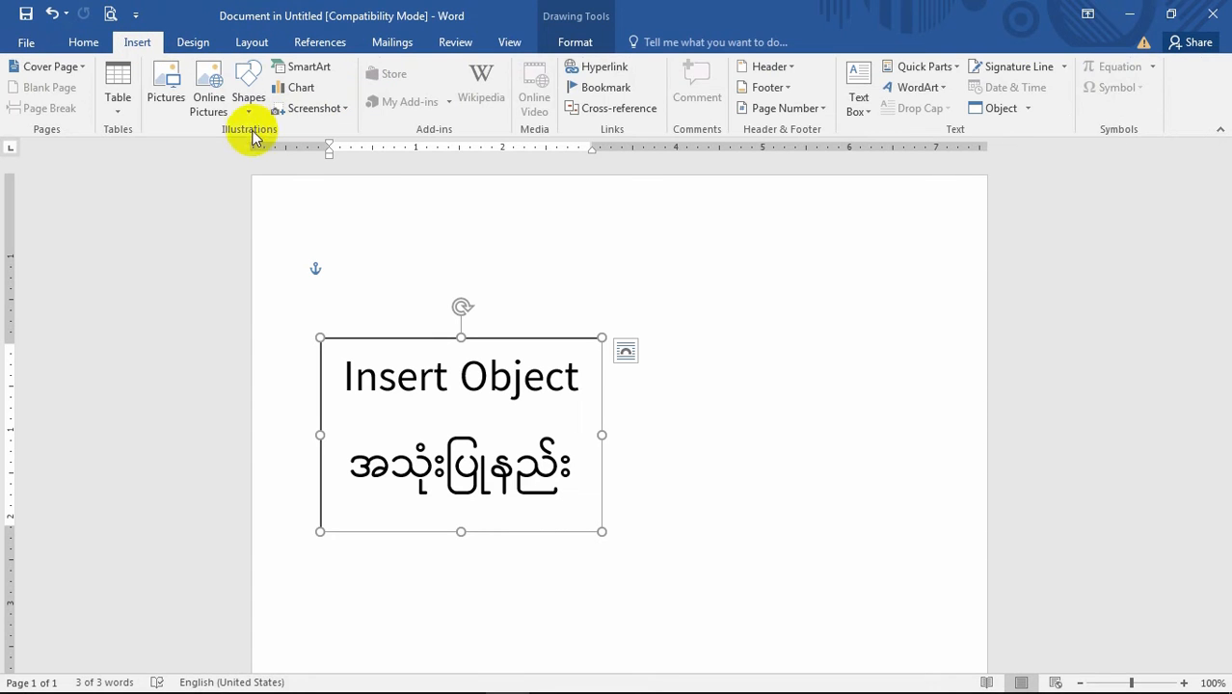
left_click(248, 108)
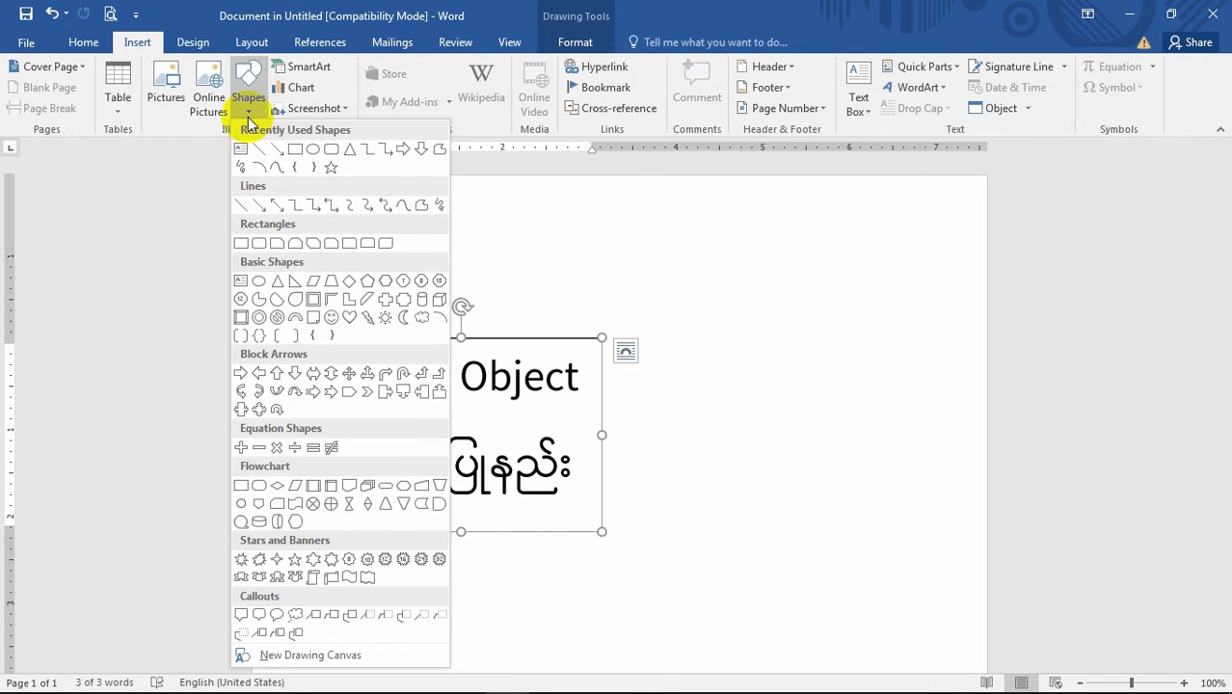
left_click(386, 560)
mouse_move(714, 345)
left_mouse_down()
mouse_move(919, 504)
mouse_move(920, 551)
left_mouse_up()
left_click_drag(808, 436, 776, 427)
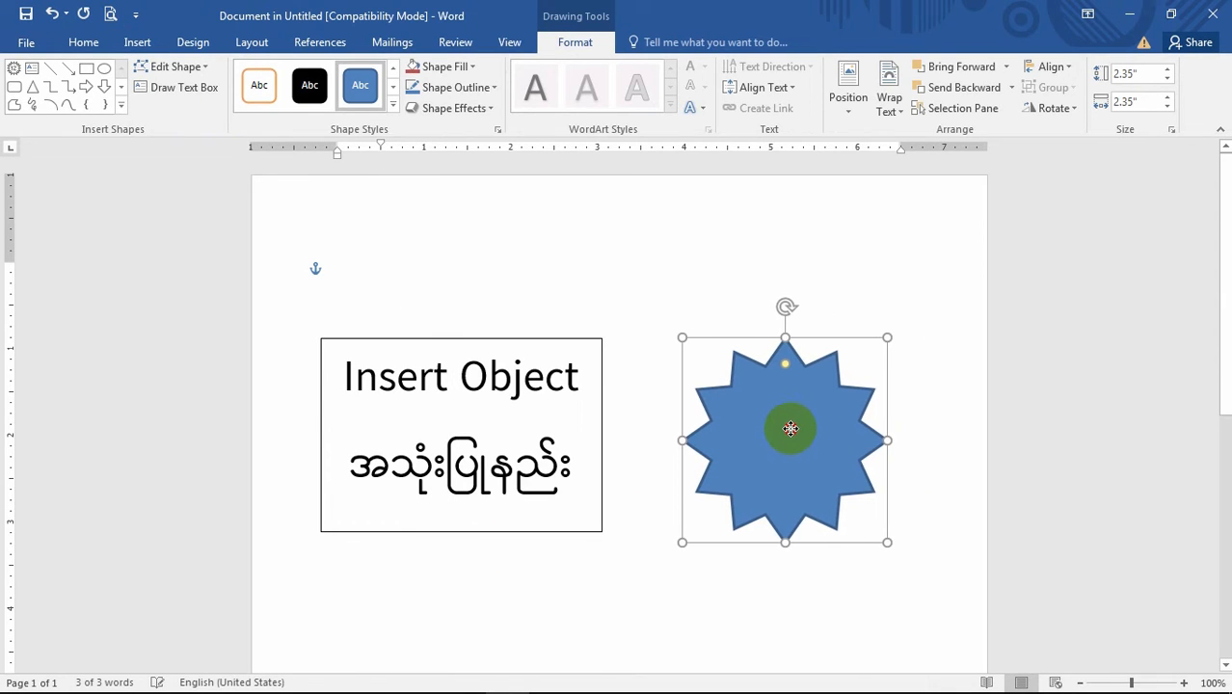
Step: Give the star the unfilled-looking orange outline preset style, with its outline changed to black at 1½ pt
left_click(253, 84)
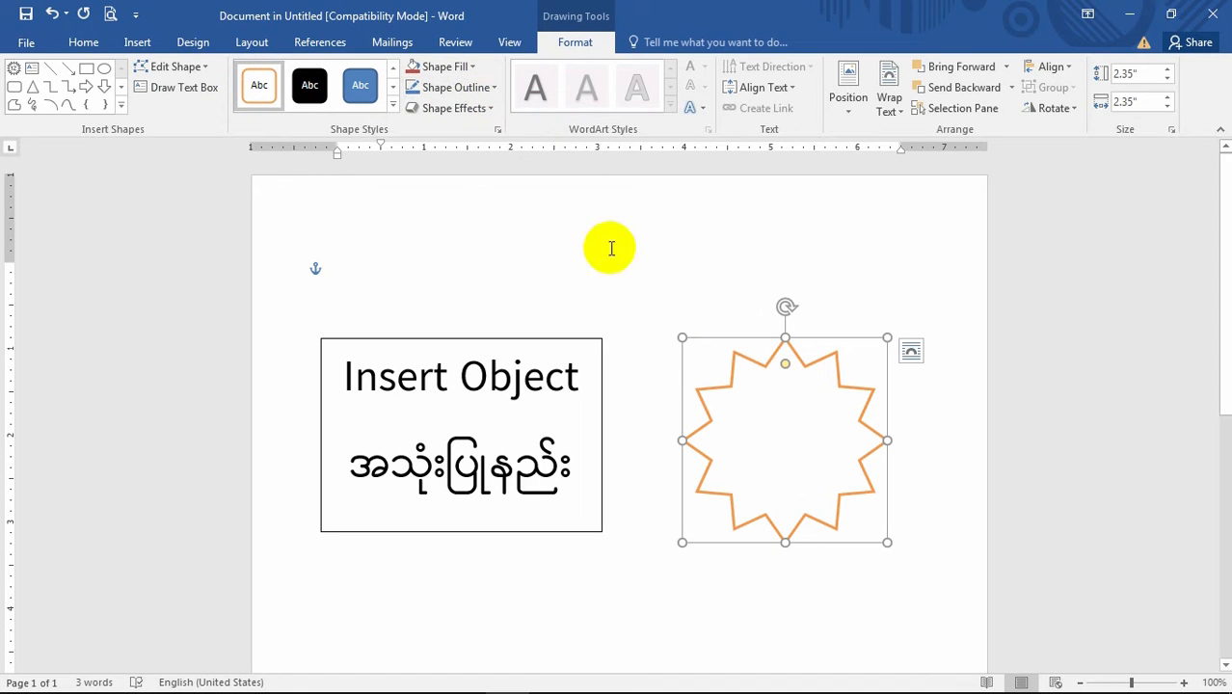
left_click(494, 87)
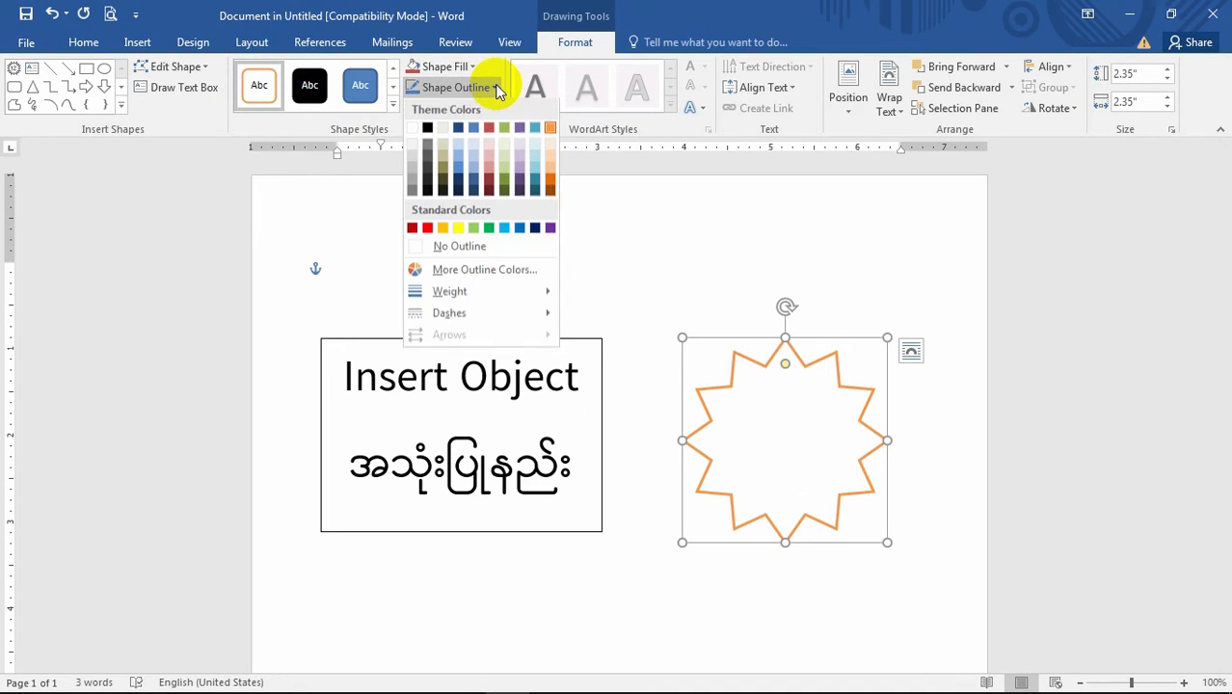
left_click(431, 135)
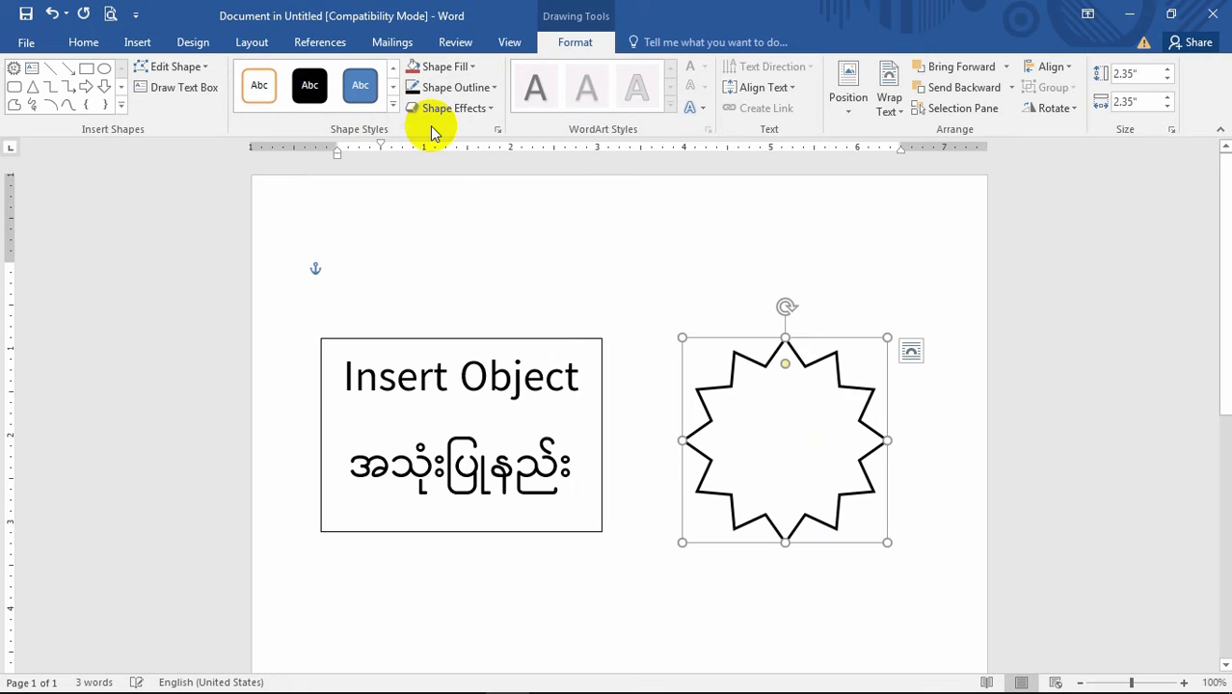
left_click(481, 88)
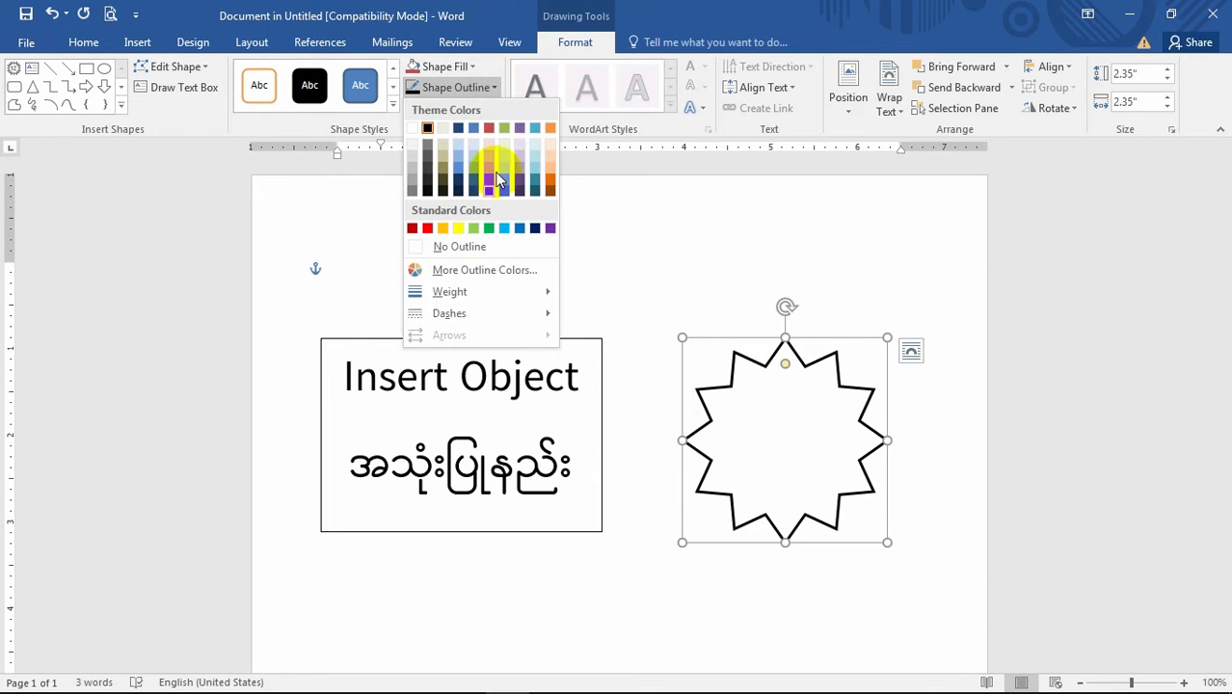
mouse_move(483, 290)
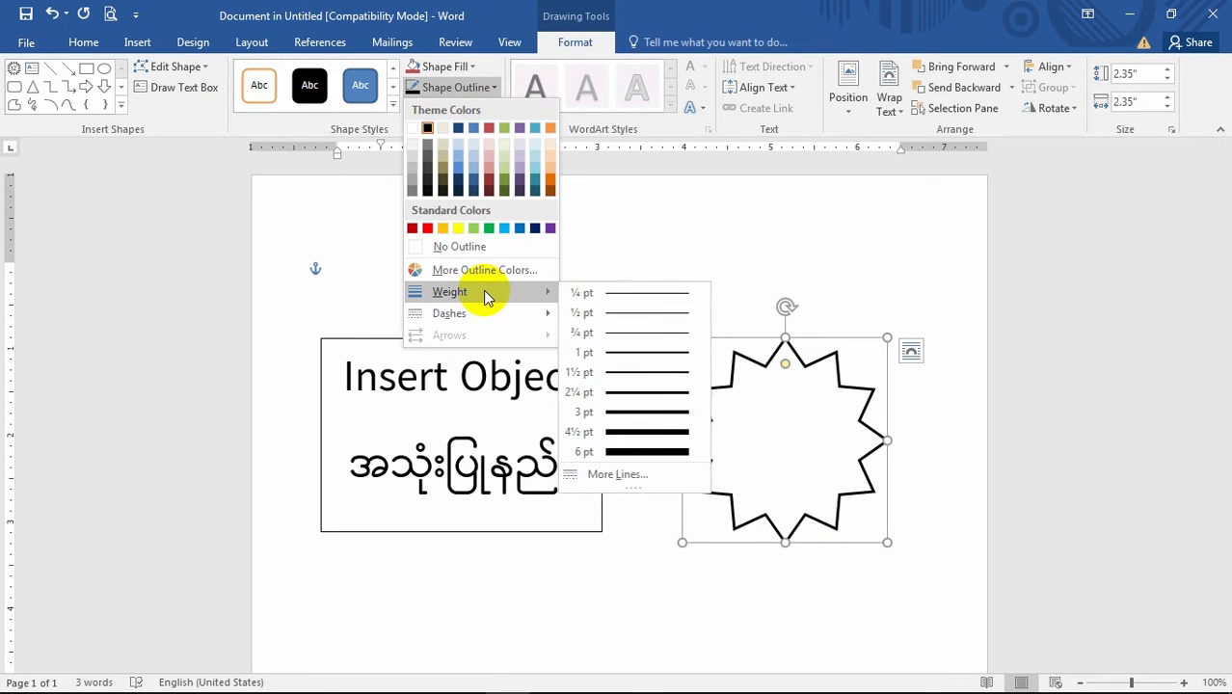
left_click(640, 374)
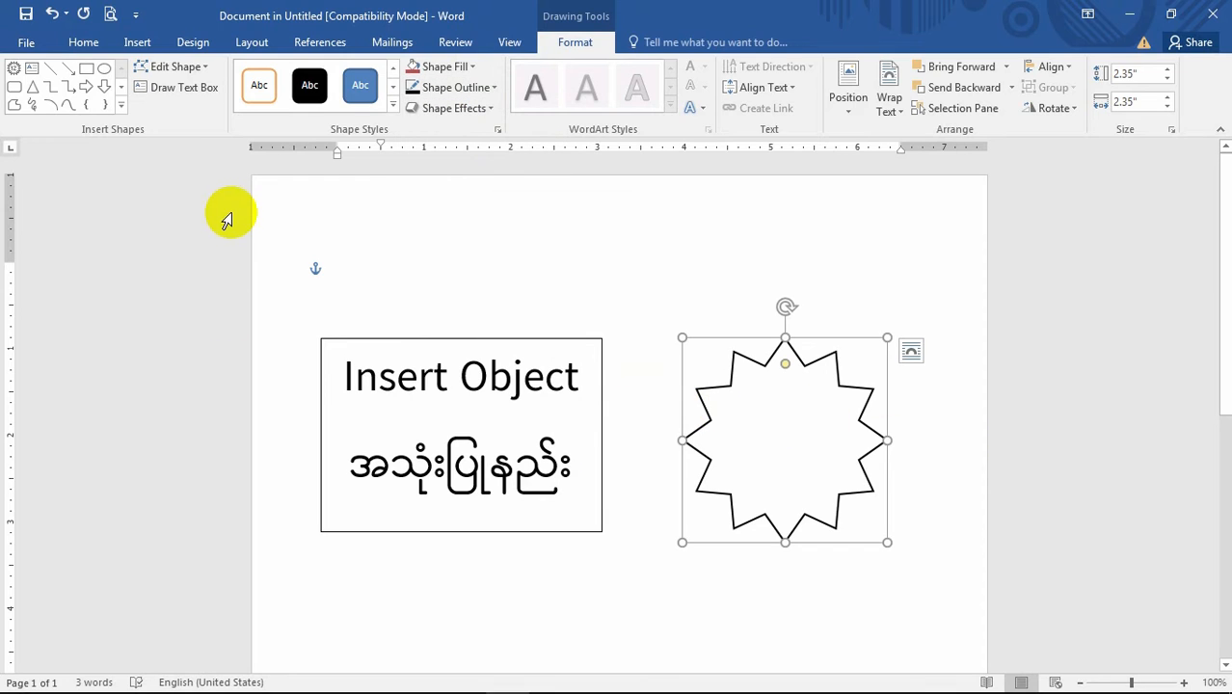
Step: Add the number 12 as text inside the star, using English digits
right_click(777, 425)
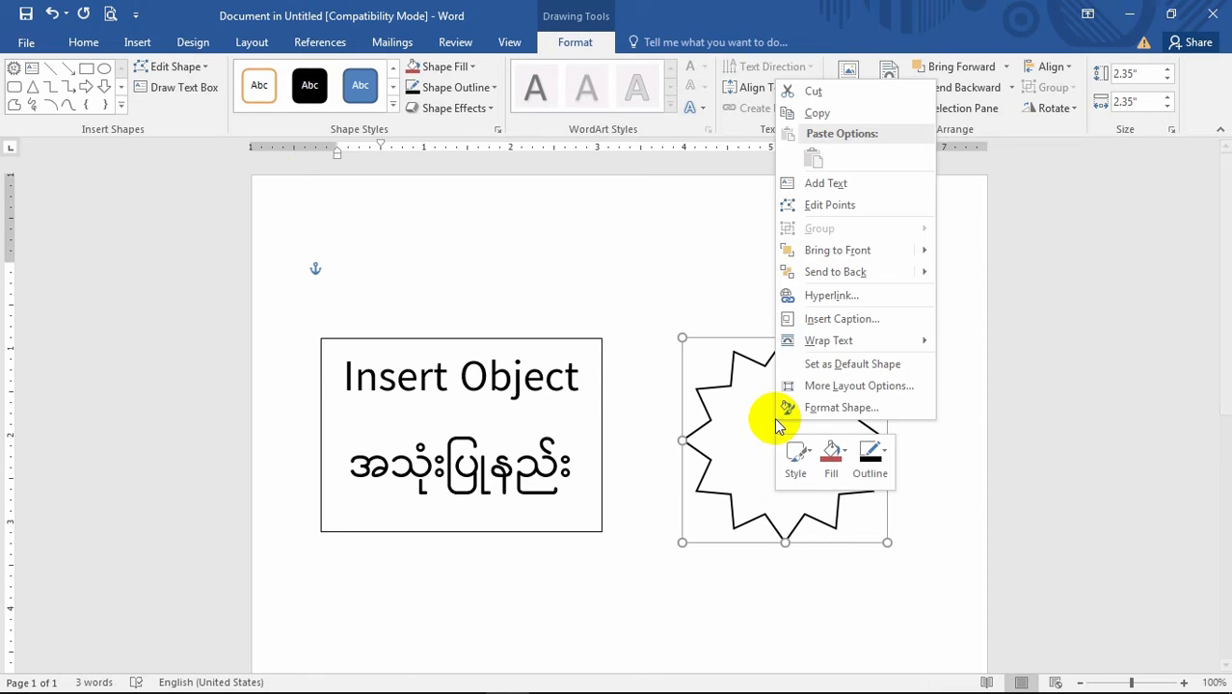
left_click(826, 183)
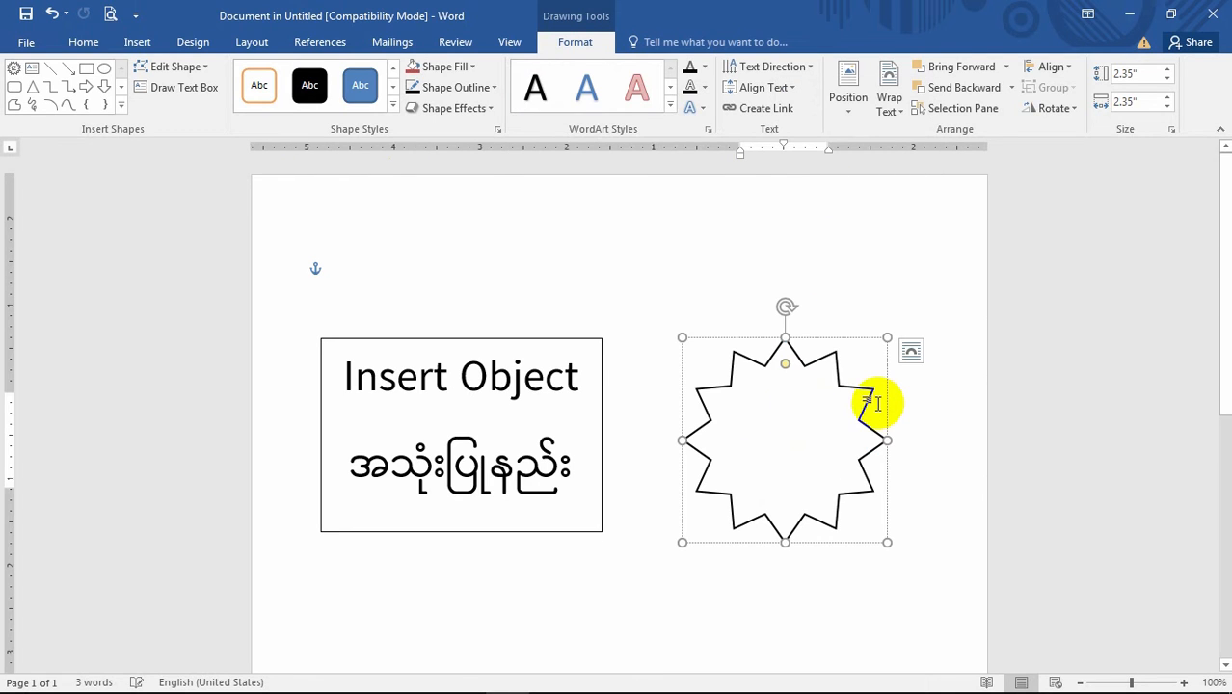
type("၂")
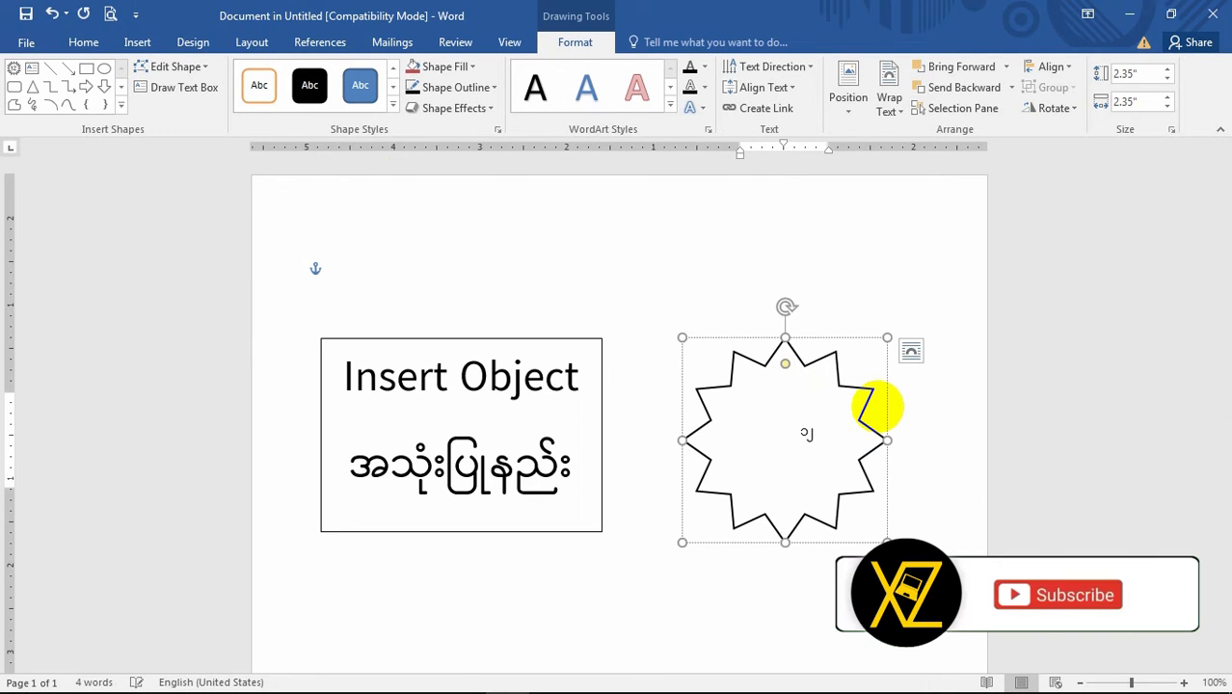
key("ctrl+shift+m")
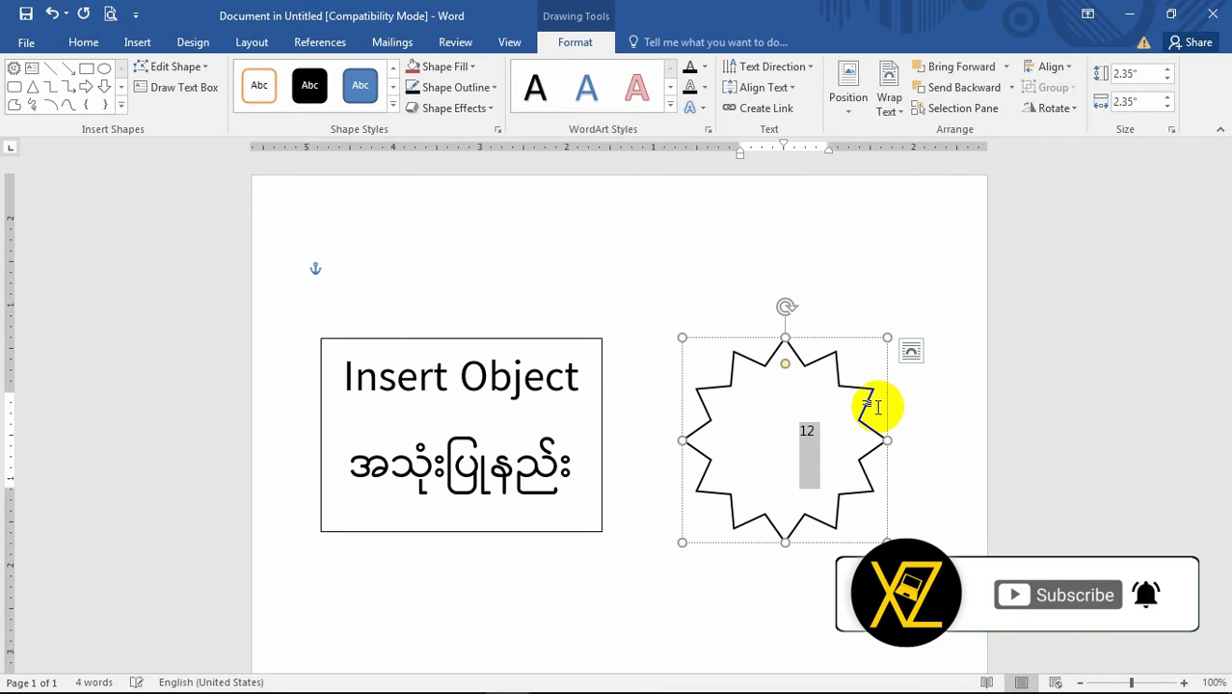
Step: Set the star's number to 28 pt and remove its first-line indent so it sits centred
key("ctrl+shift+period")
key("ctrl+shift+period")
key("ctrl+shift+period")
key("ctrl+shift+period")
key("ctrl+shift+period")
key("ctrl+shift+period")
key("ctrl+shift+period")
key("ctrl+shift+period")
key("ctrl+shift+period")
key("ctrl+shift+period")
key("ctrl+shift+period")
key("ctrl+shift+period")
key("ctrl+shift+period")
key("ctrl+shift+comma")
key("ctrl+shift+comma")
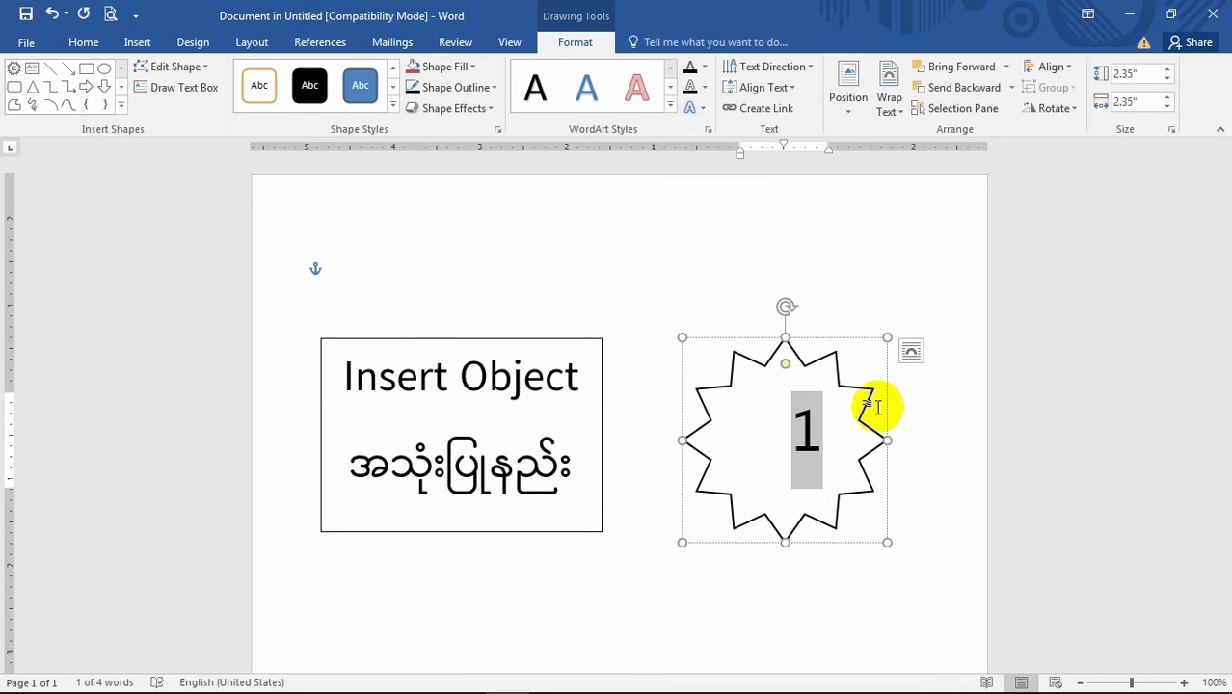
key("ctrl+shift+comma")
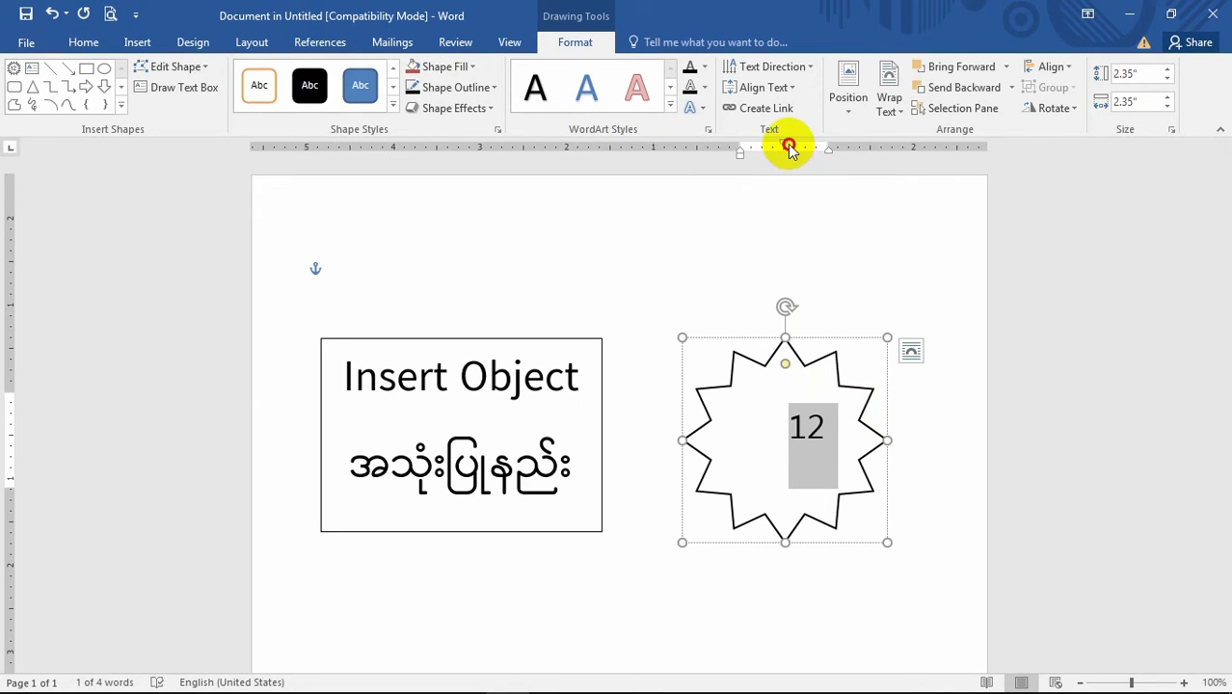
left_click_drag(783, 146, 739, 145)
left_click(81, 41)
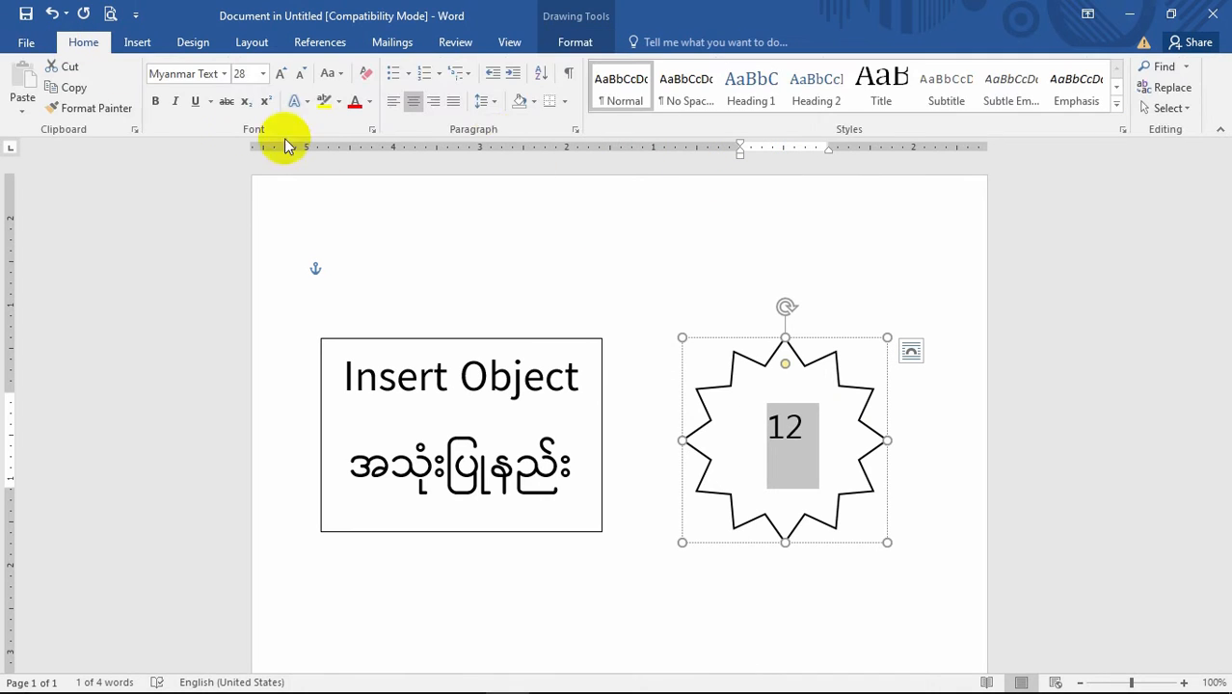
Step: Change the star's number 12 to Times New Roman at 72 pt
key("ctrl+shift+period")
key("ctrl+shift+period")
key("ctrl+shift+period")
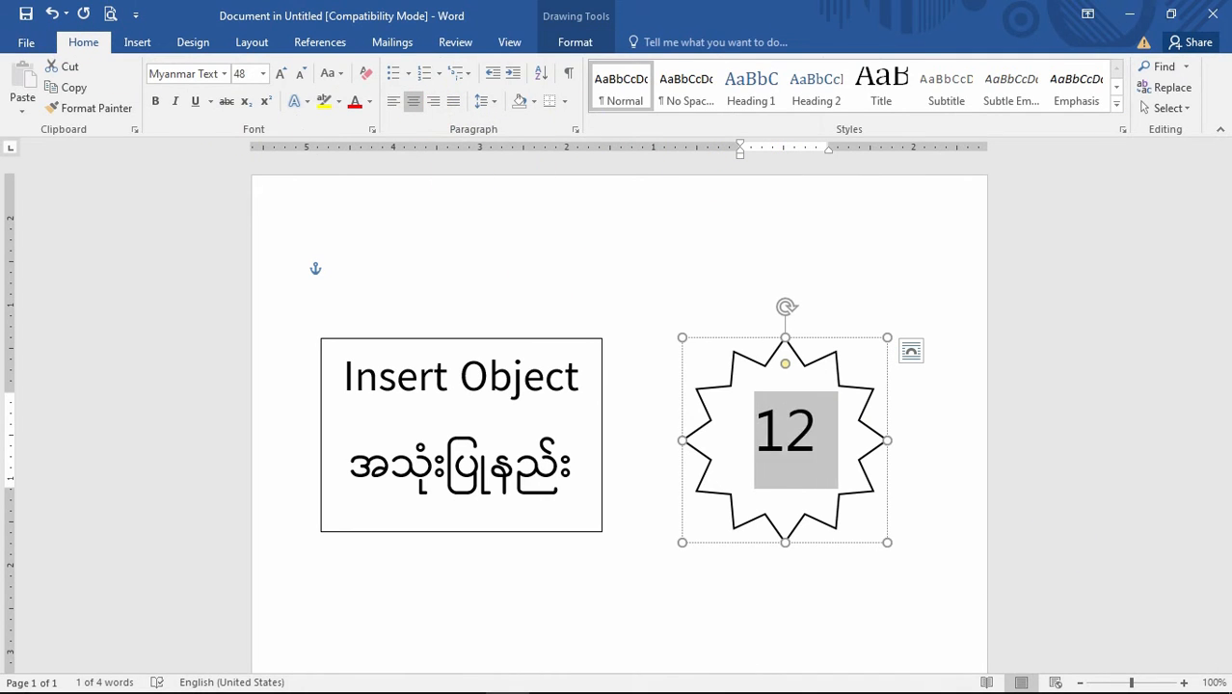
key("ctrl+shift+comma")
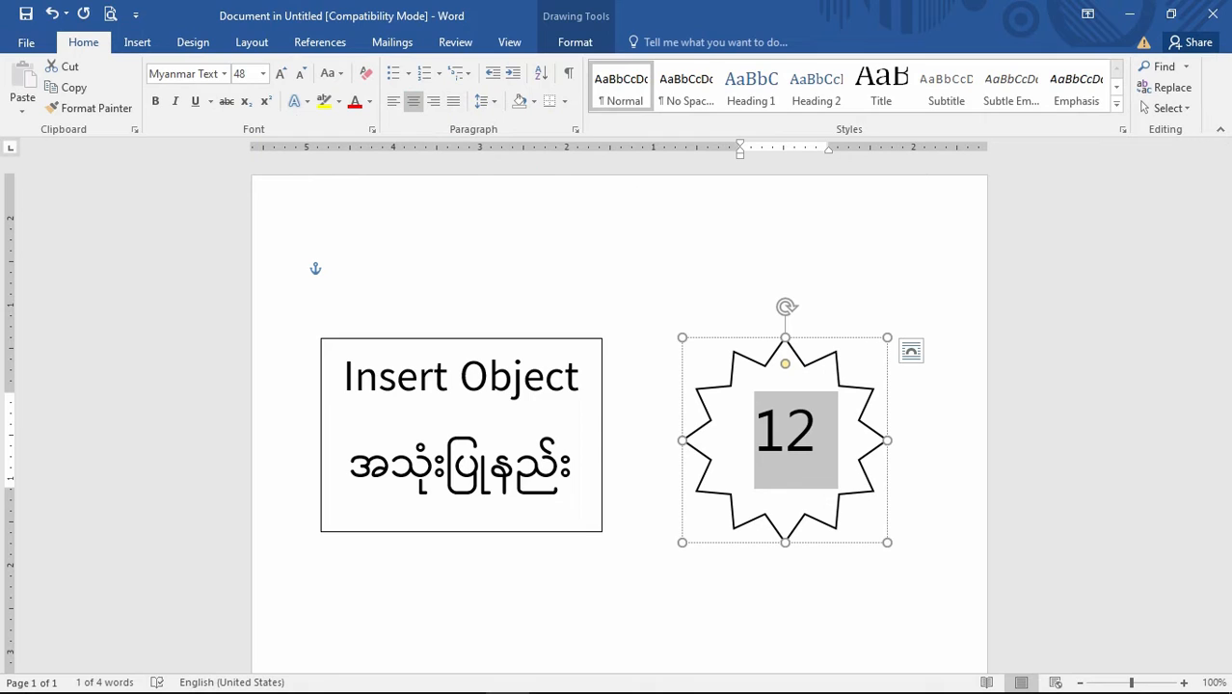
left_click(212, 73)
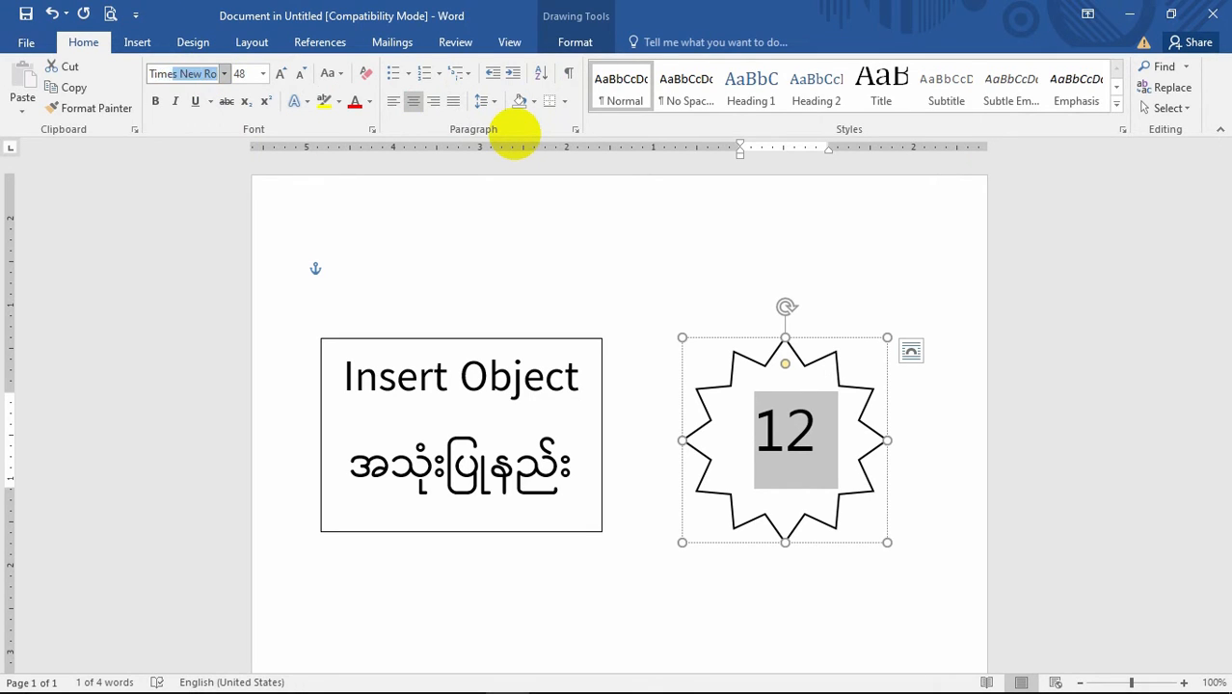
type("Time")
key("Return")
key("ctrl+shift+period")
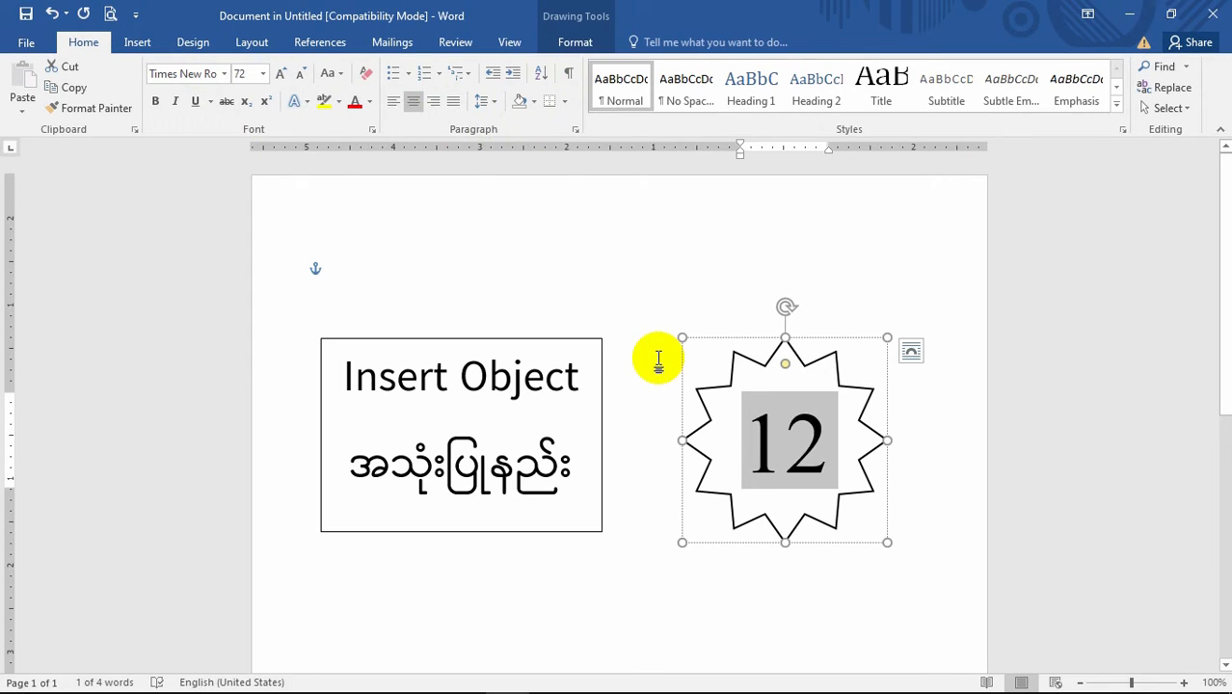
key("ctrl+shift+period")
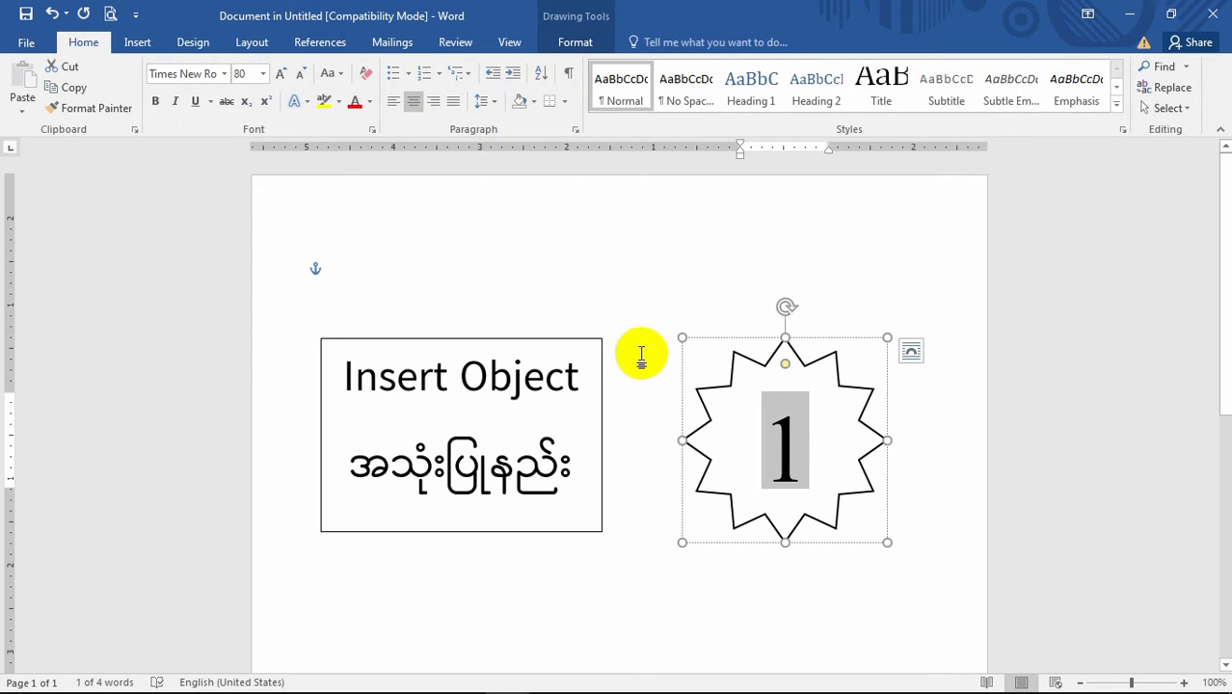
key("ctrl+shift+comma")
left_click(839, 599)
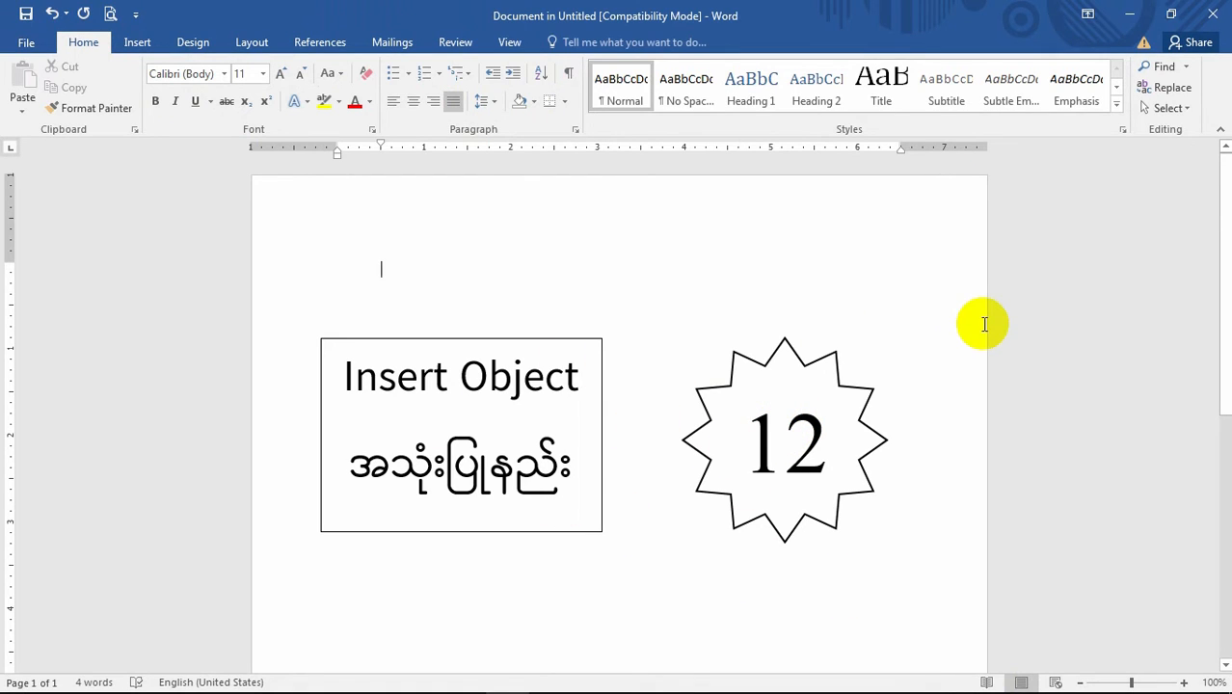
Step: Close the Word document to return to PageMaker and move the inserted Word object fully onto the page
left_click(1213, 11)
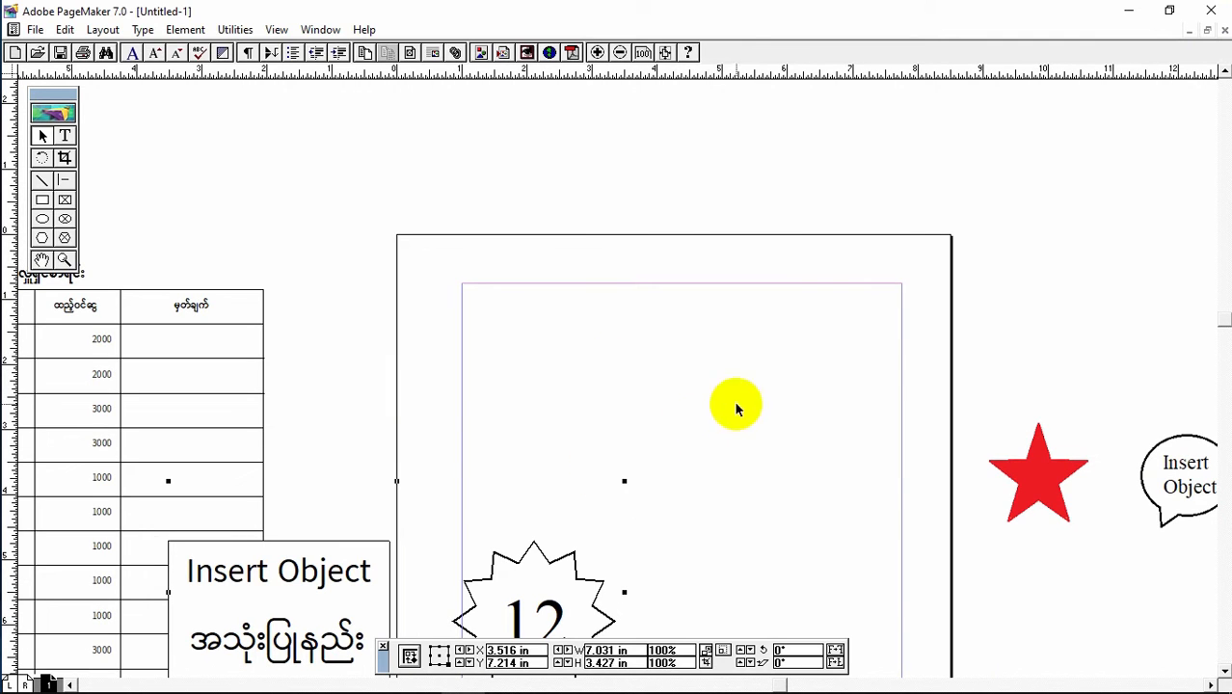
scroll(736, 405, "down", 5)
left_click_drag(375, 453, 632, 277)
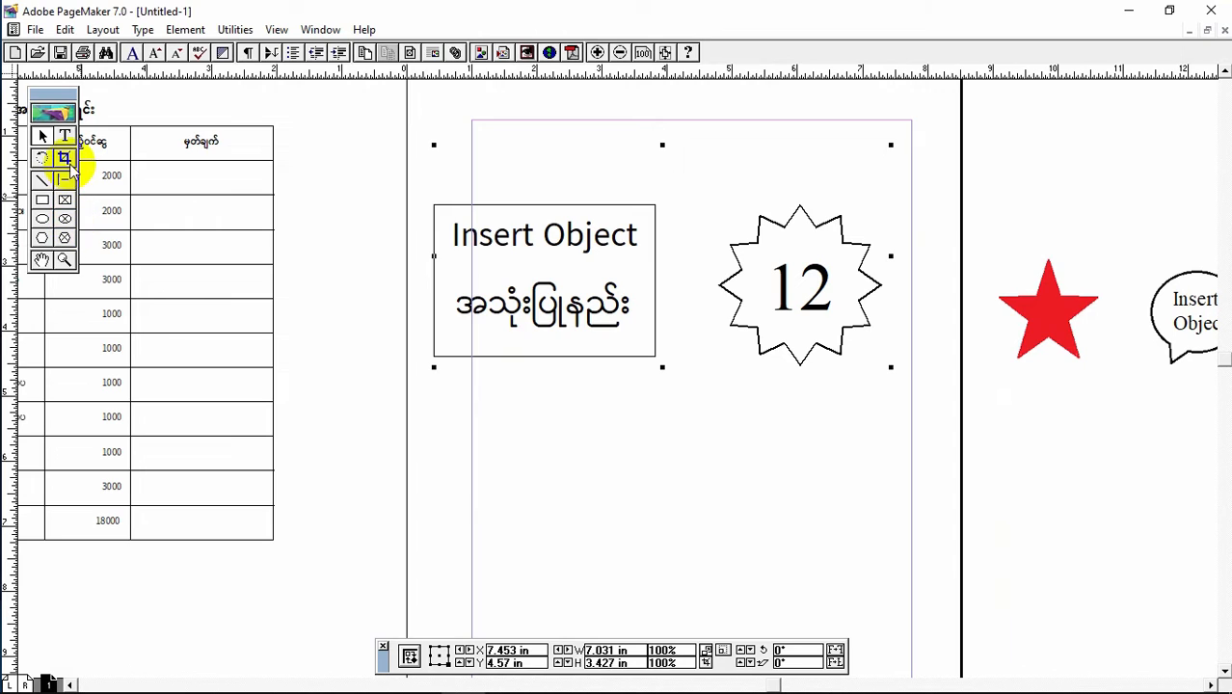
Step: Crop the blank strip off the upper edge of the inserted Word object, to a height of about 2.79 in
left_click(65, 159)
left_click_drag(664, 147, 662, 186)
left_click(42, 135)
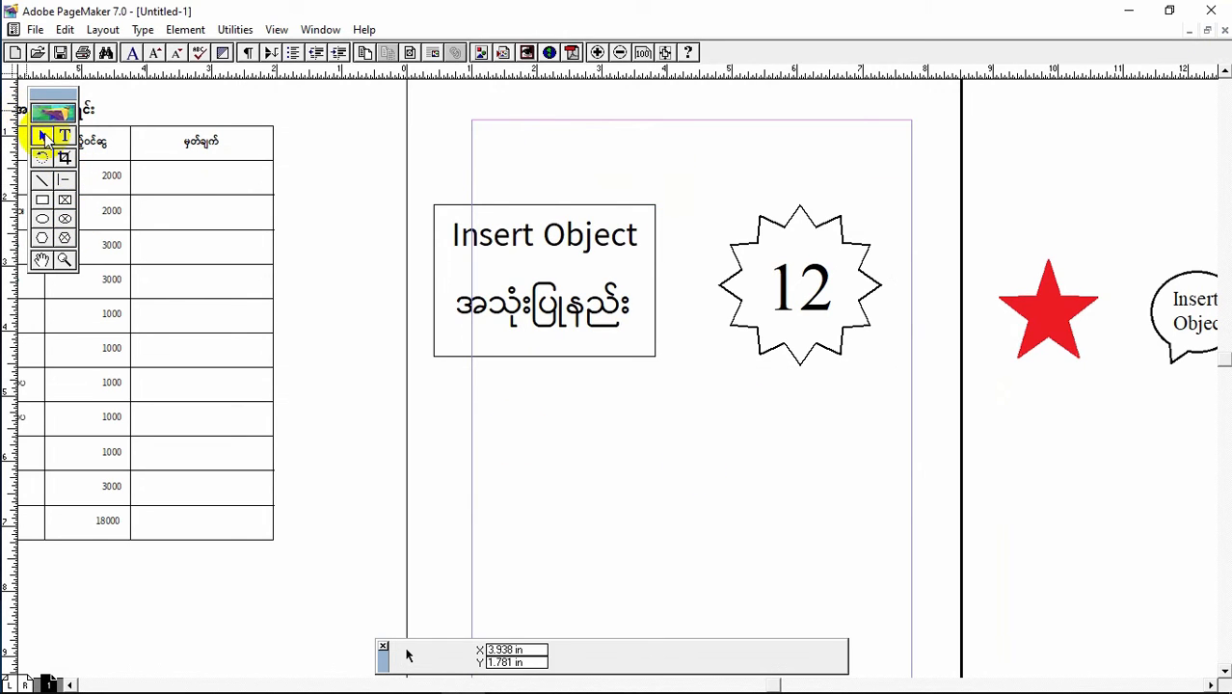
Step: Move the cropped Word object up to the page's upper margin, with the numbered star just inside the right margin
left_click_drag(609, 300, 598, 228)
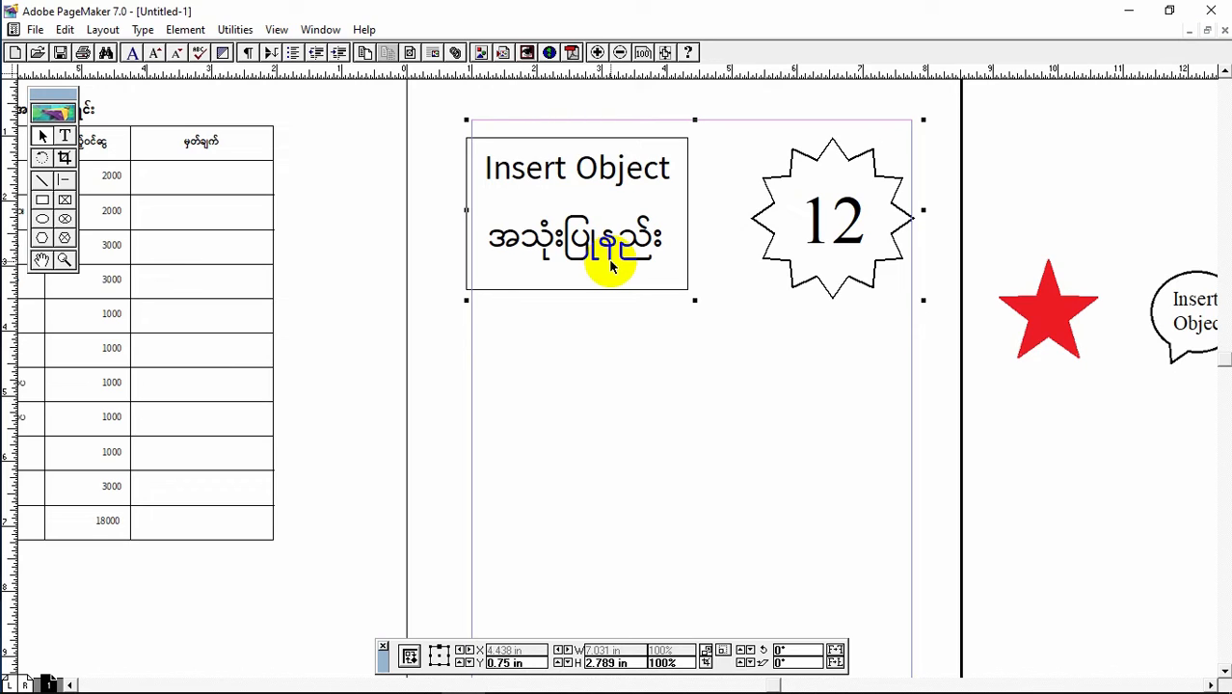
mouse_move(602, 200)
left_mouse_down()
mouse_move(584, 206)
mouse_move(595, 202)
left_mouse_up()
left_click(746, 387)
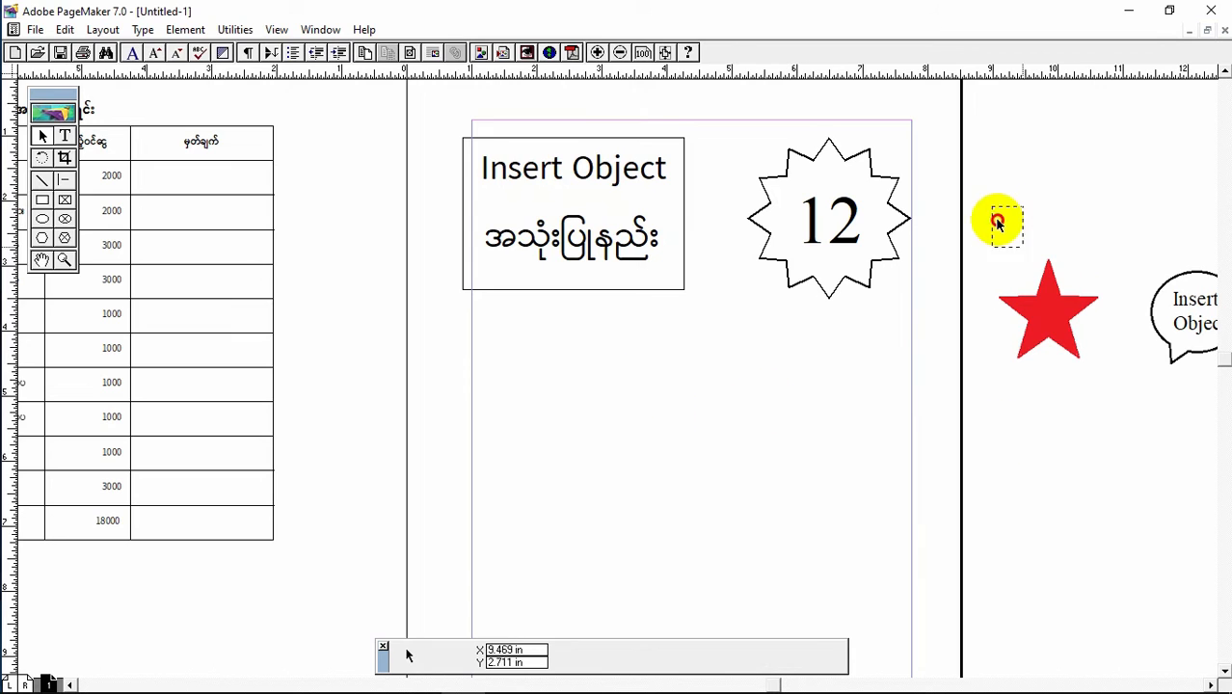
Step: Delete the red star and the Insert Object speech bubble from the pasteboard beside the page
left_click_drag(994, 208, 680, 369)
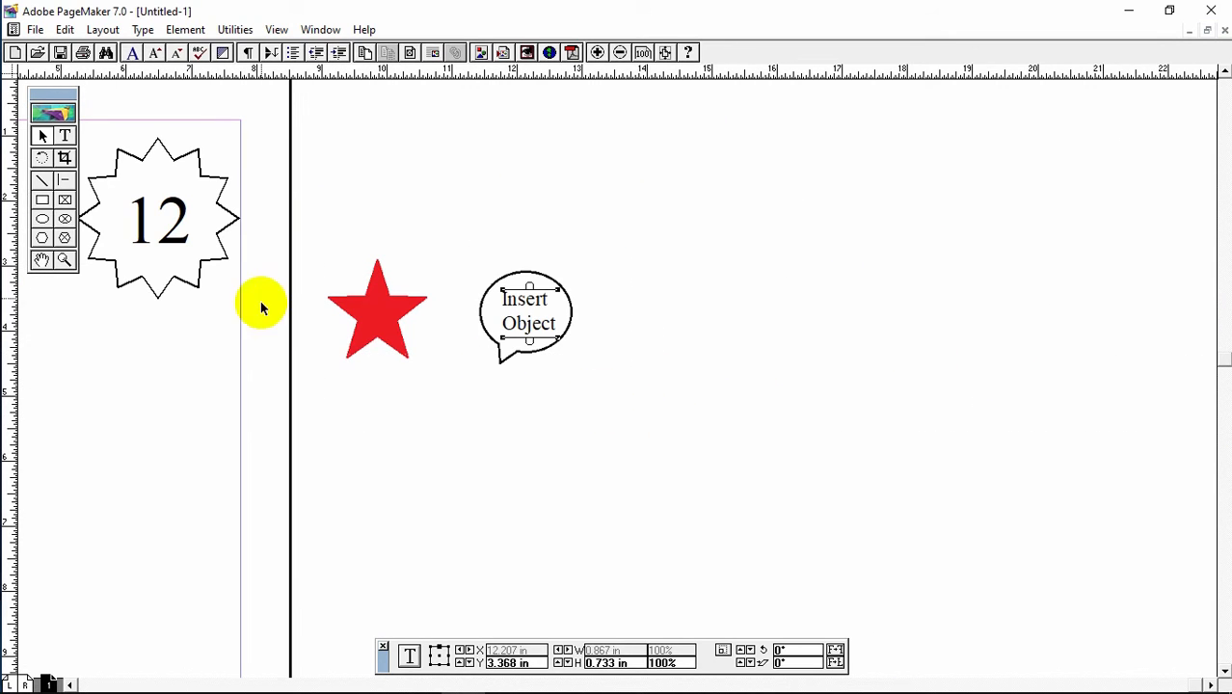
left_click_drag(305, 168, 649, 503)
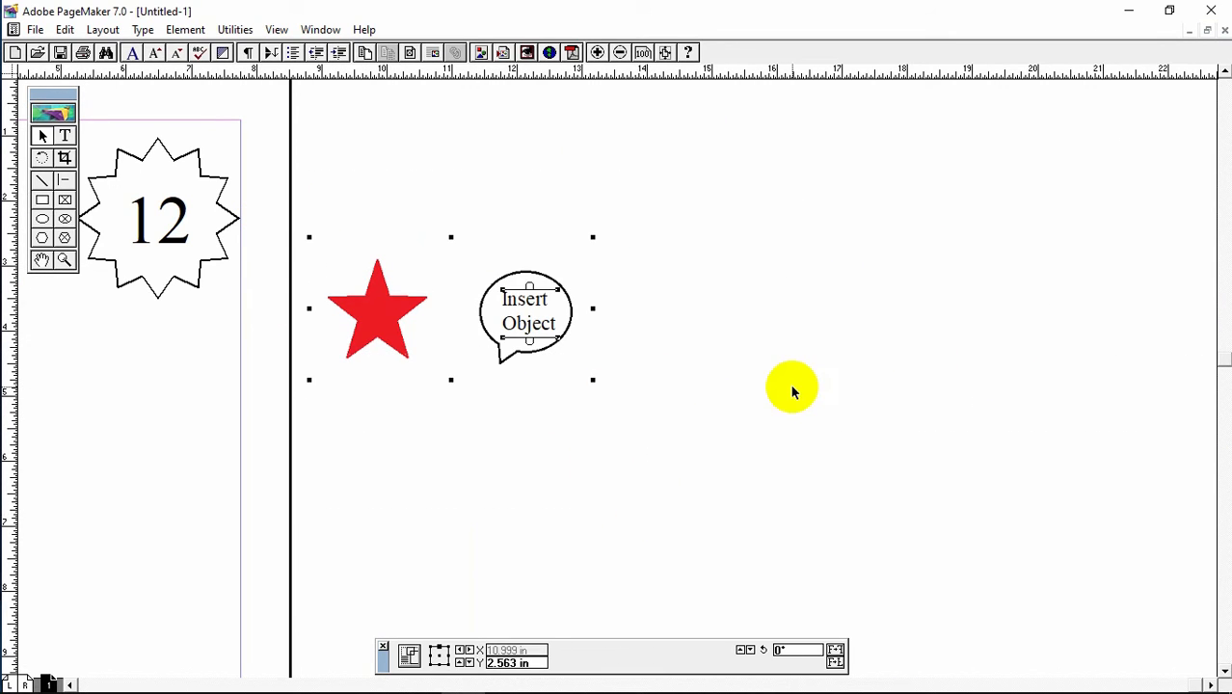
key("Delete")
left_click_drag(324, 379, 482, 464)
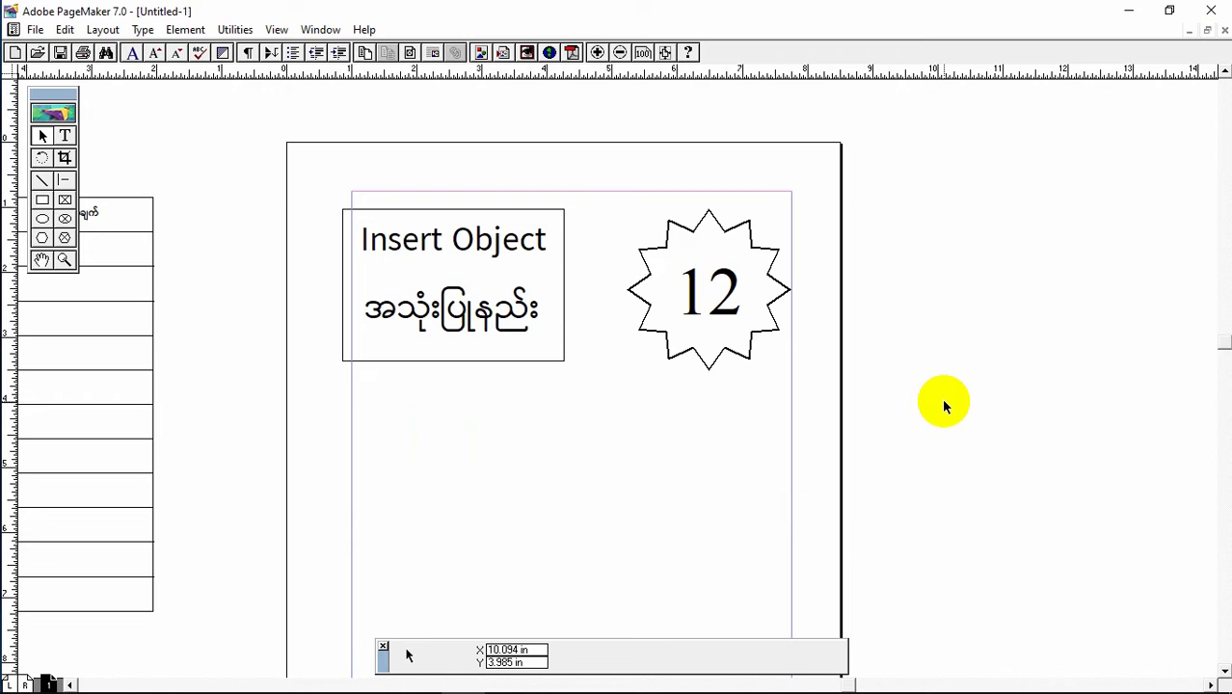
left_click(65, 29)
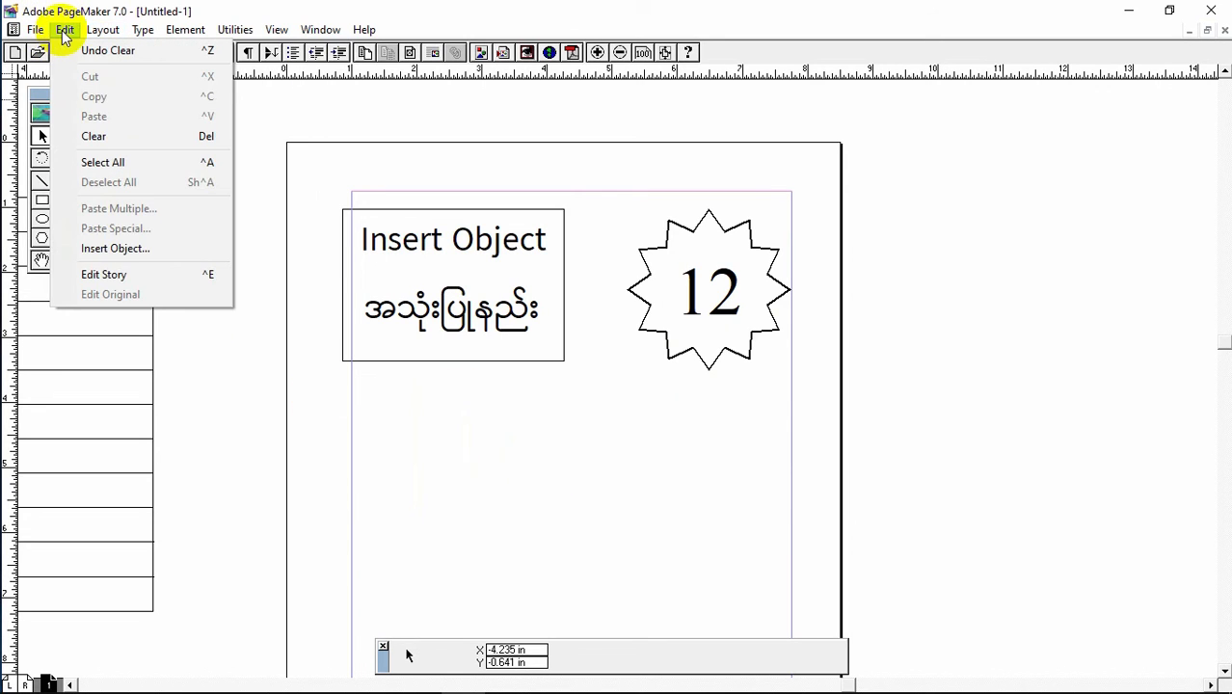
left_click(712, 441)
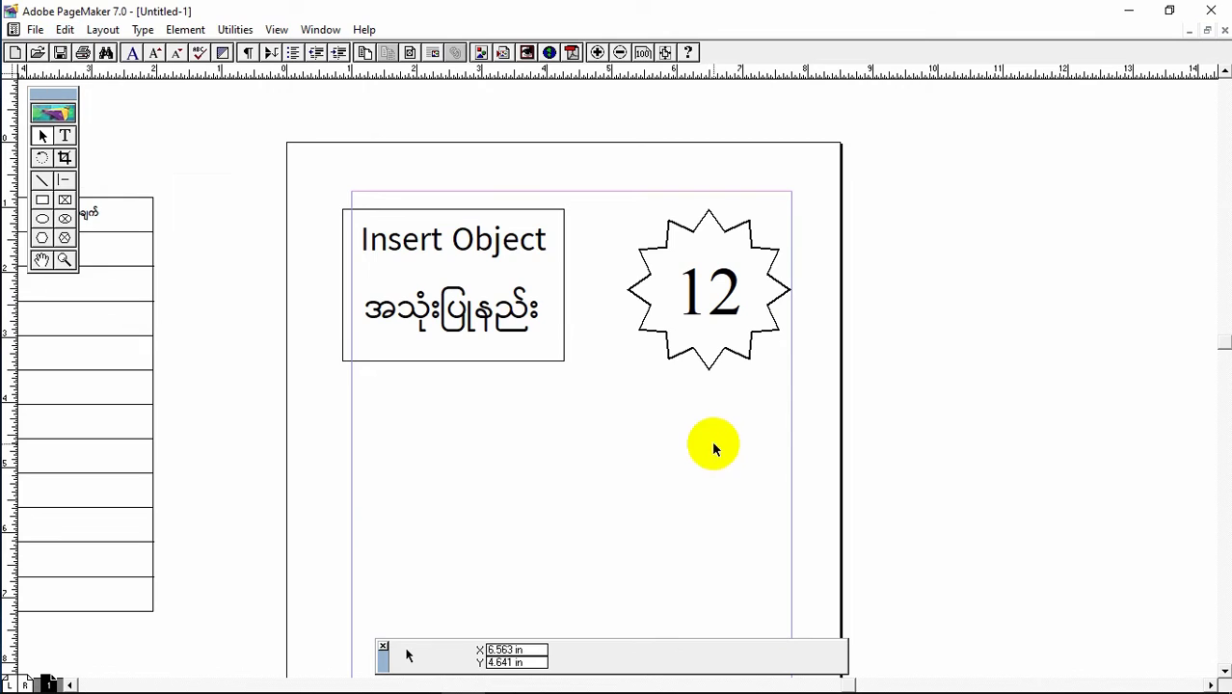
Step: Reopen the inserted Word object for editing and delete its text box and numbered star
double_click(521, 302)
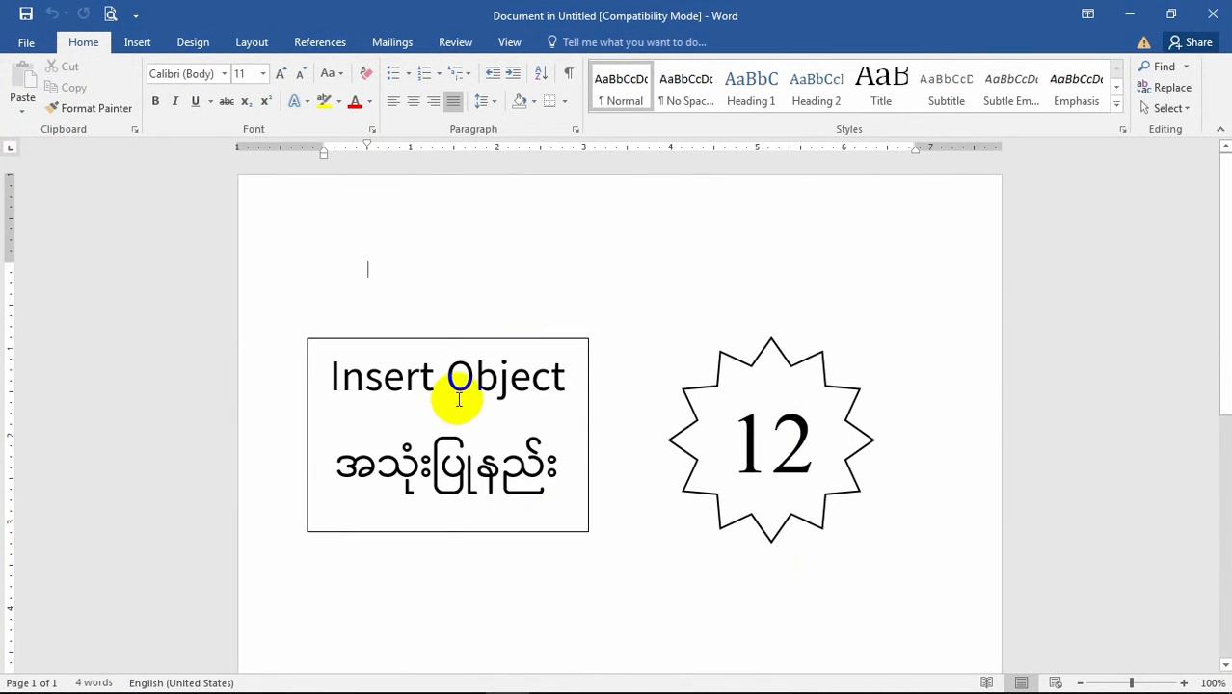
left_click(438, 388)
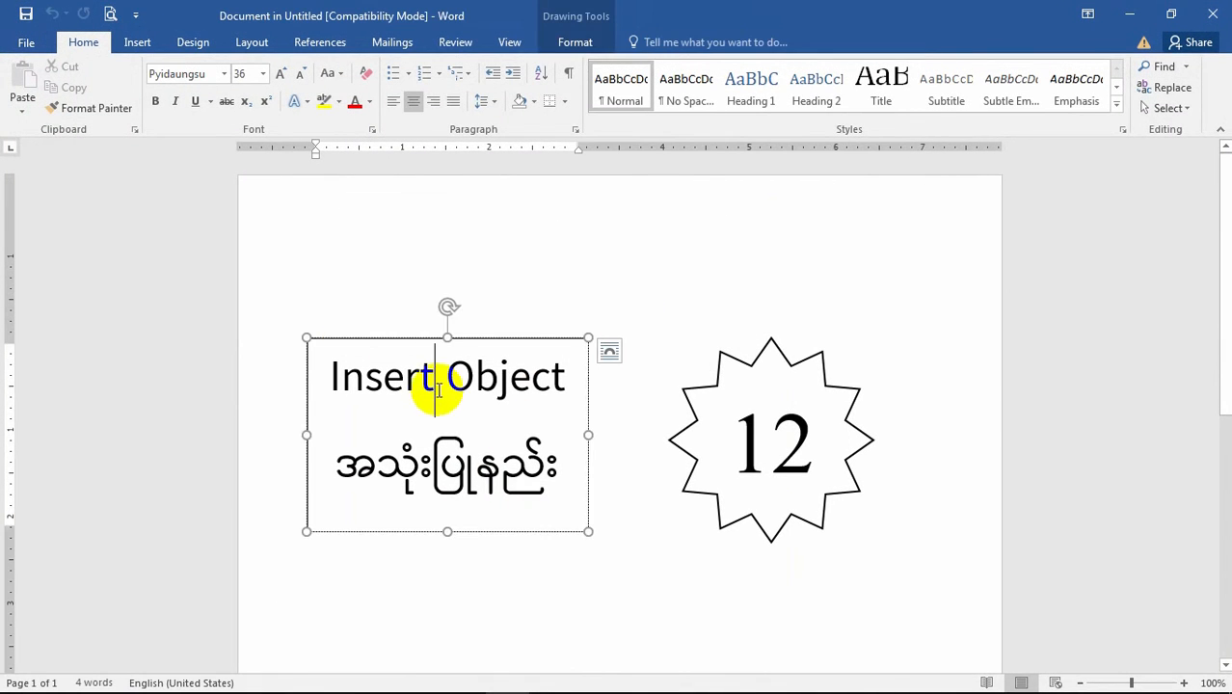
left_click(445, 328)
left_click(446, 337)
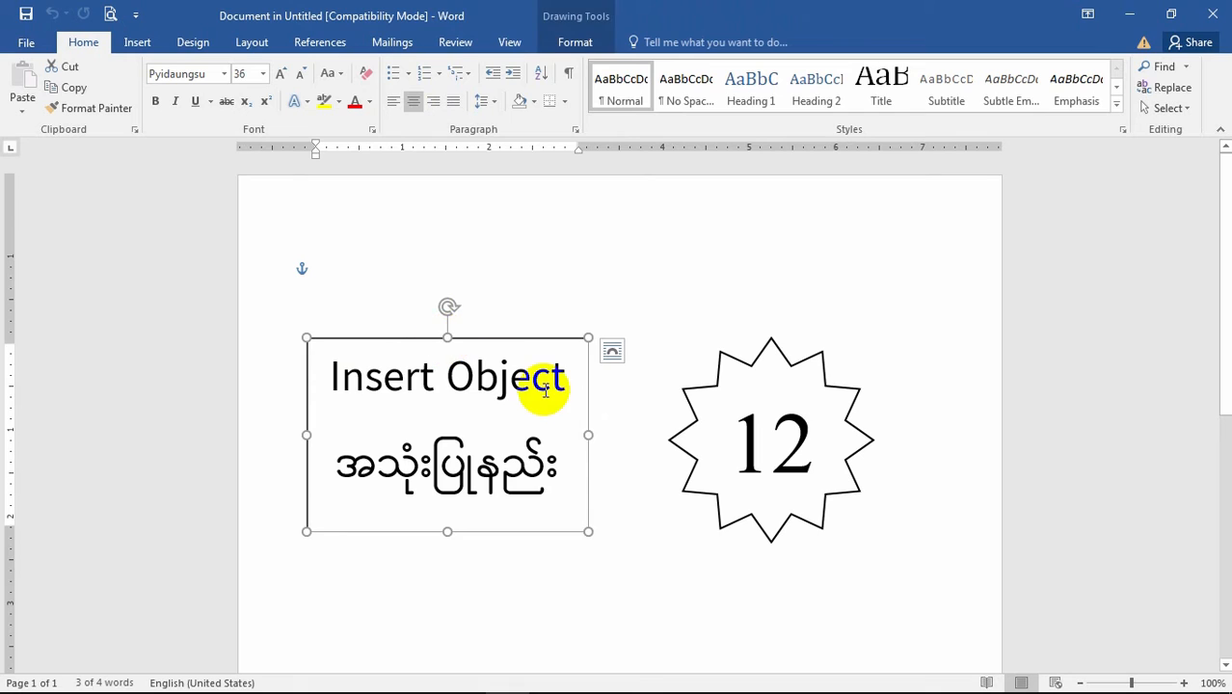
key("Delete")
left_click(792, 359)
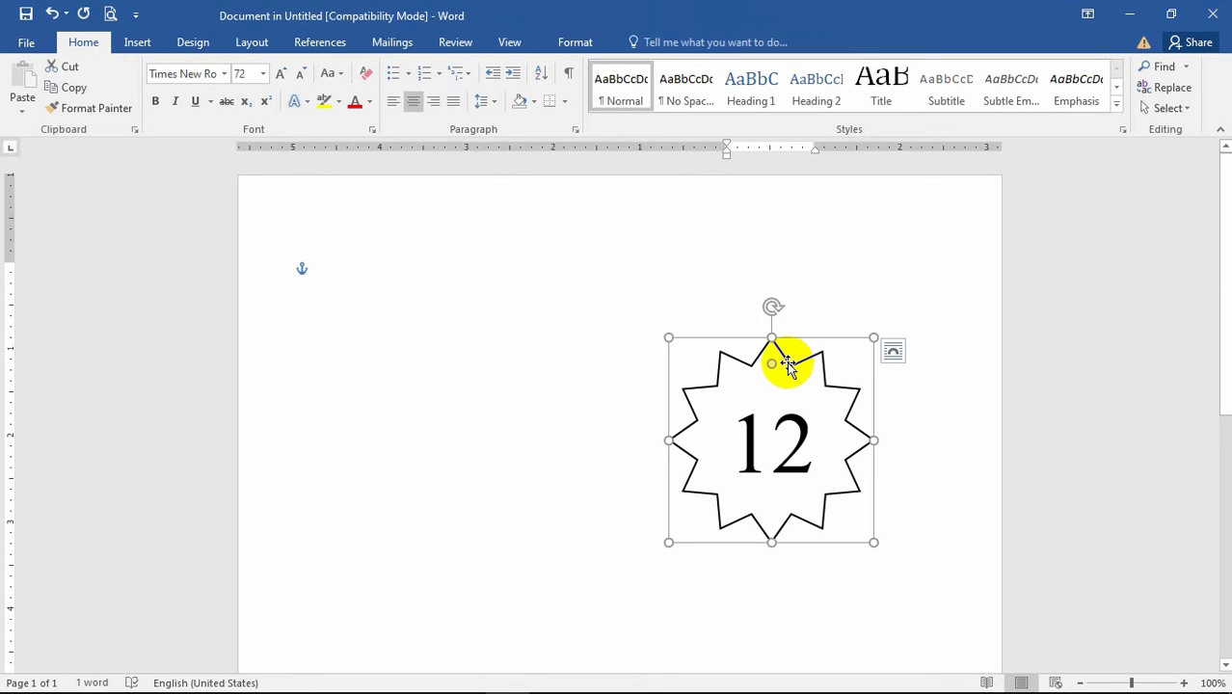
key("Delete")
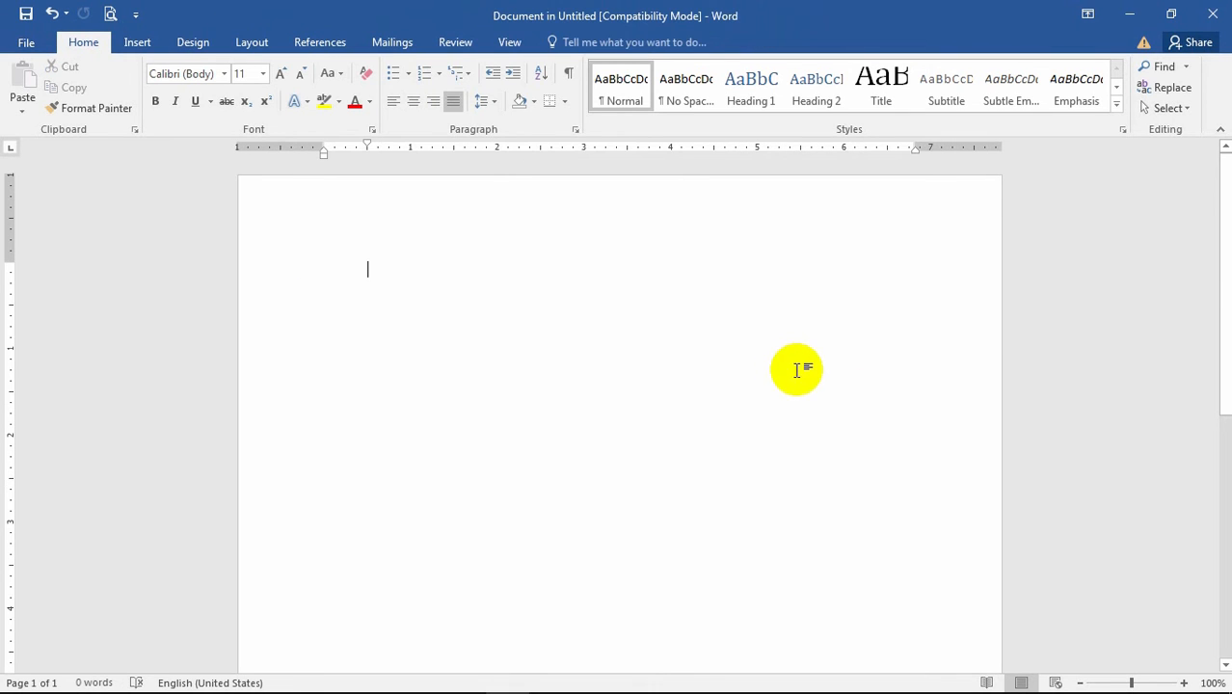
Step: Insert the pictures woman-4246954_1920.jpg and woman-g6525800a6_1280.jpg from the Photo folder on drive D into the document
left_click(136, 44)
left_click(167, 97)
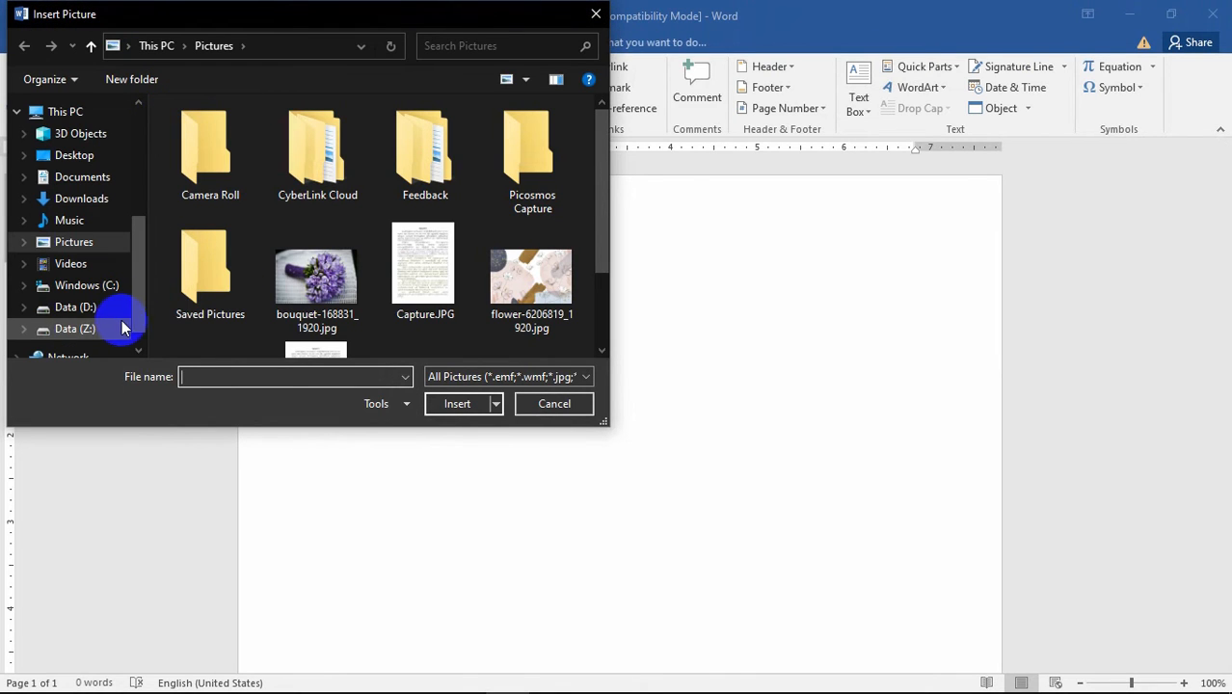
scroll(122, 328, "down", 1)
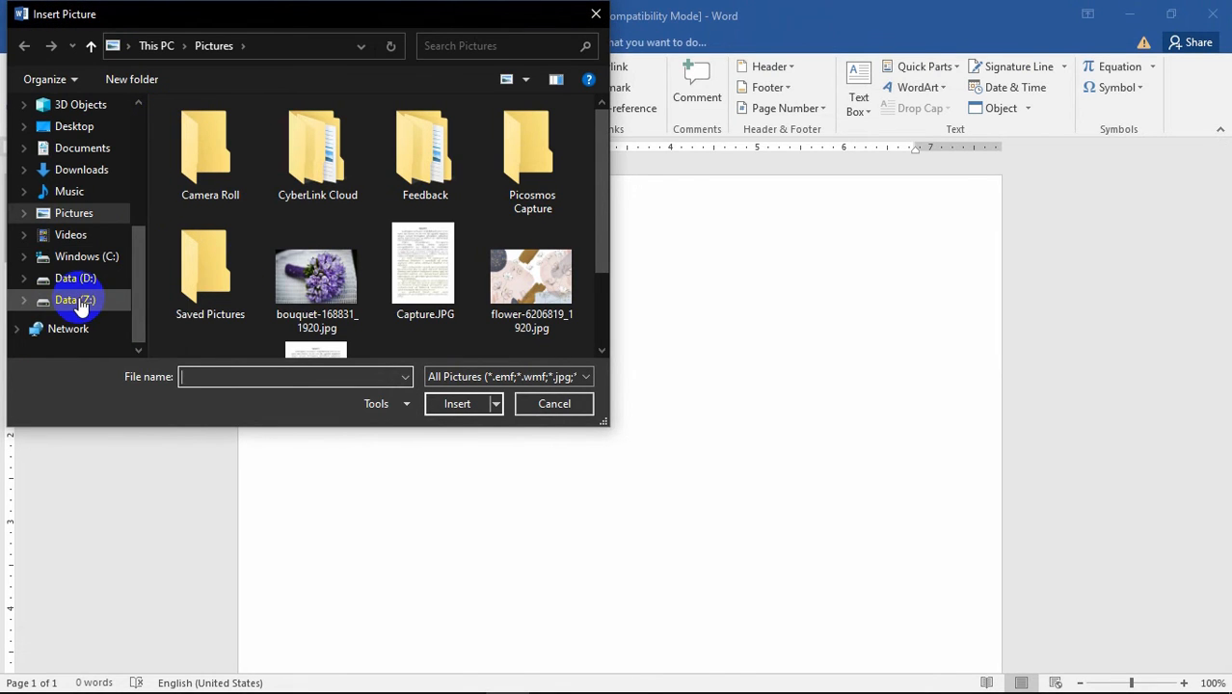
left_click(79, 280)
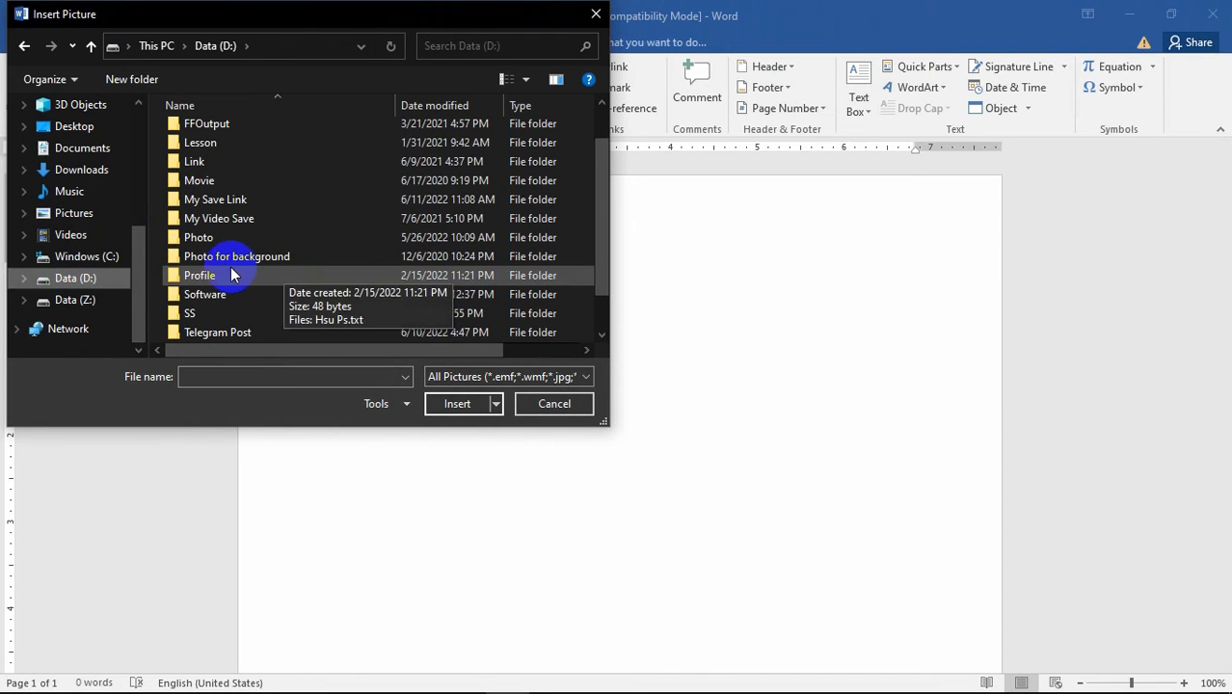
double_click(222, 237)
scroll(424, 279, "down", 3)
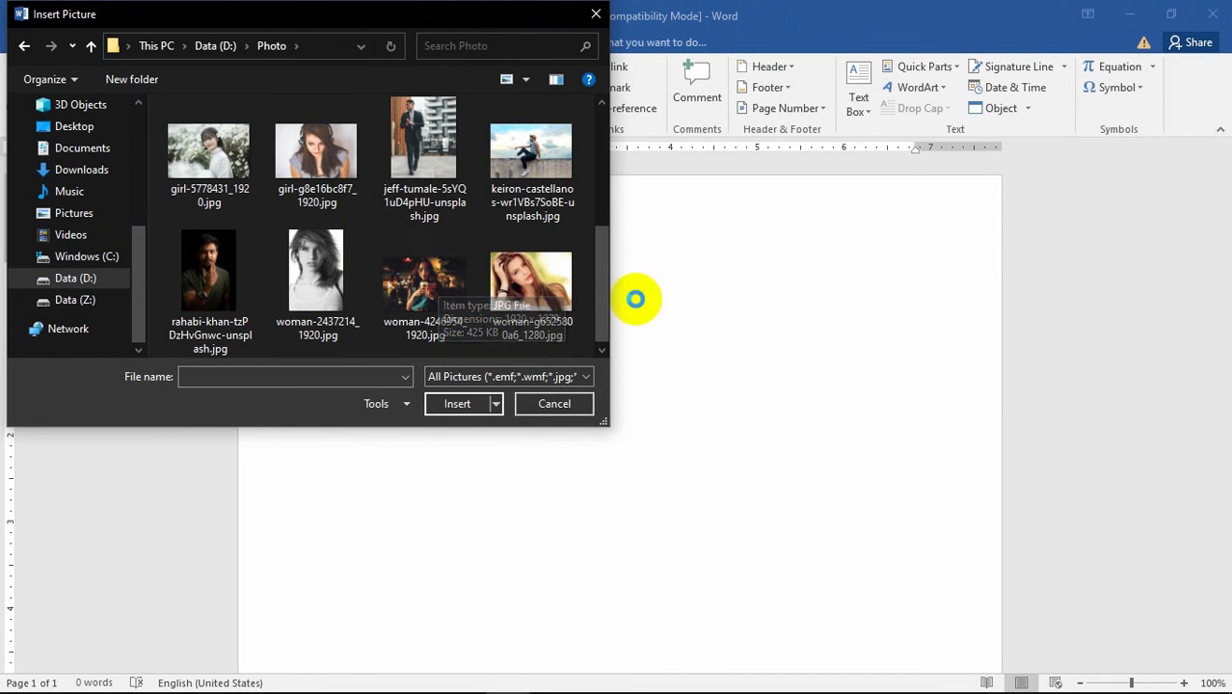
left_click(501, 285)
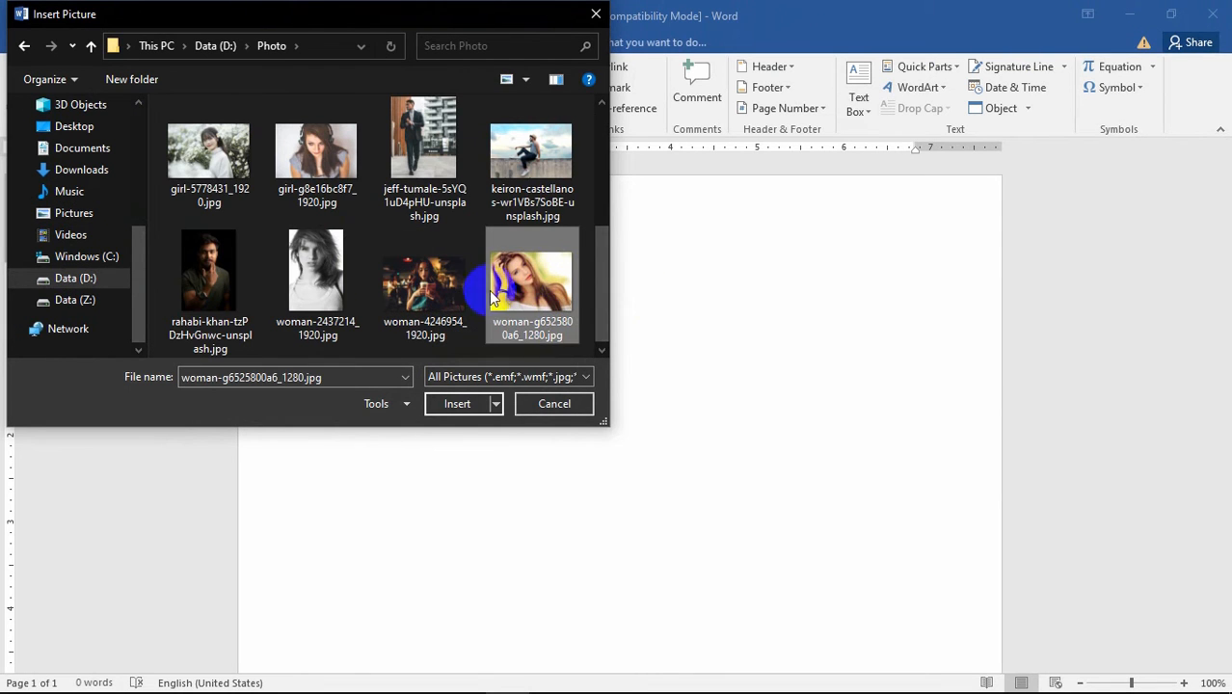
left_click(434, 294, "ctrl")
left_click(455, 403)
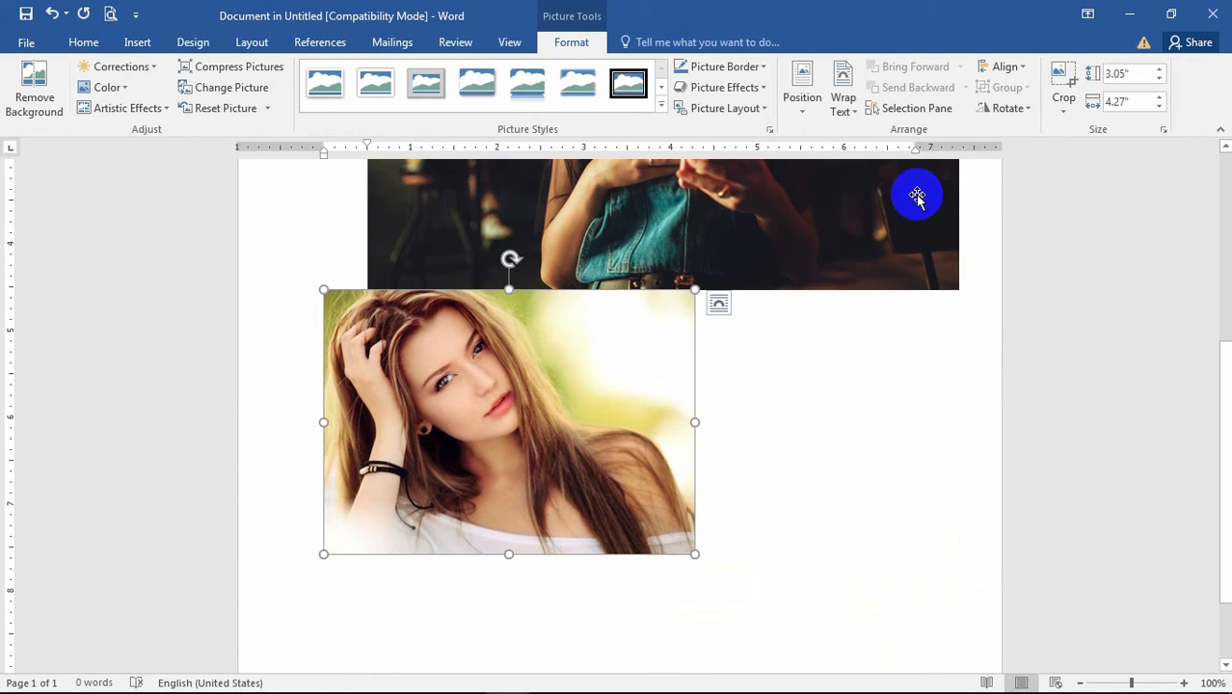
Step: Set the portrait picture's text wrapping to Through and move it lower on the page, clear of the café picture
left_click(858, 108)
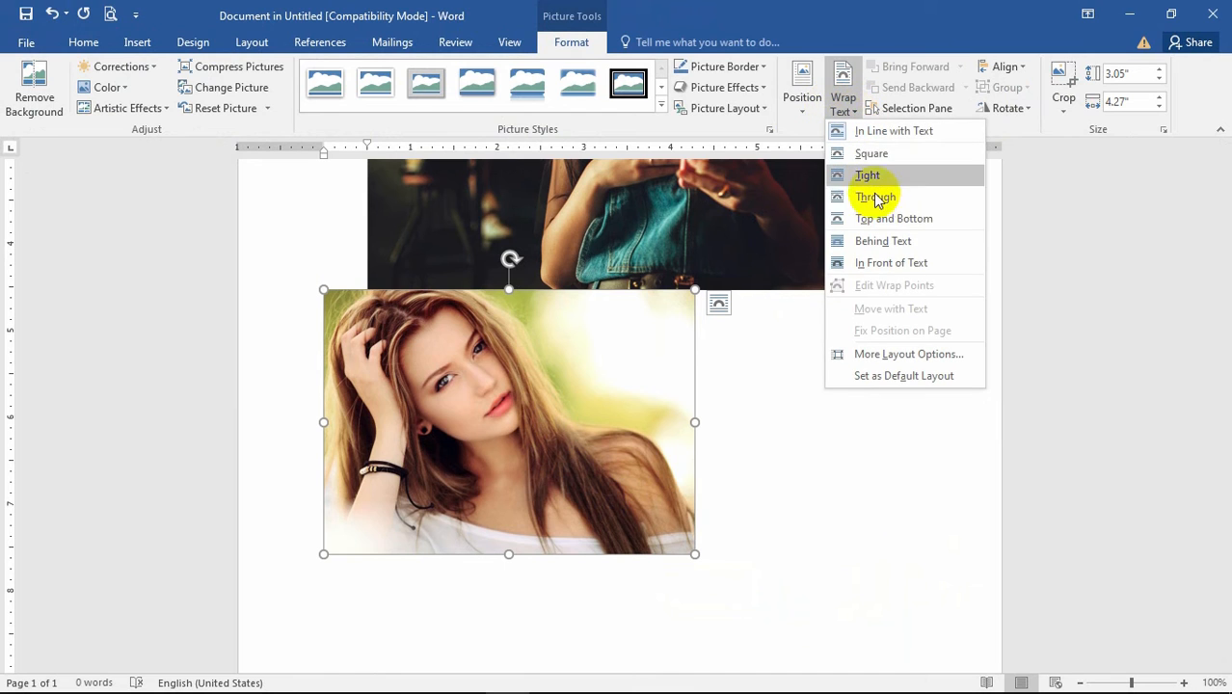
left_click(874, 195)
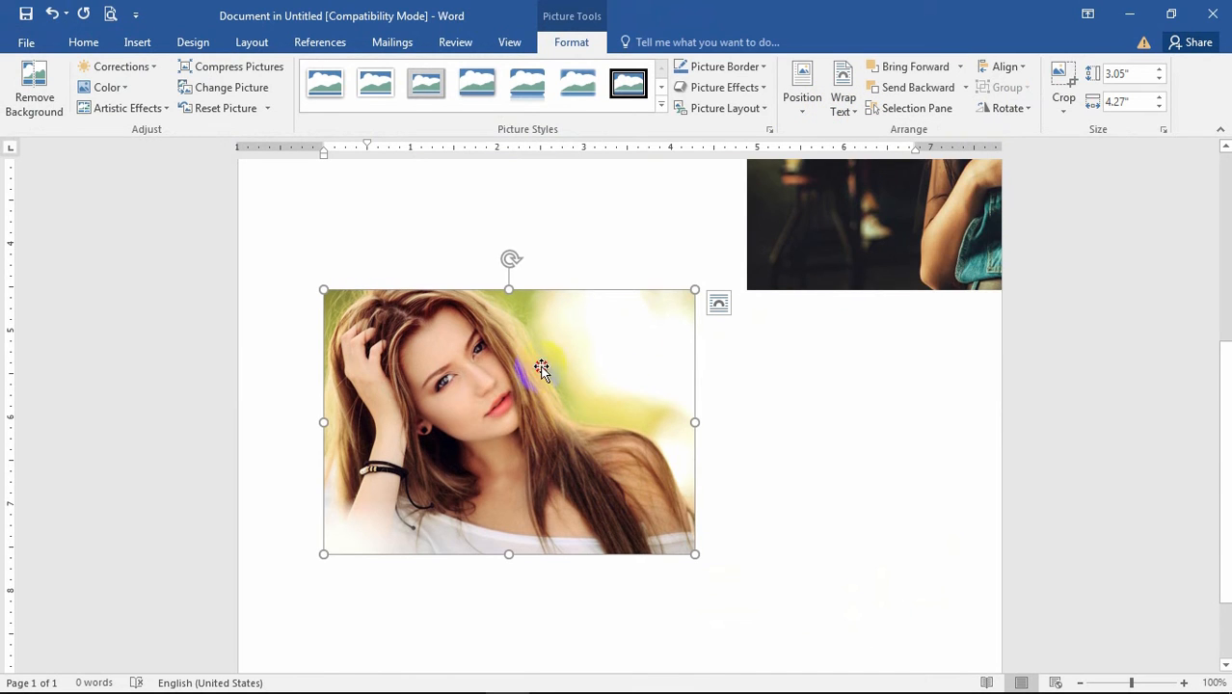
left_click_drag(542, 365, 646, 511)
scroll(722, 373, "up", 3)
scroll(722, 373, "up", 5)
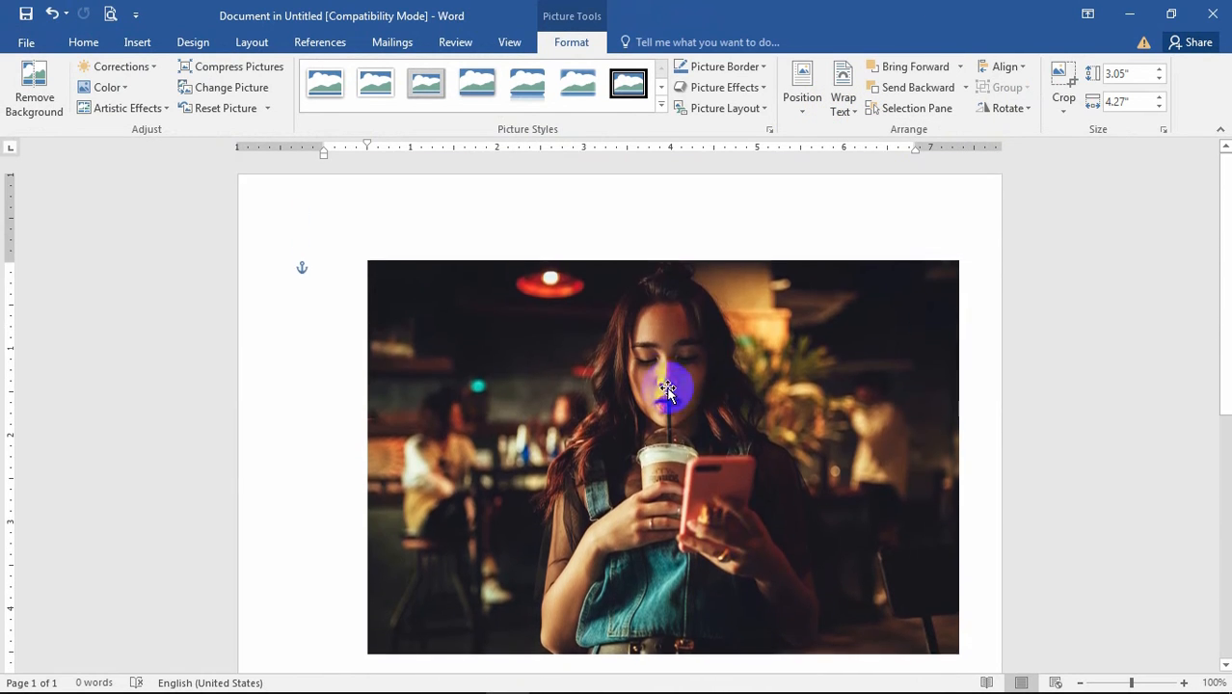
Step: Set the café picture's text wrapping to Through, then shrink it to about 2.51 by 3.76 in near the page's upper-left corner
left_click(660, 395)
left_click(855, 111)
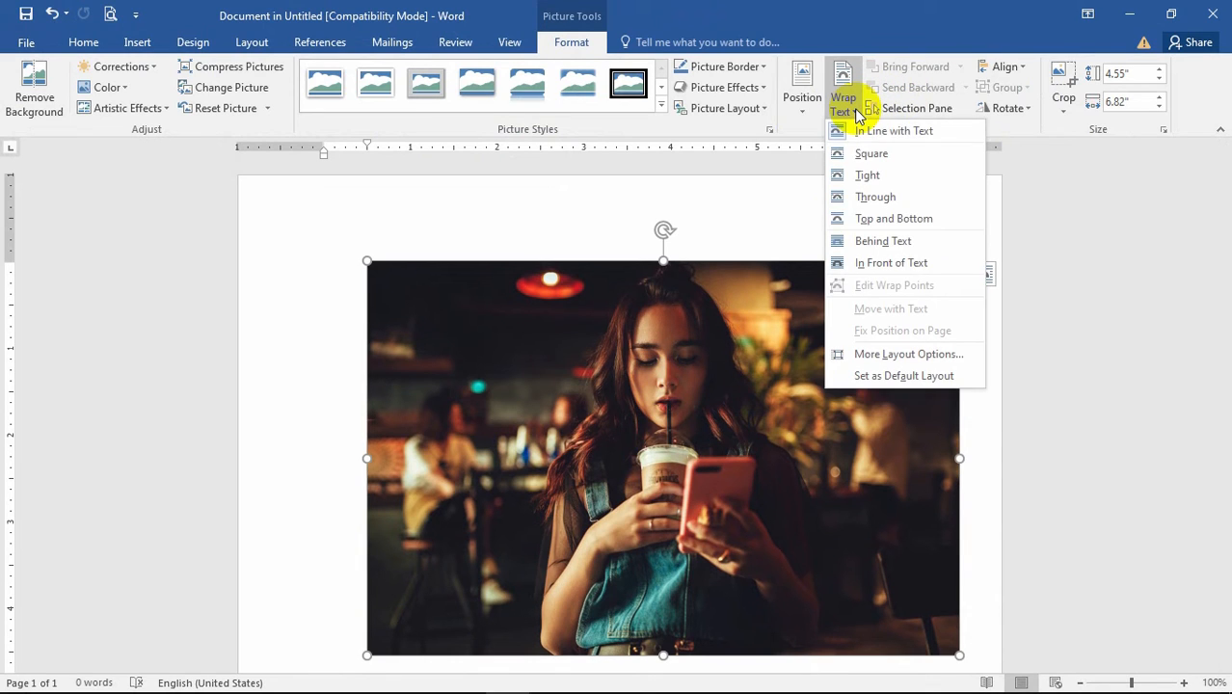
left_click(878, 193)
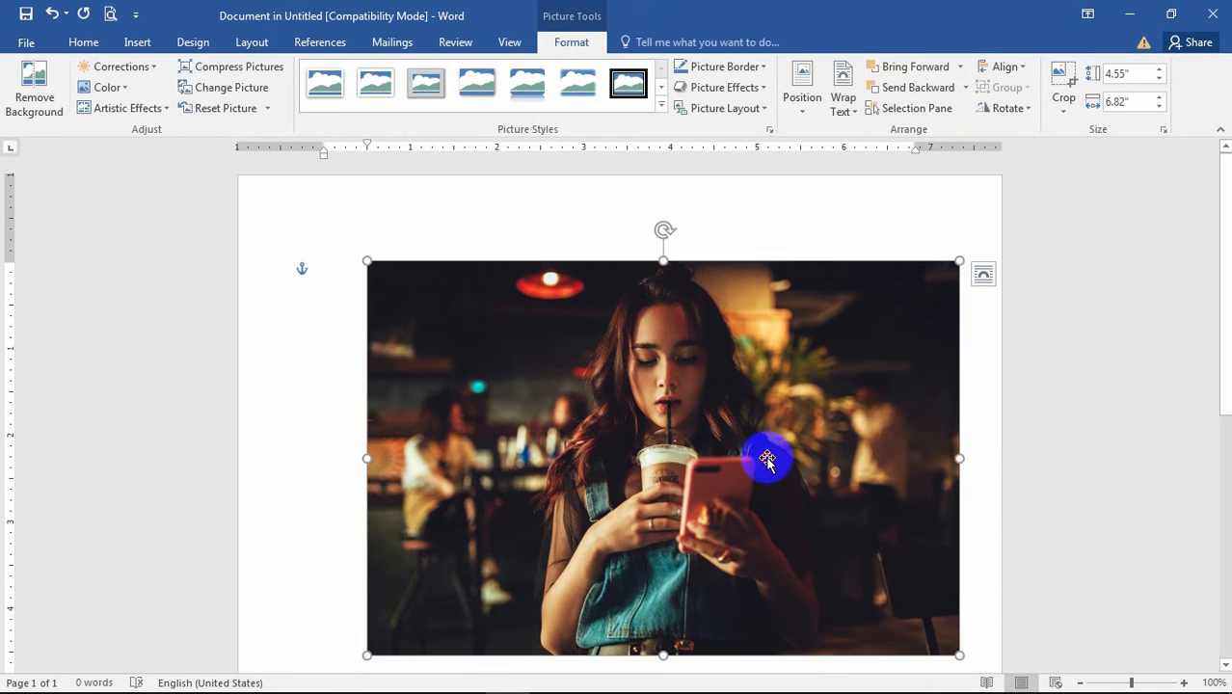
left_click_drag(768, 457, 701, 439)
left_click_drag(880, 645, 610, 445)
Step: Move the portrait picture up beside the café picture, to its right
scroll(678, 431, "down", 2)
scroll(678, 431, "down", 4)
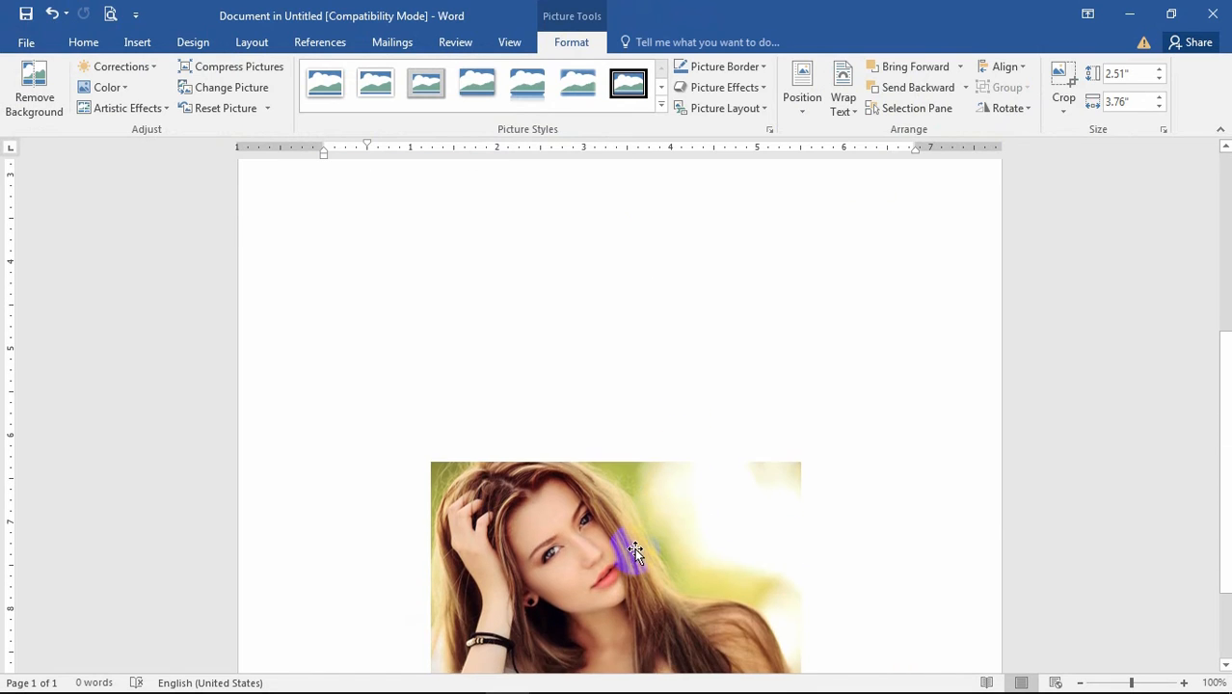
left_click_drag(574, 553, 713, 268)
scroll(792, 404, "up", 4)
scroll(792, 404, "up", 2)
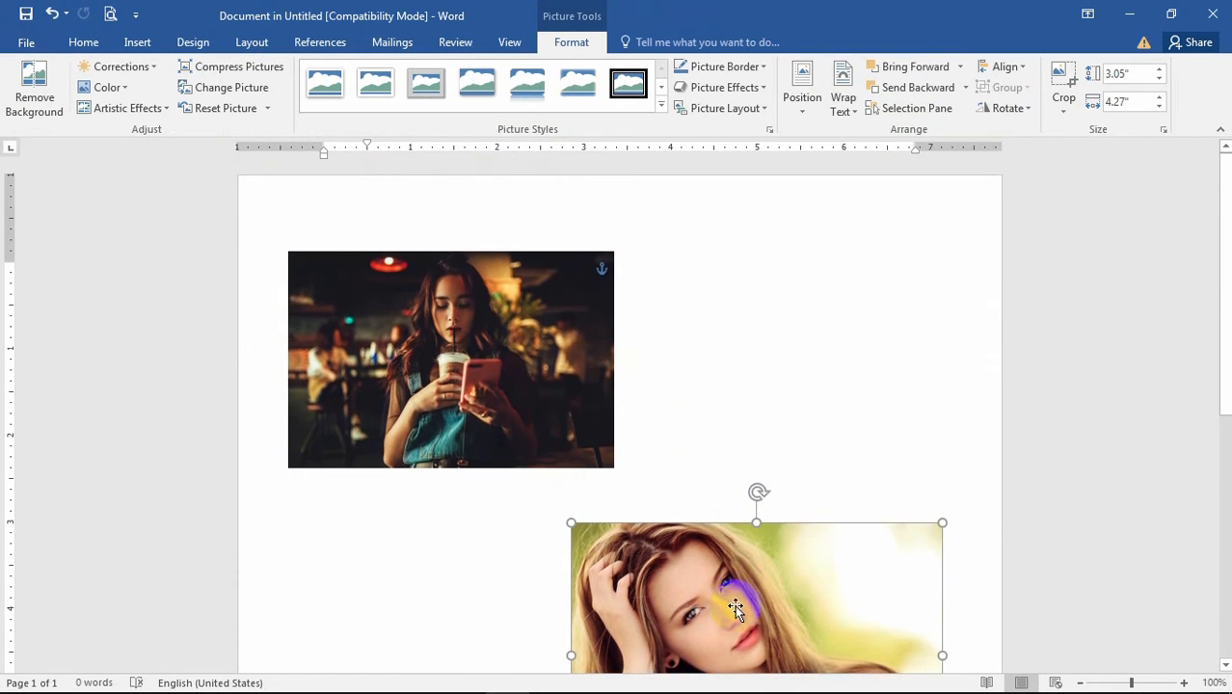
left_click_drag(736, 611, 788, 318)
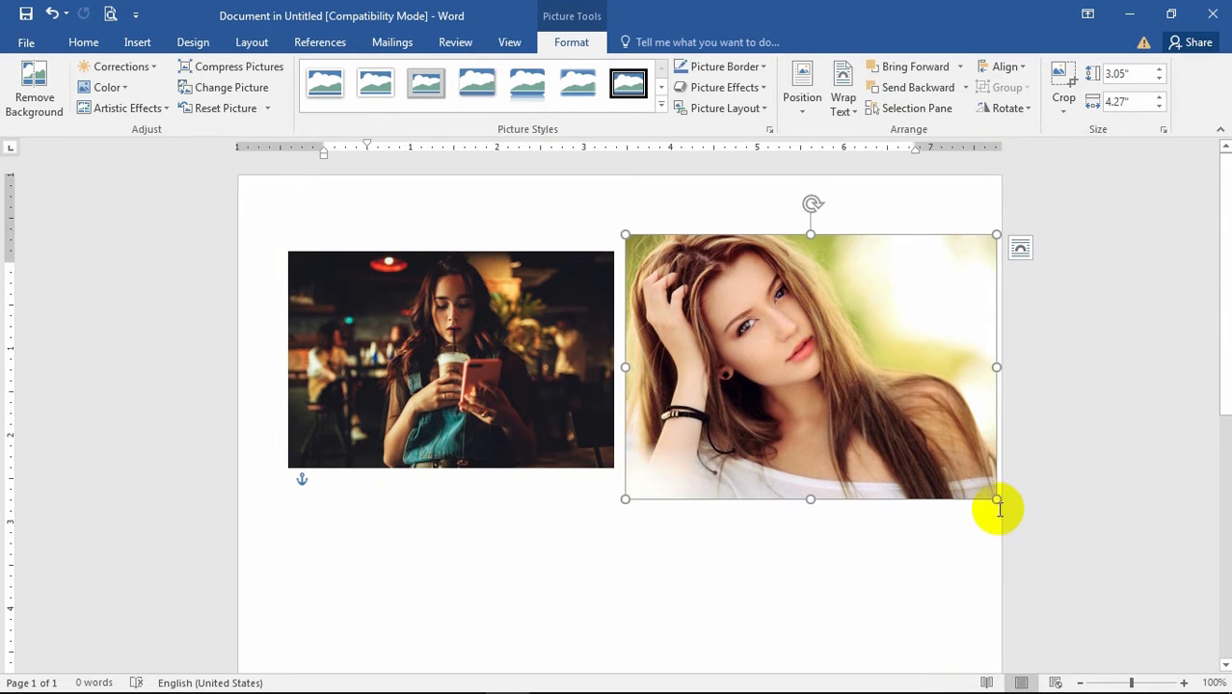
Step: Shrink the portrait picture from two opposite corners until its upper and lower edges roughly align with the café picture
left_click_drag(993, 499, 947, 464)
left_click_drag(624, 233, 653, 249)
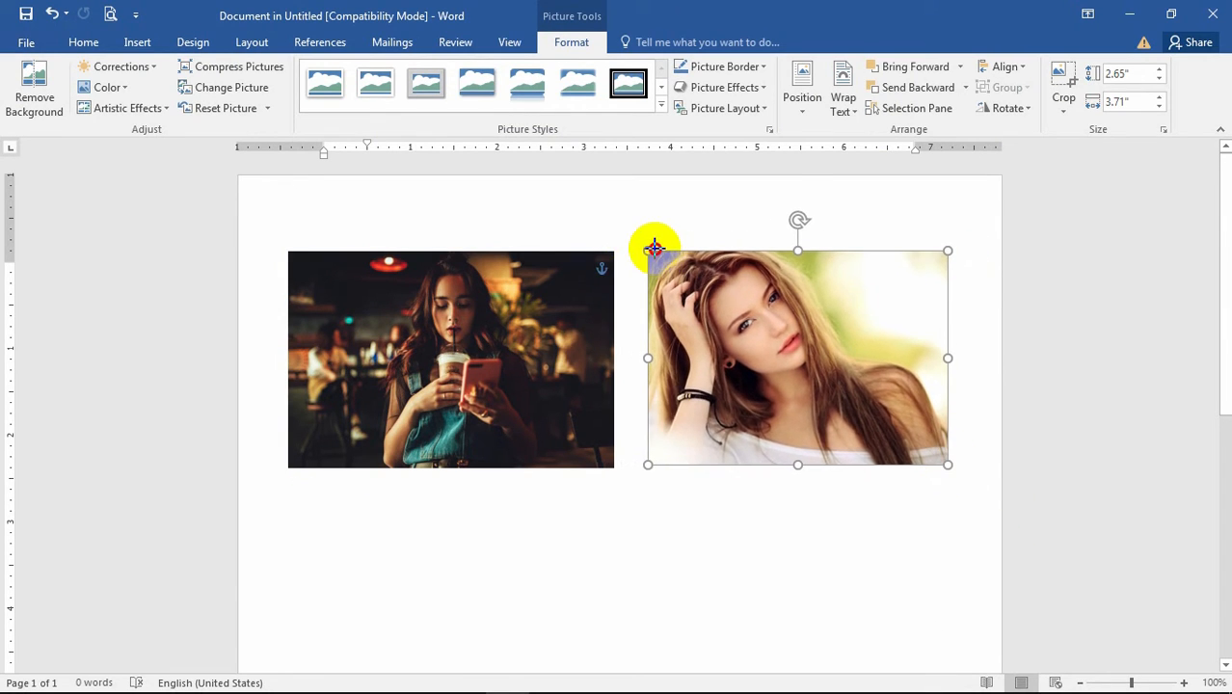
left_click(1092, 367)
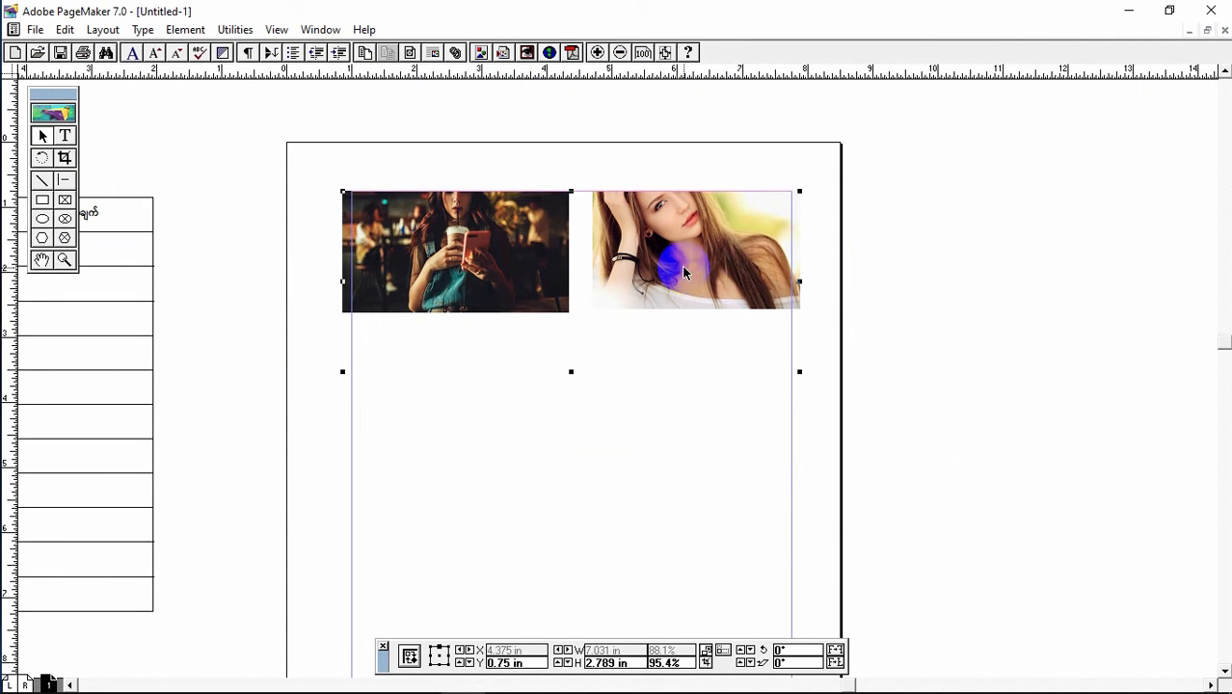
Step: Extend the Word object's crop frame upward to reveal both pictures in full, and reposition the object near the page's top margin
left_click_drag(684, 273, 702, 379)
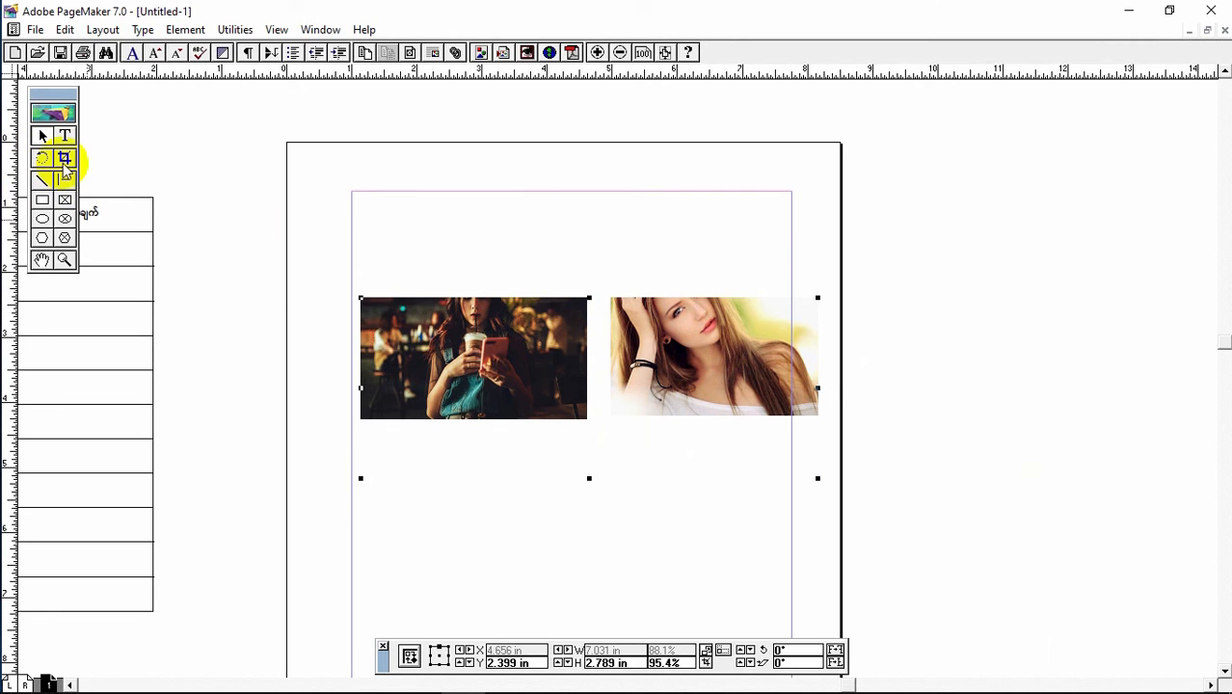
left_click(64, 159)
left_click_drag(595, 300, 599, 224)
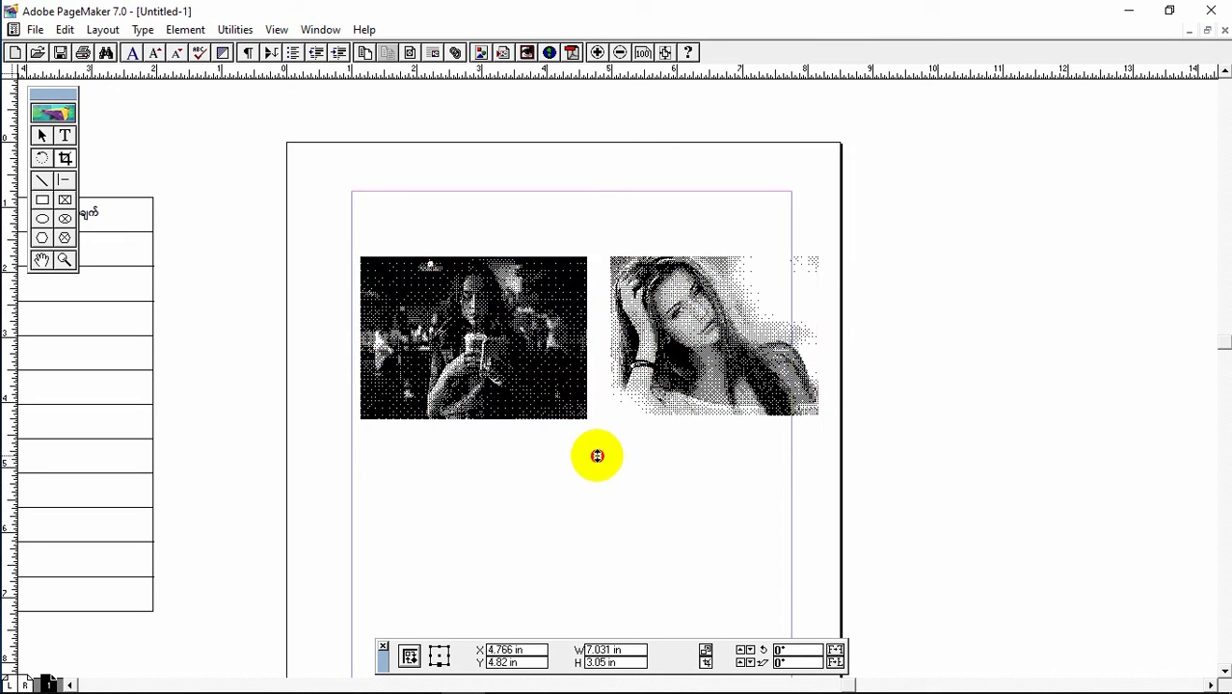
left_click(41, 137)
left_click_drag(524, 352, 497, 281)
left_click(1110, 297)
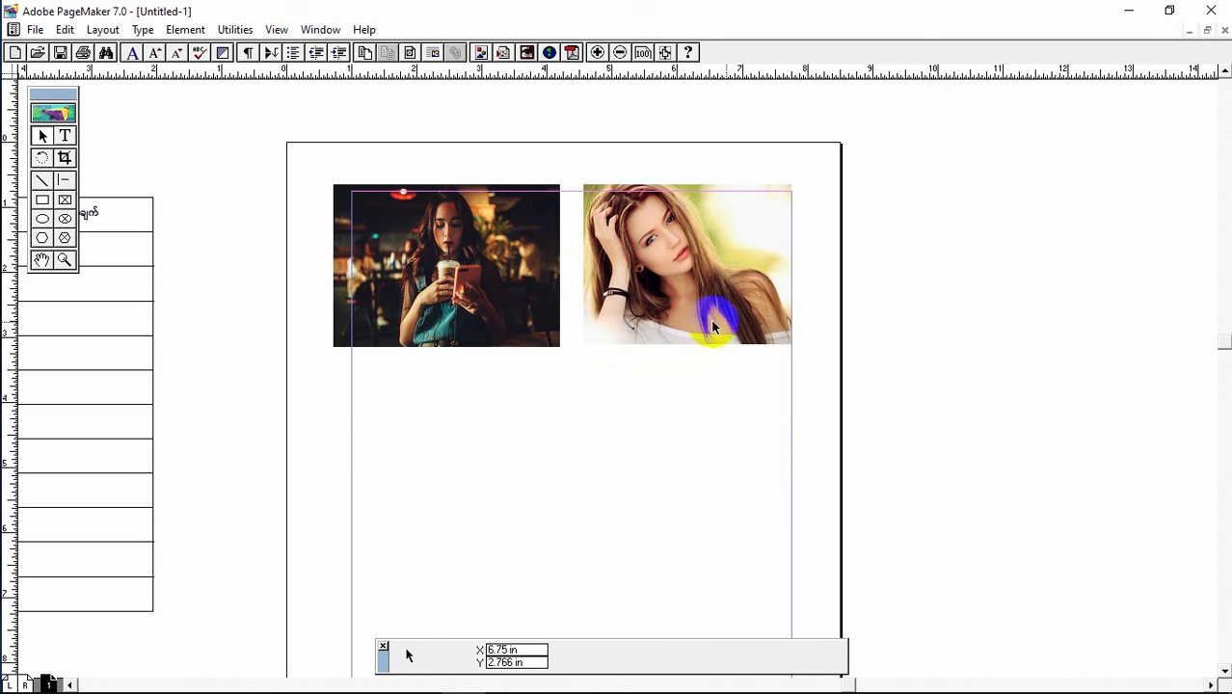
Step: Examine which object types can be newly created through Insert Object, from Adobe Photoshop Image to Windows Media Player, without inserting one
left_click(65, 29)
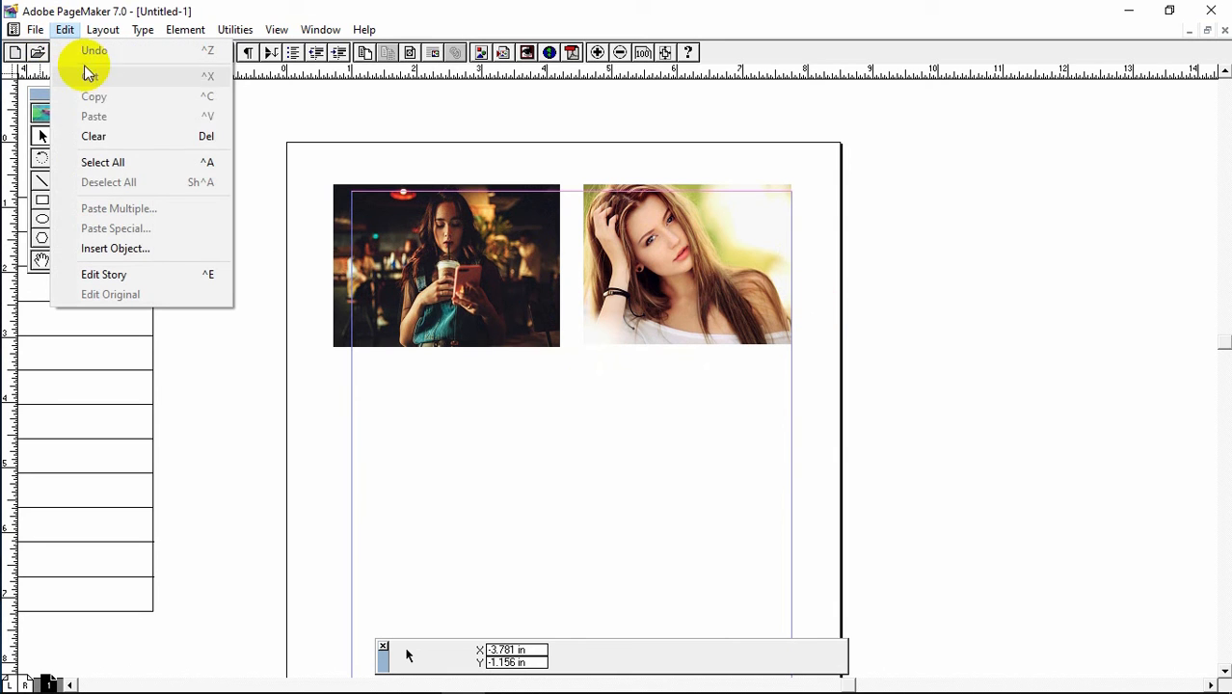
left_click(161, 249)
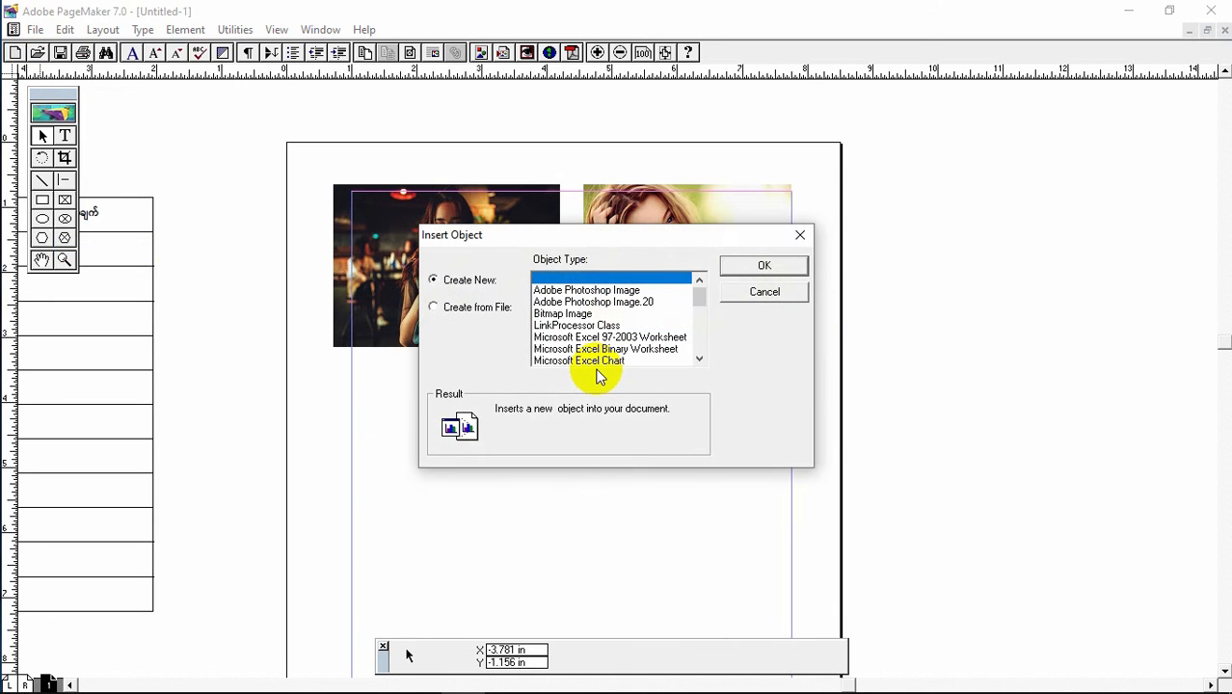
scroll(611, 290, "down", 1)
scroll(610, 285, "up", 1)
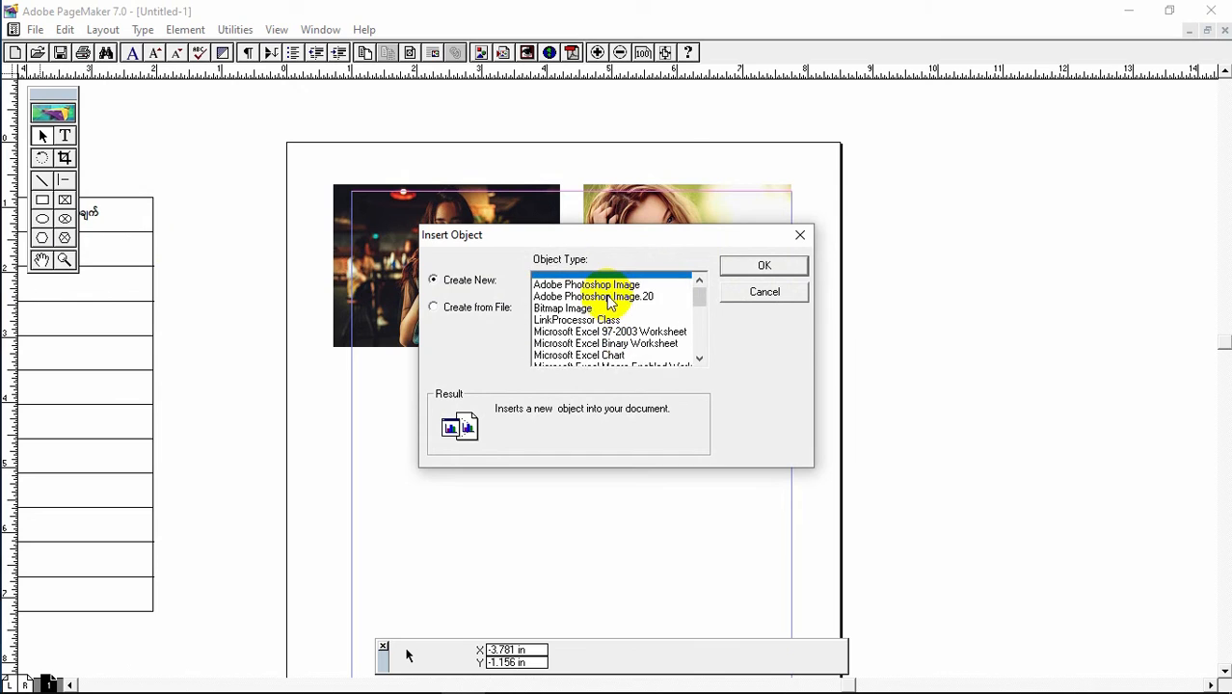
scroll(607, 308, "down", 6)
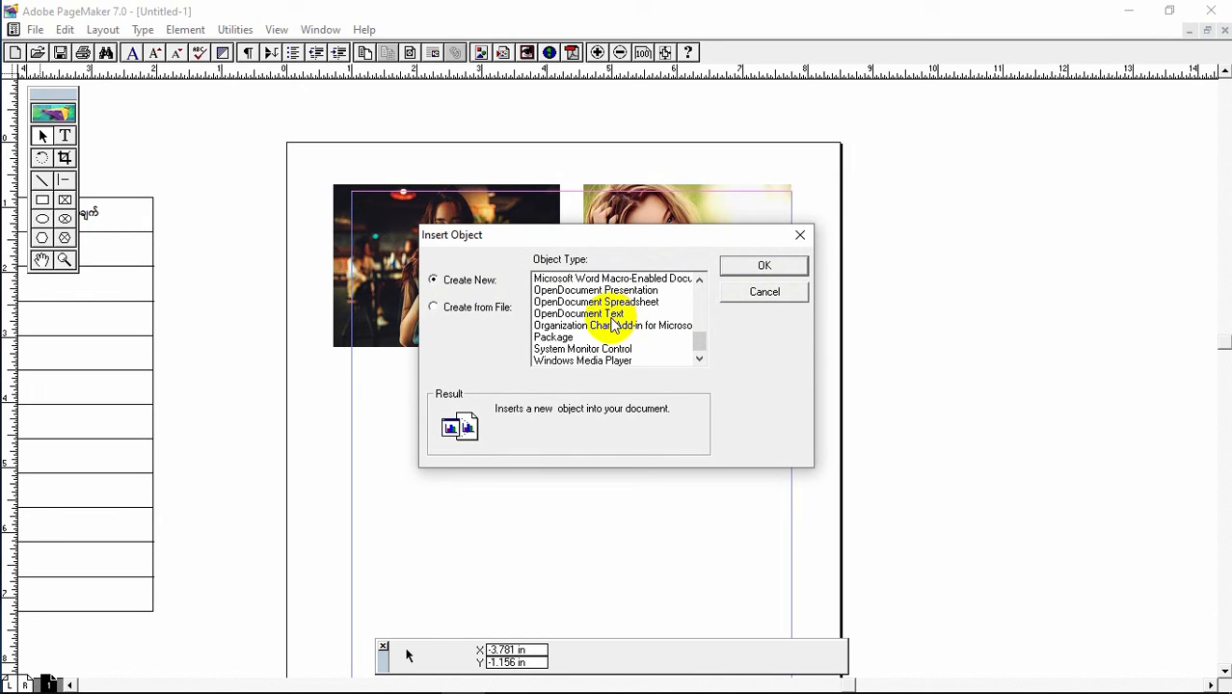
scroll(614, 327, "up", 2)
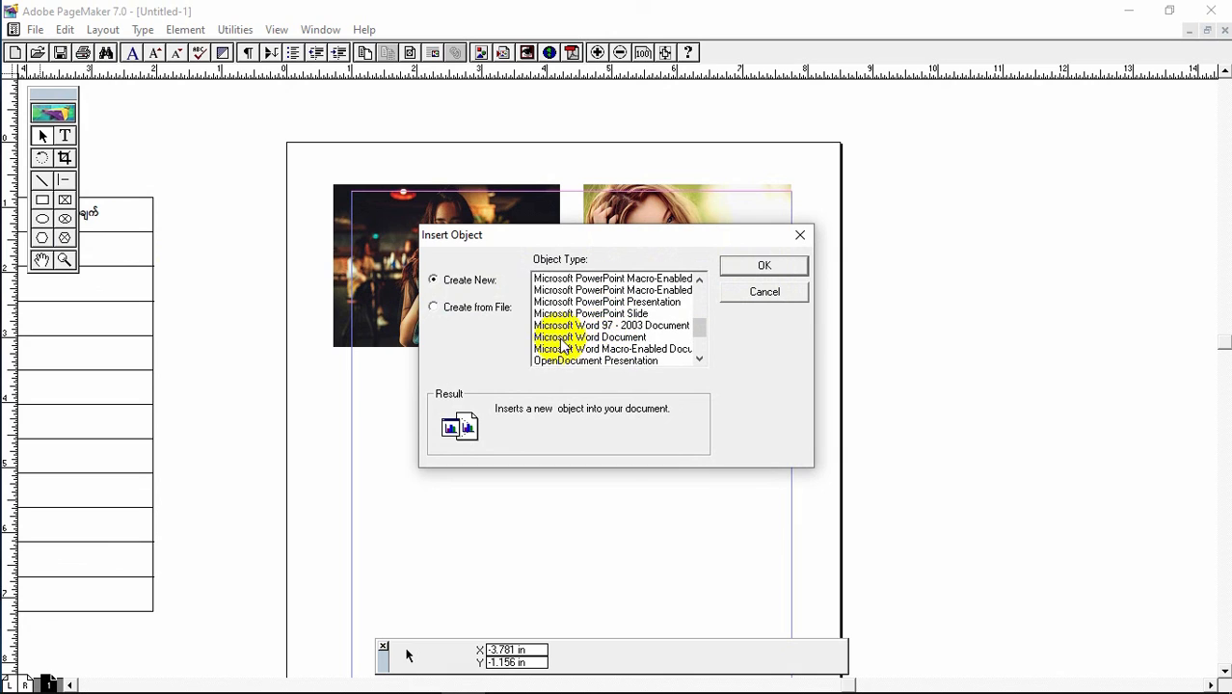
scroll(619, 325, "up", 5)
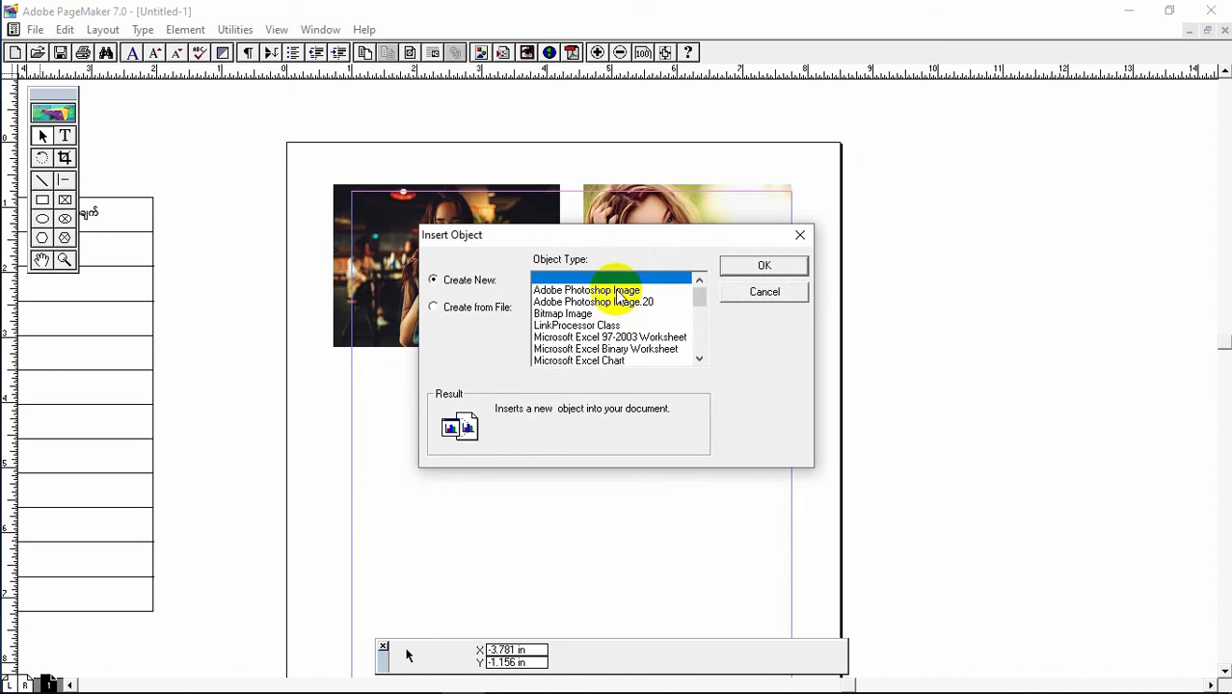
left_click(602, 291)
scroll(626, 320, "down", 3)
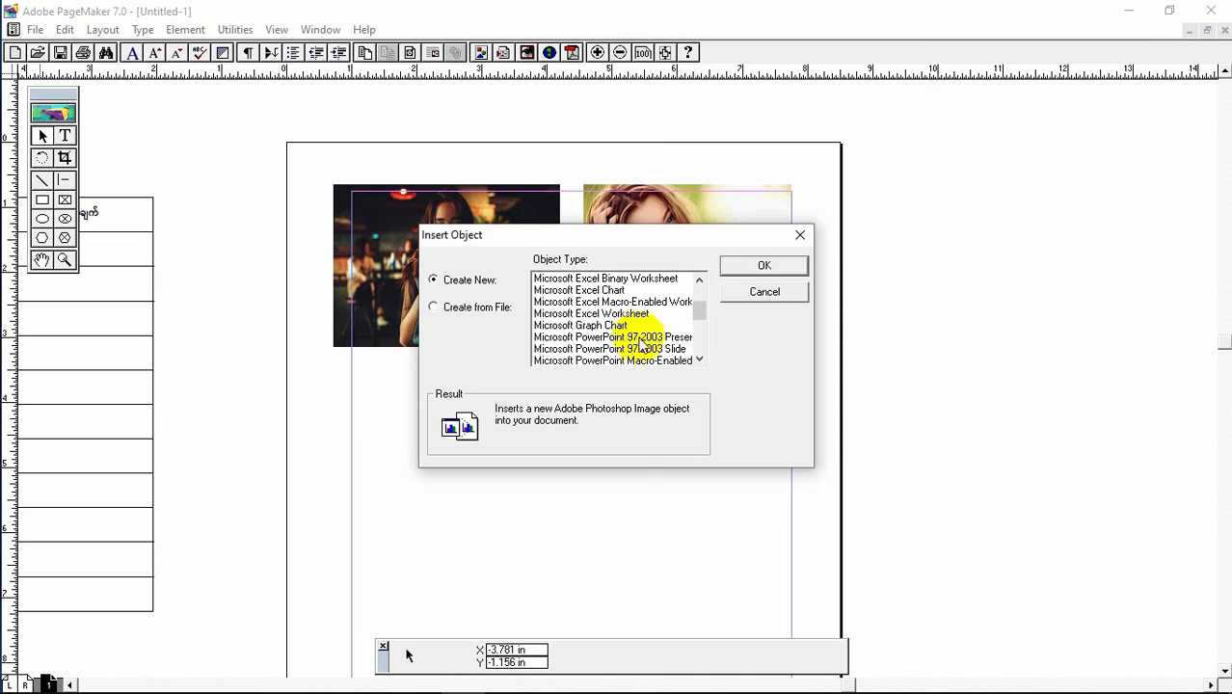
scroll(626, 330, "down", 4)
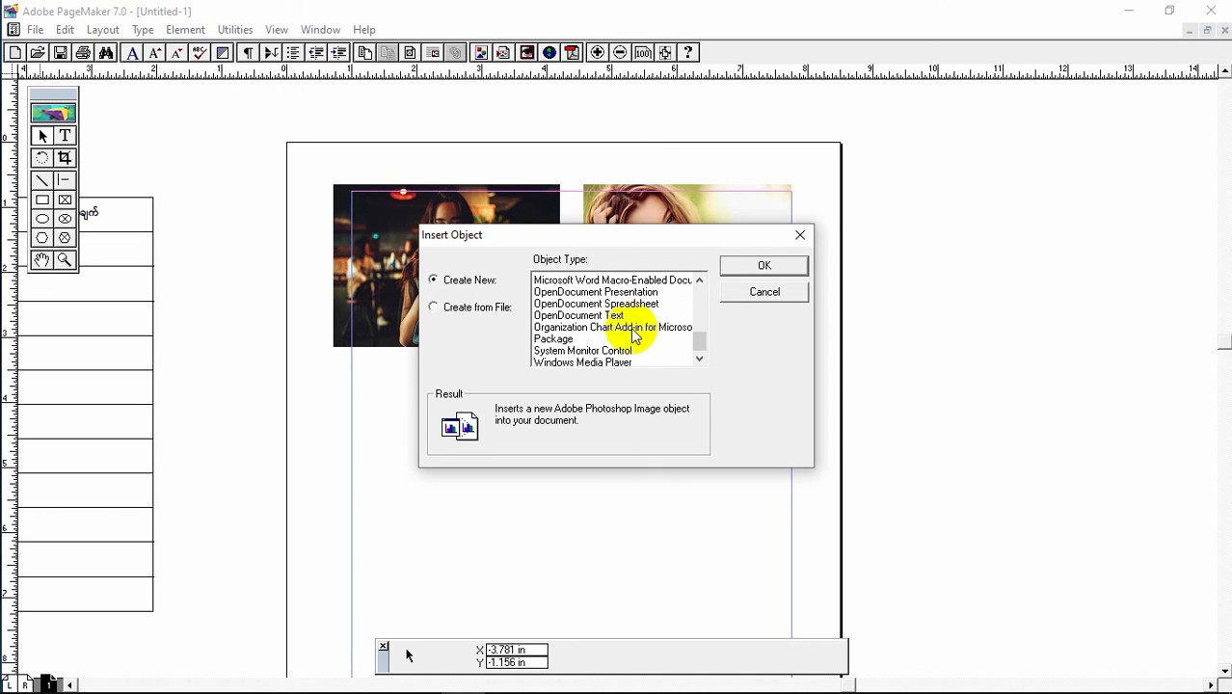
scroll(632, 329, "up", 4)
scroll(599, 331, "up", 3)
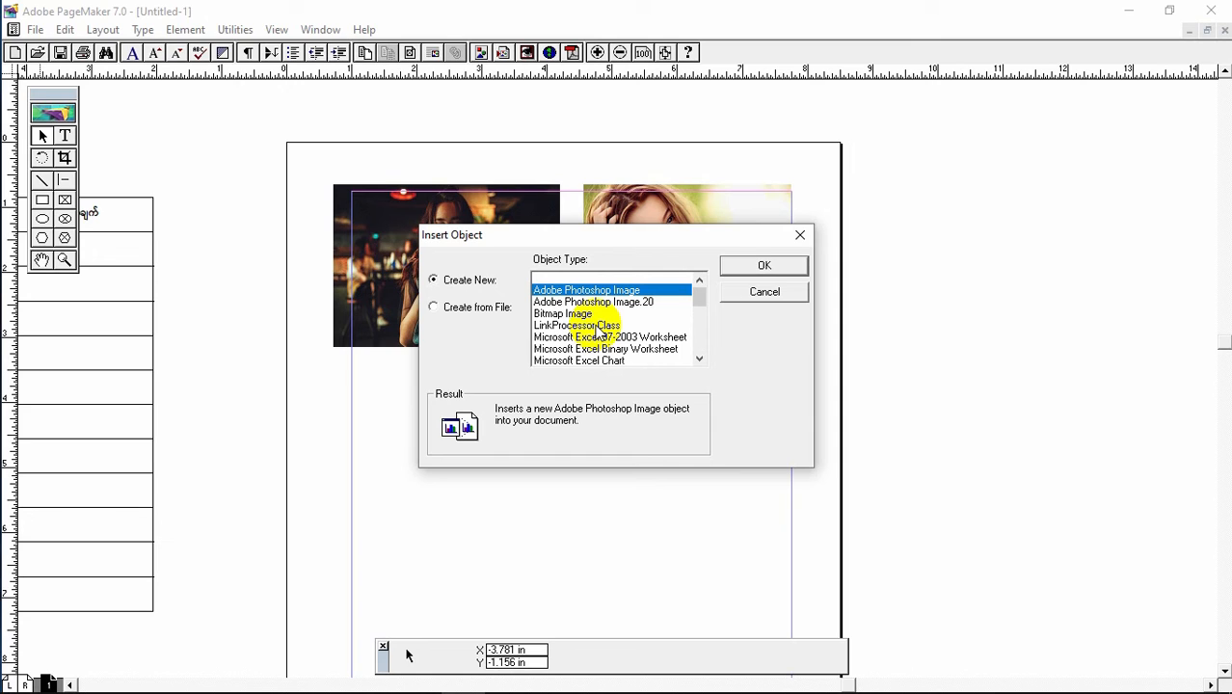
left_click(766, 292)
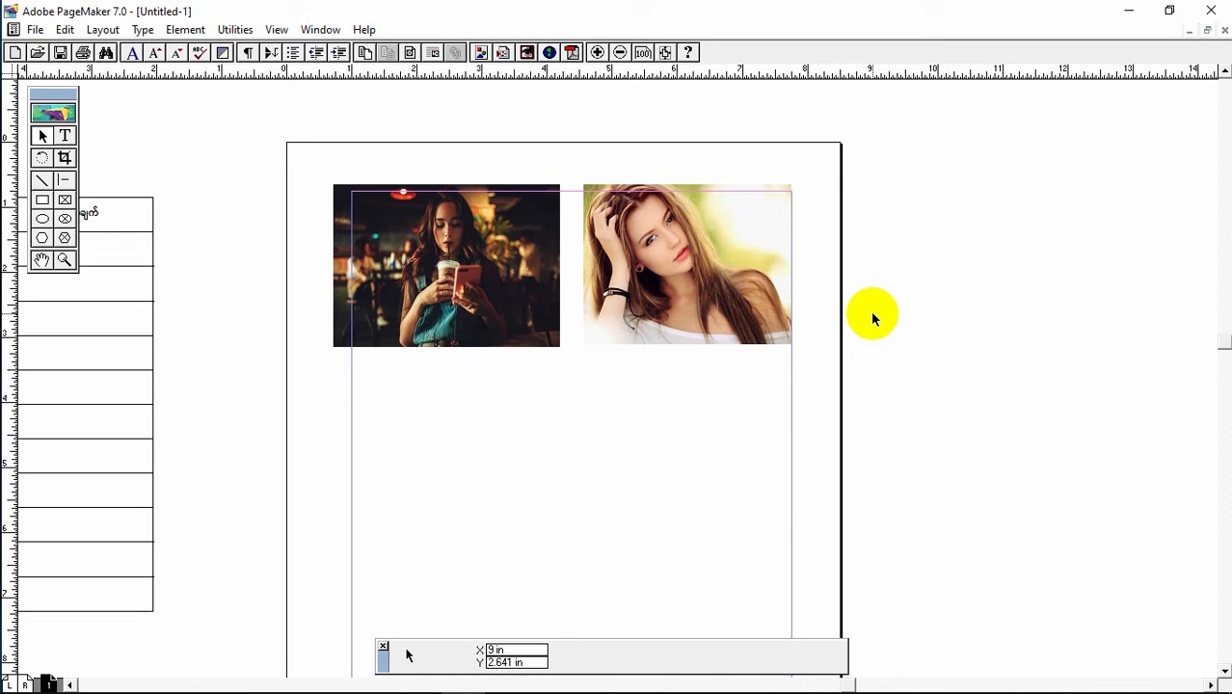
Step: Save the publication to the Desktop under the name Pm Insert Object
left_click(34, 29)
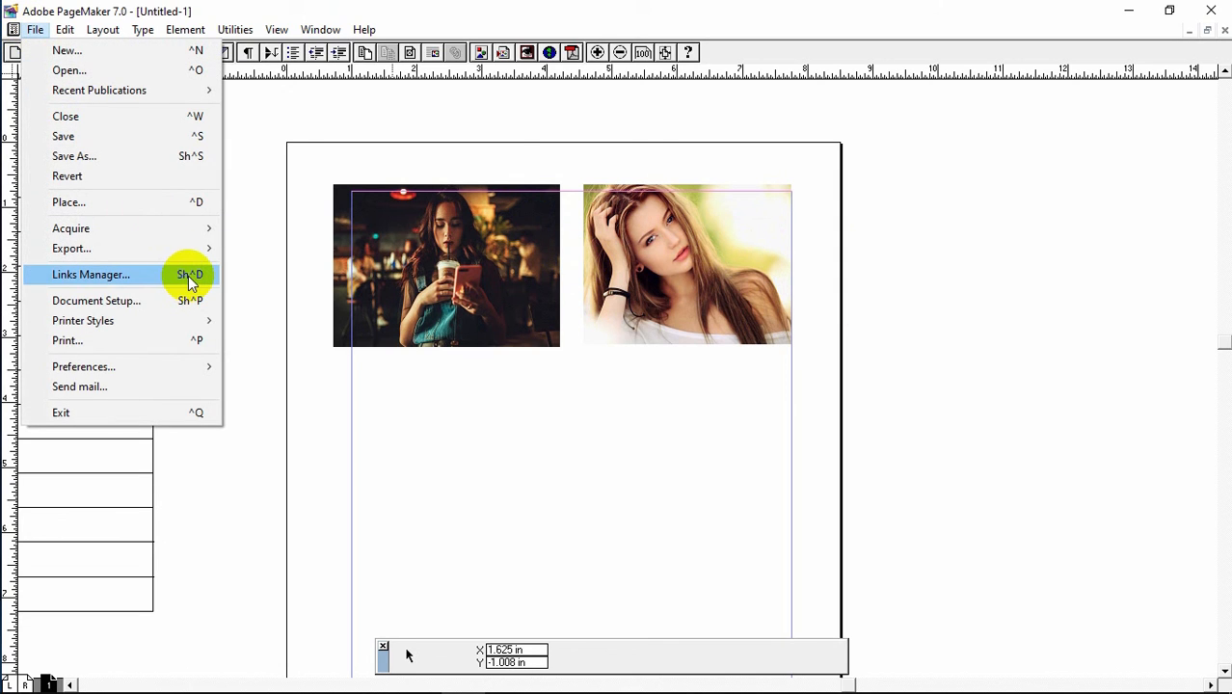
left_click(116, 157)
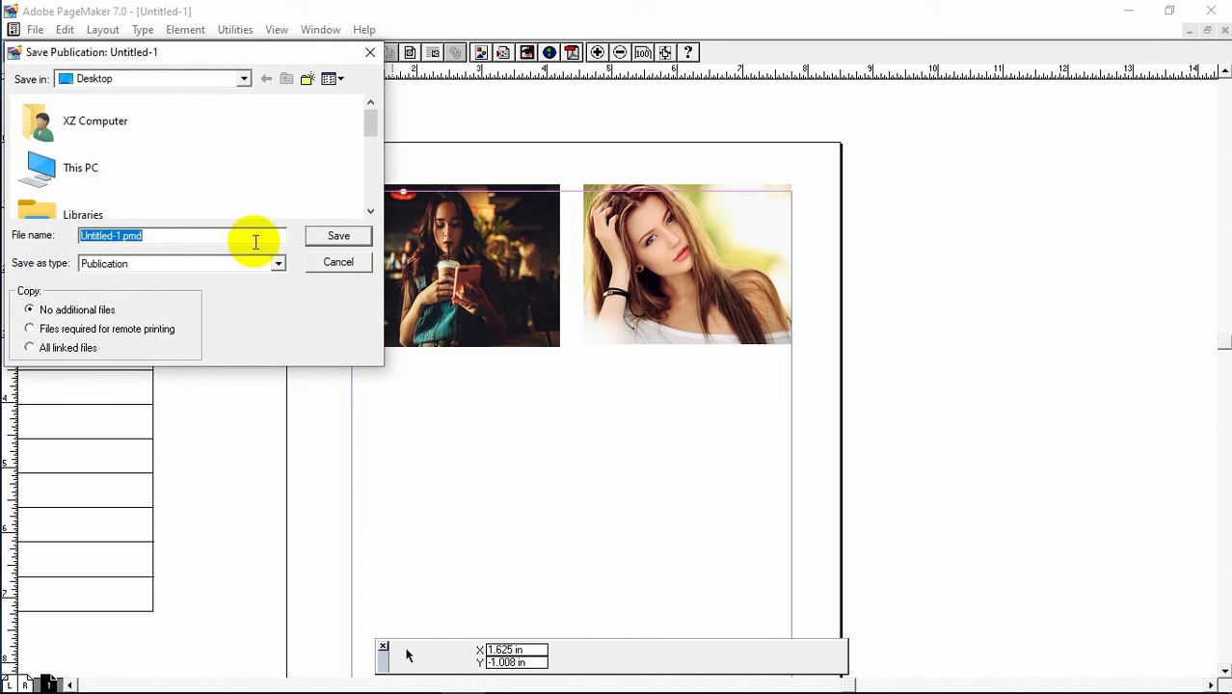
type("Pm")
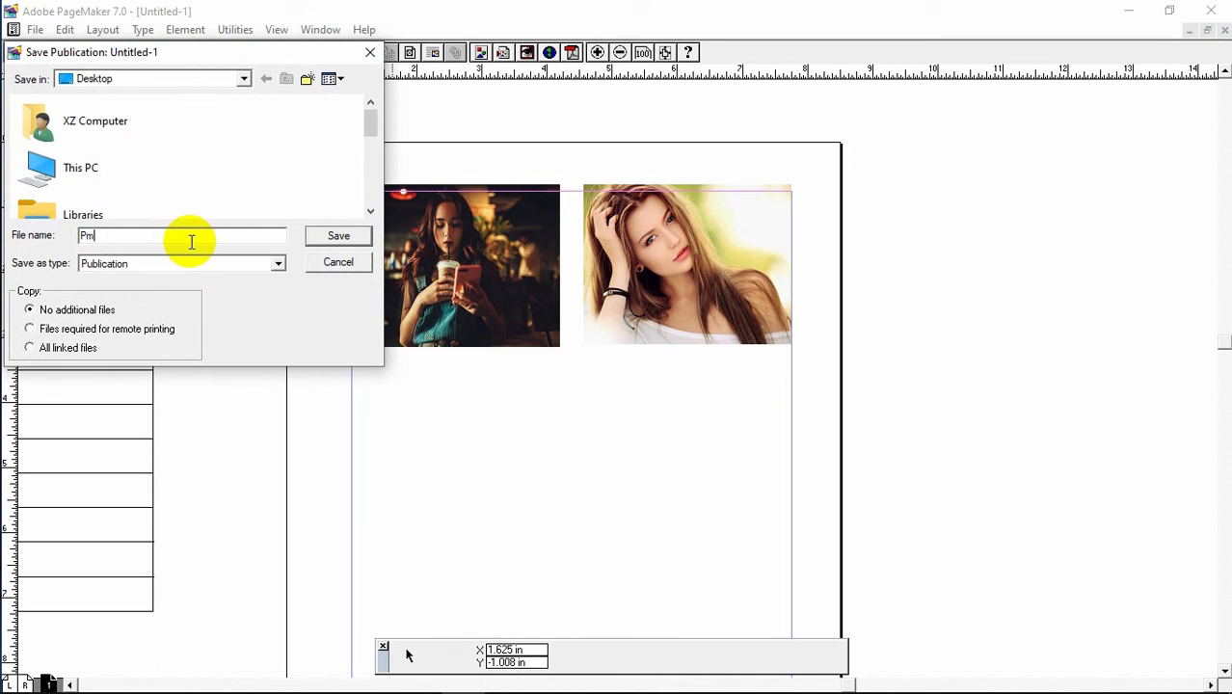
type(" Insert Object")
left_click(338, 236)
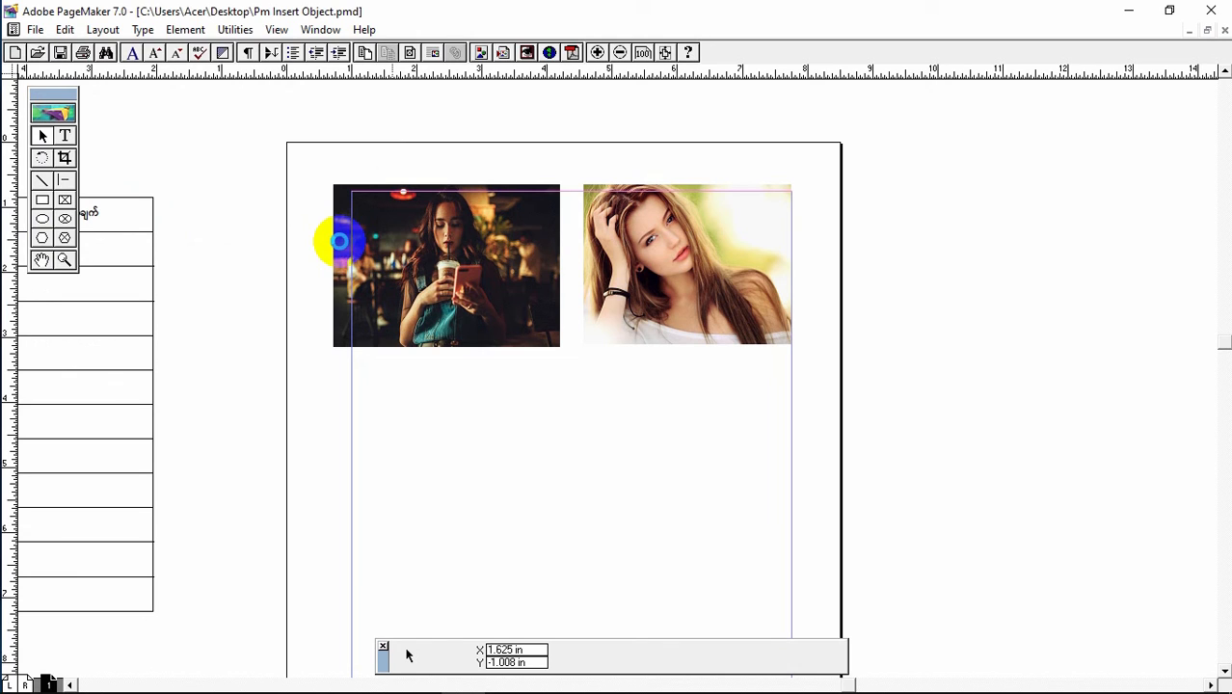
Step: Close PageMaker, reopen the saved Pm Insert Object publication from the desktop, and dismiss the template chooser
left_click(1214, 12)
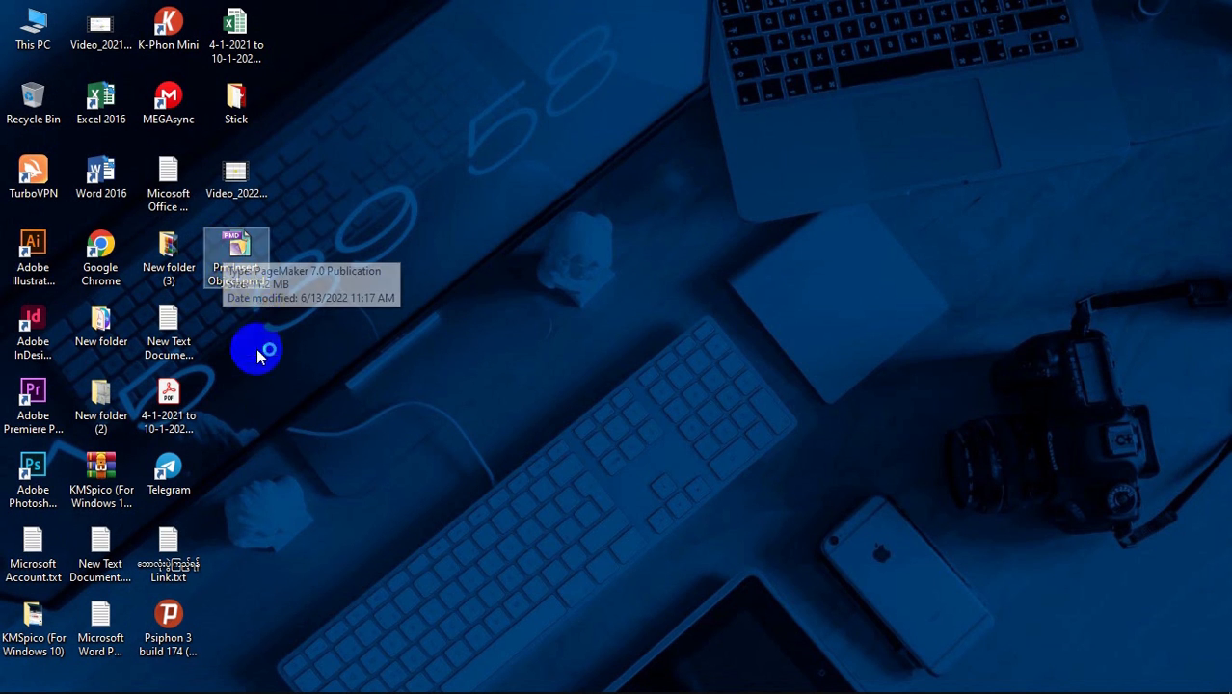
double_click(246, 248)
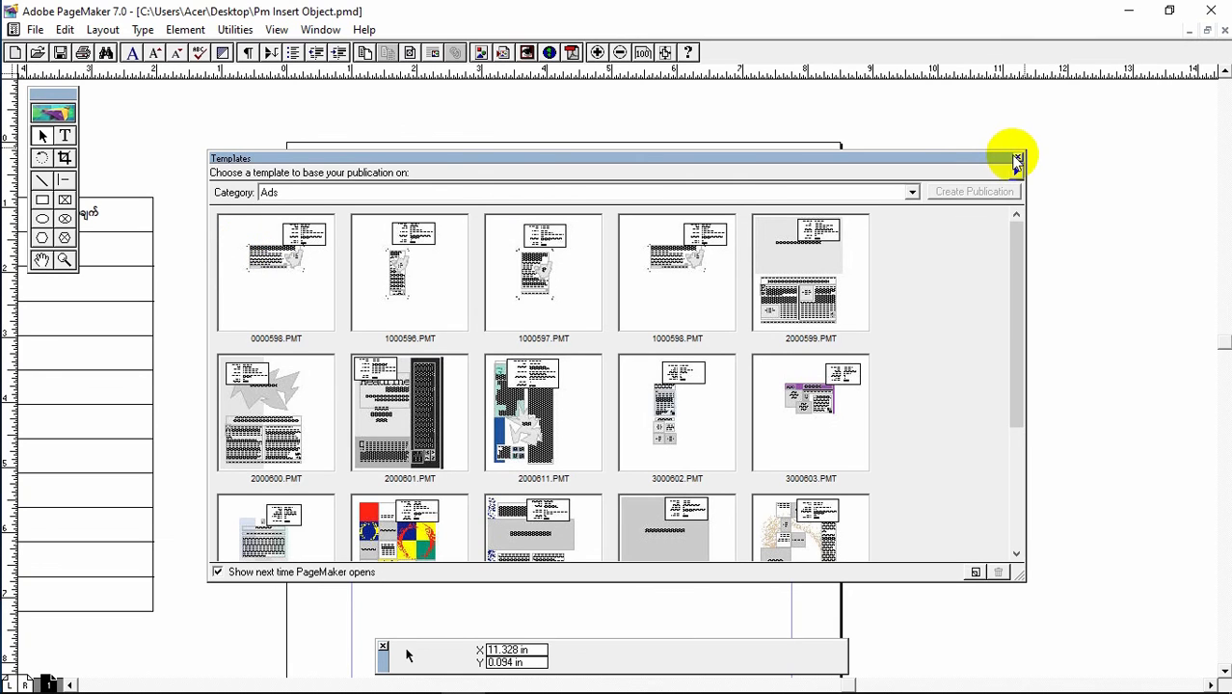
left_click(1017, 156)
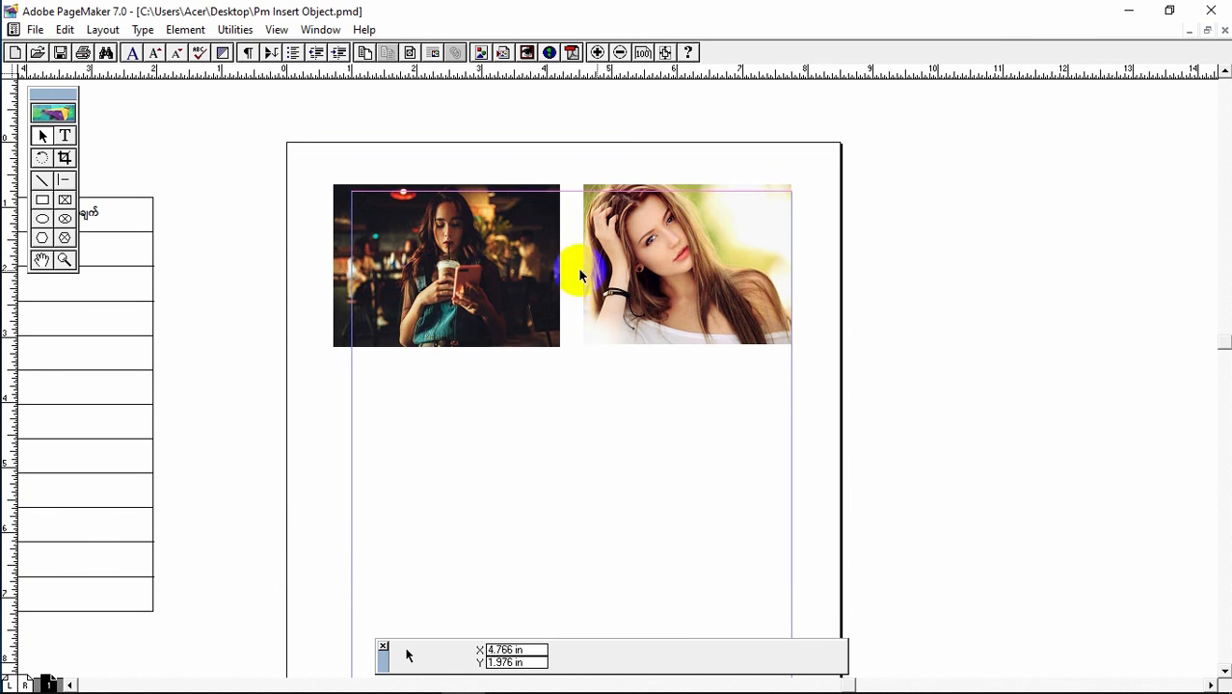
Step: Open the donor table beside the page for editing in Excel to check its source, and return to the publication
left_click_drag(332, 370, 628, 411)
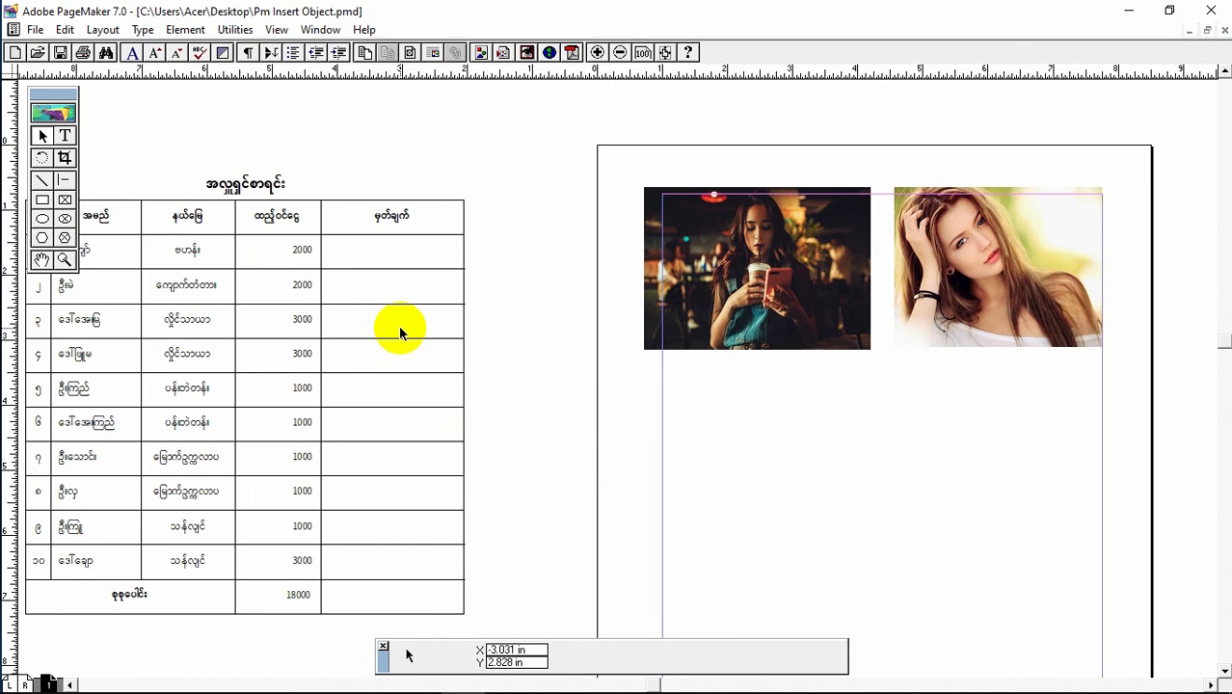
double_click(302, 249)
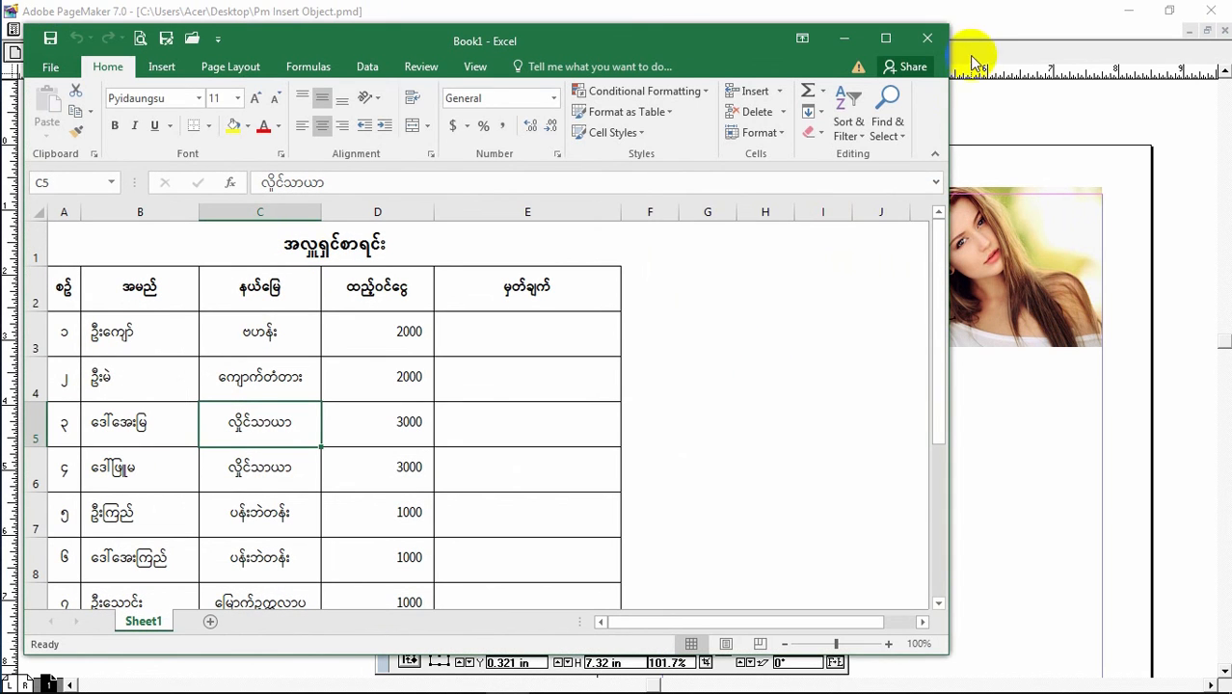
left_click(938, 47)
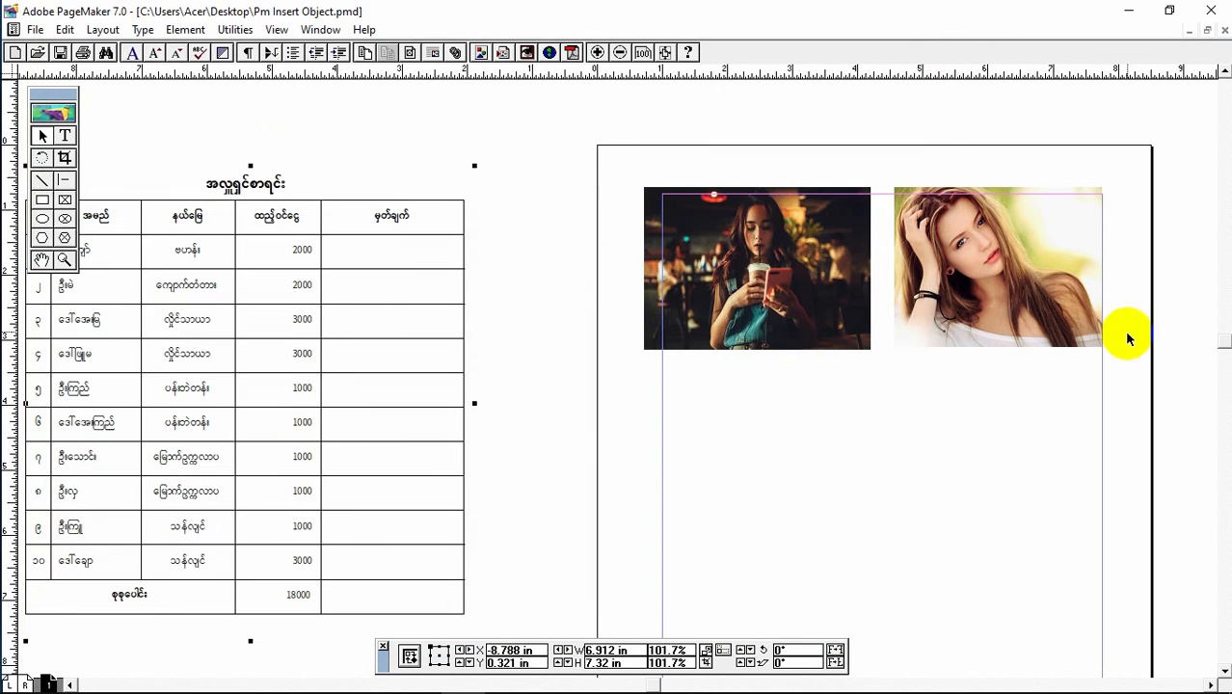
Step: Open the two-picture object for editing in Word to check its source, and close the Word document
left_click(1000, 258)
double_click(1000, 258)
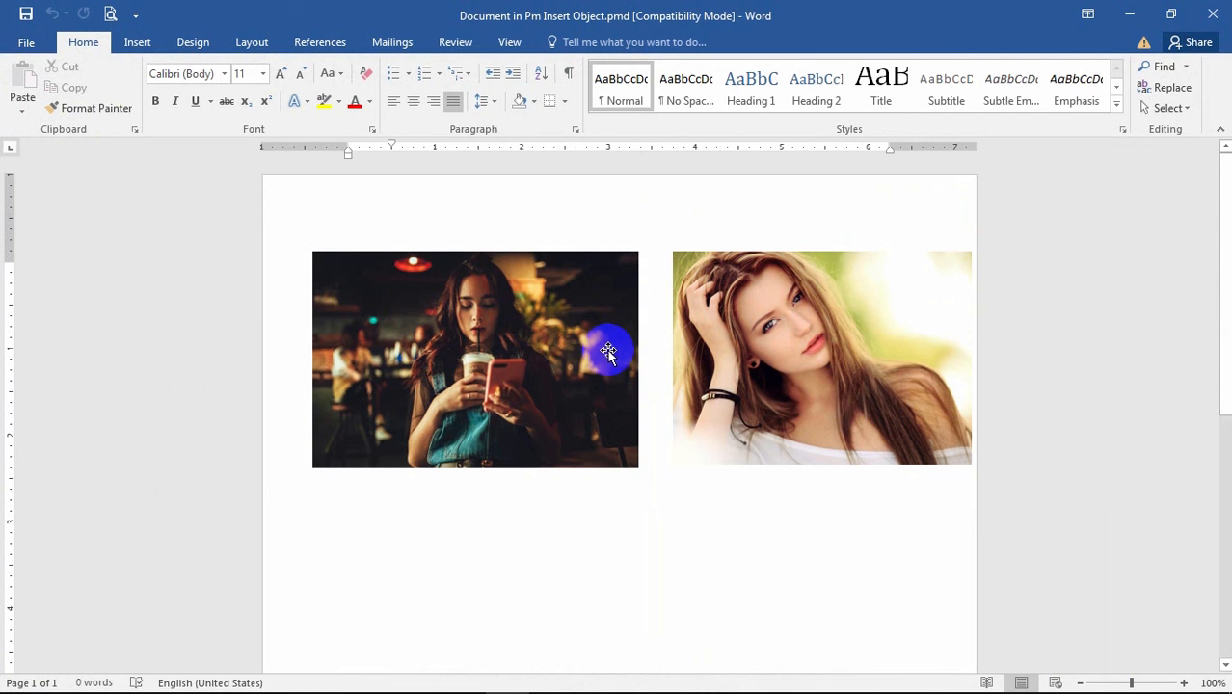
left_click(1217, 13)
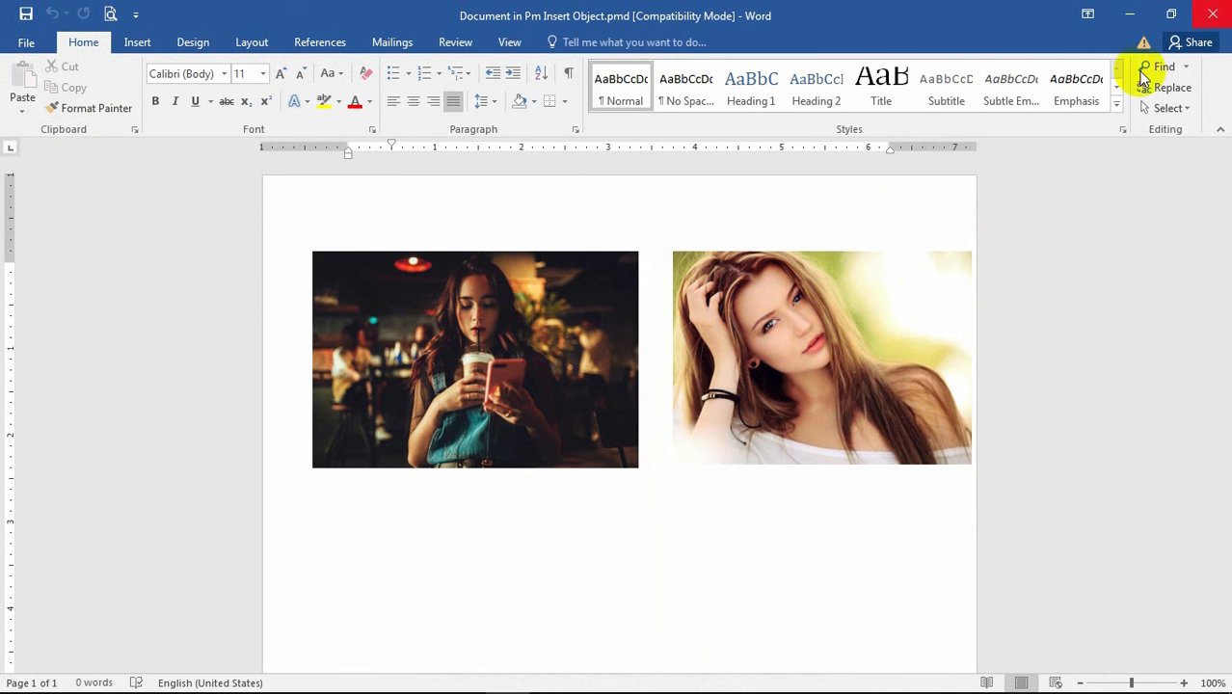